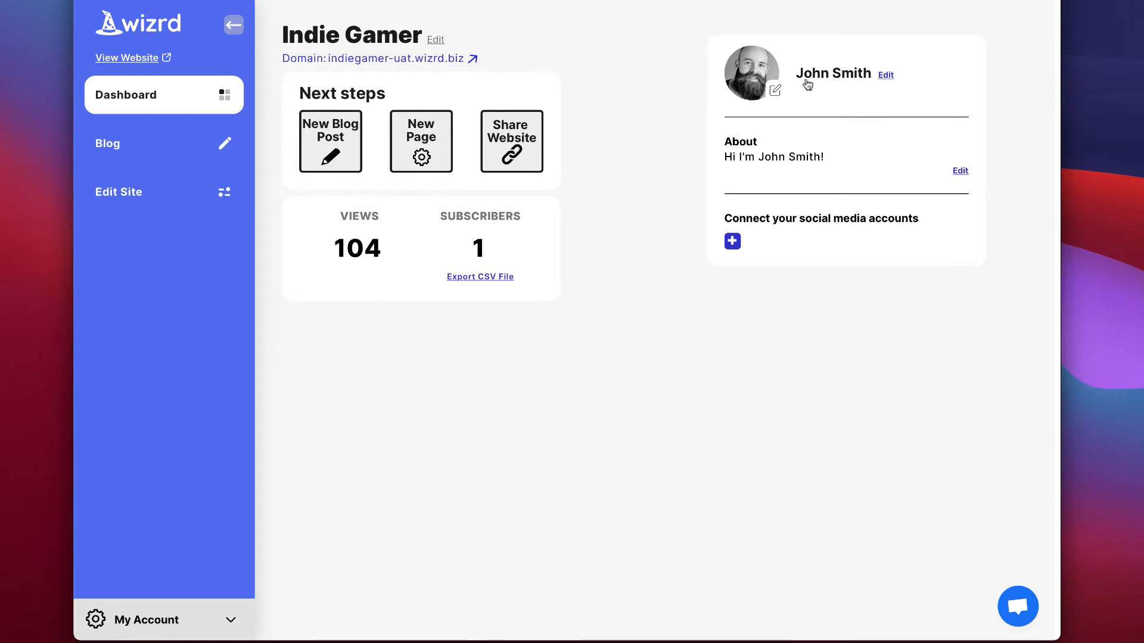
Browse the stock images for "person", and replace the profile picture with an uploaded wizard hat logo
left_click(775, 91)
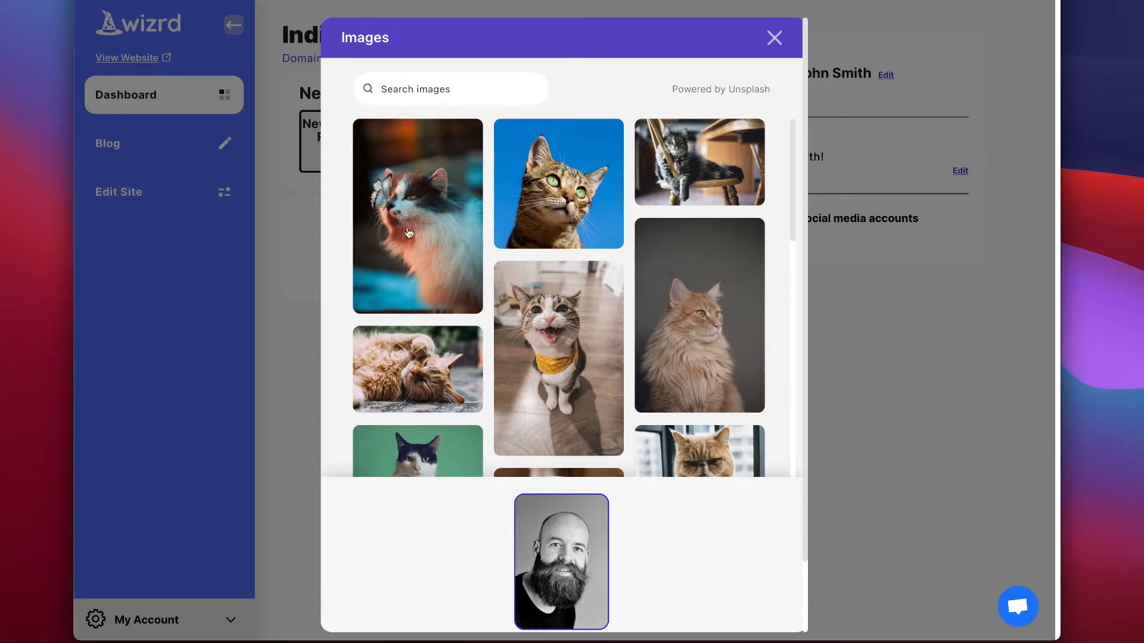
left_click(439, 96)
type("person")
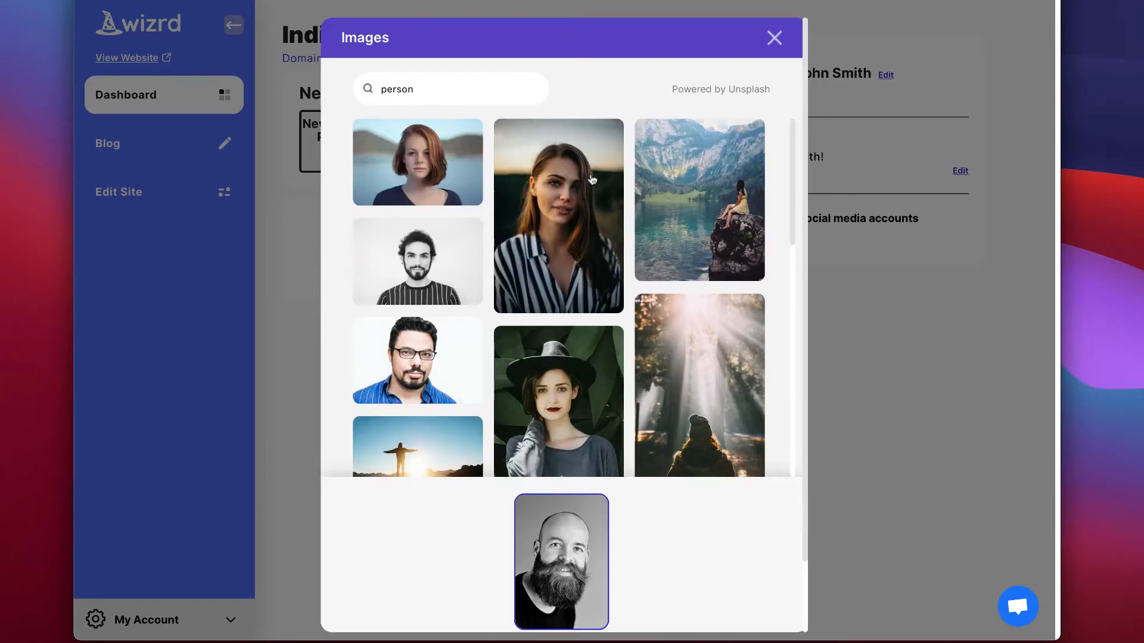
scroll(602, 184, "down", 5)
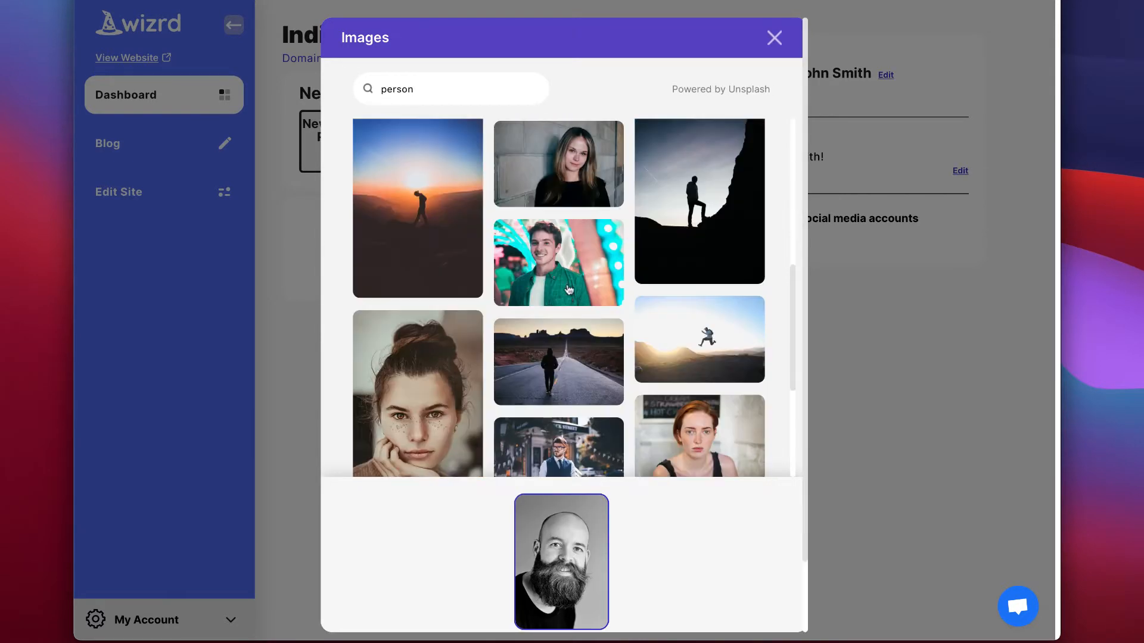
scroll(607, 280, "down", 3)
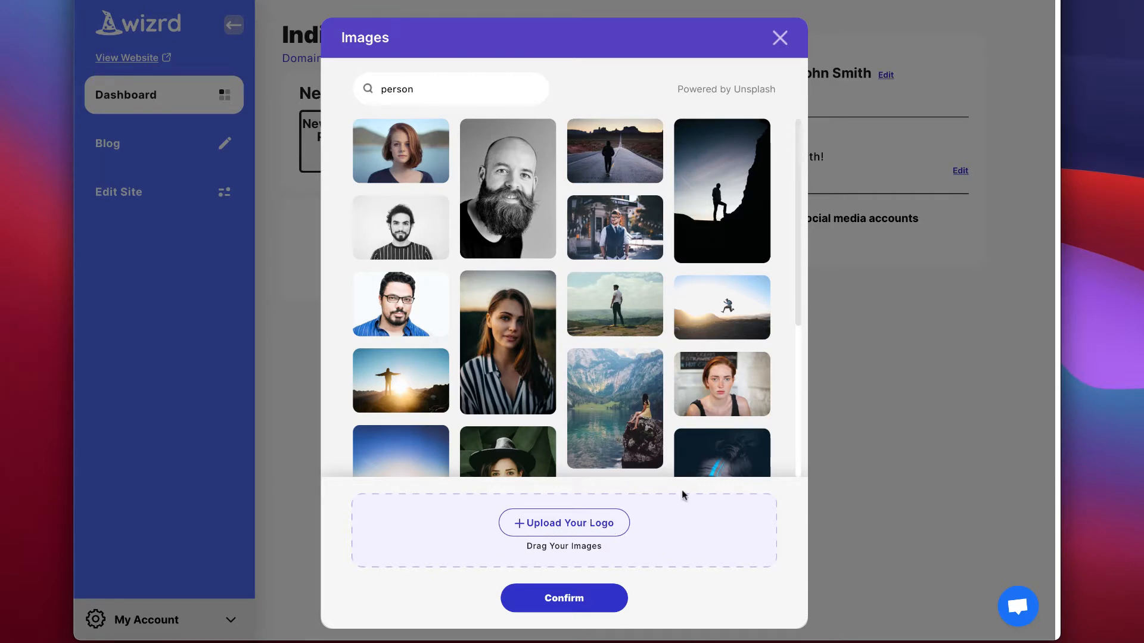
left_click_drag(1066, 375, 582, 524)
left_click(590, 601)
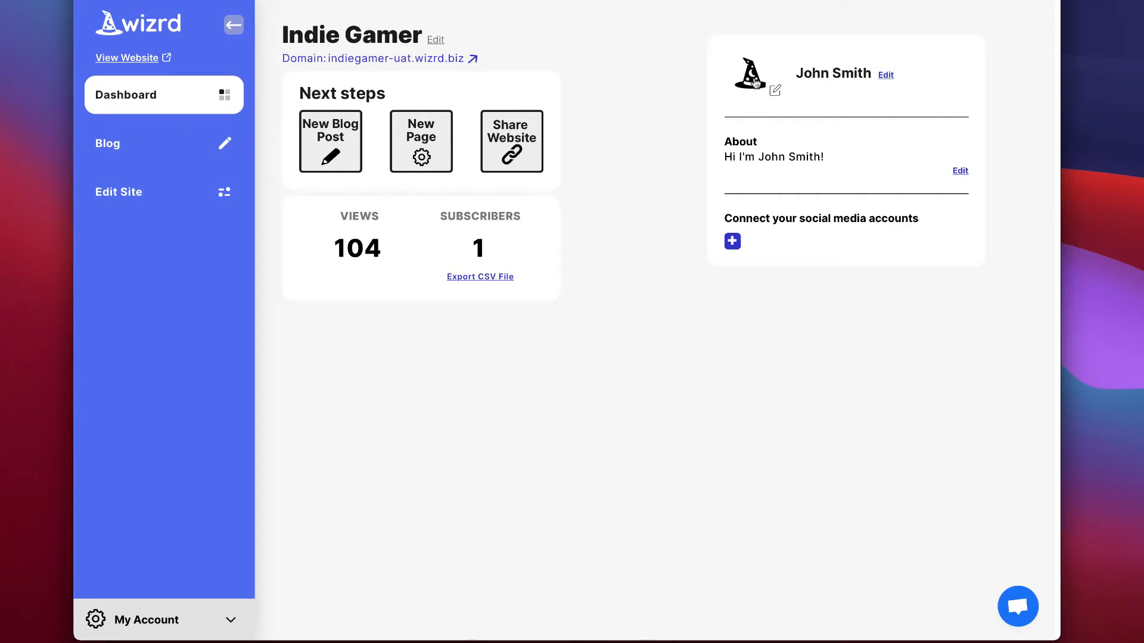
Examine how the profile name and About text are edited, cancelling the name edit and saving the About text
left_click(886, 76)
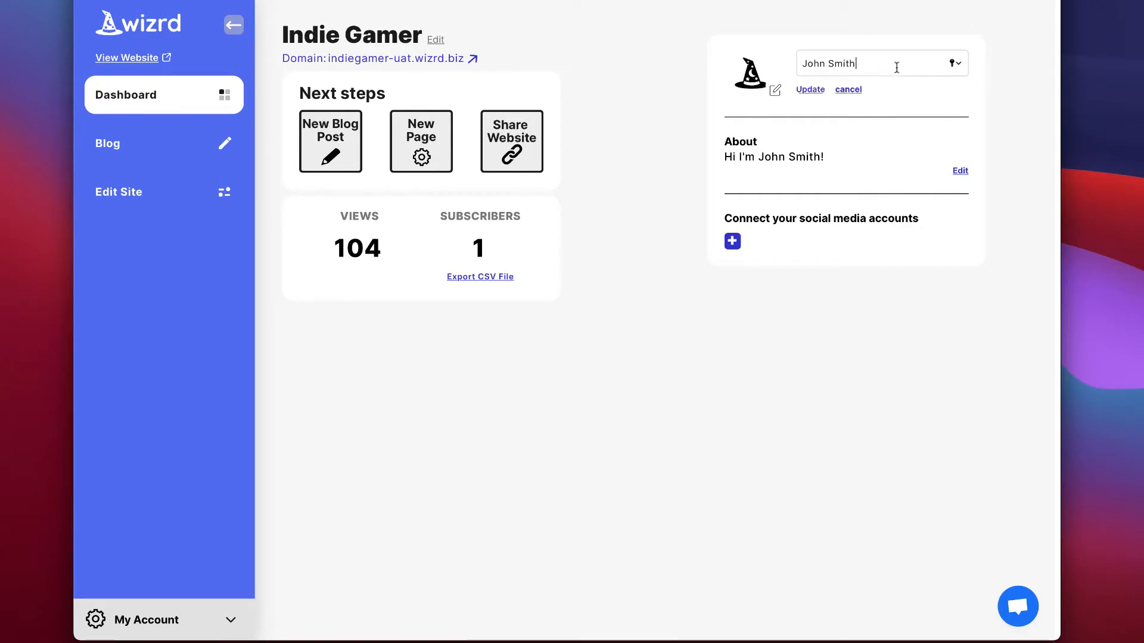
left_click(848, 89)
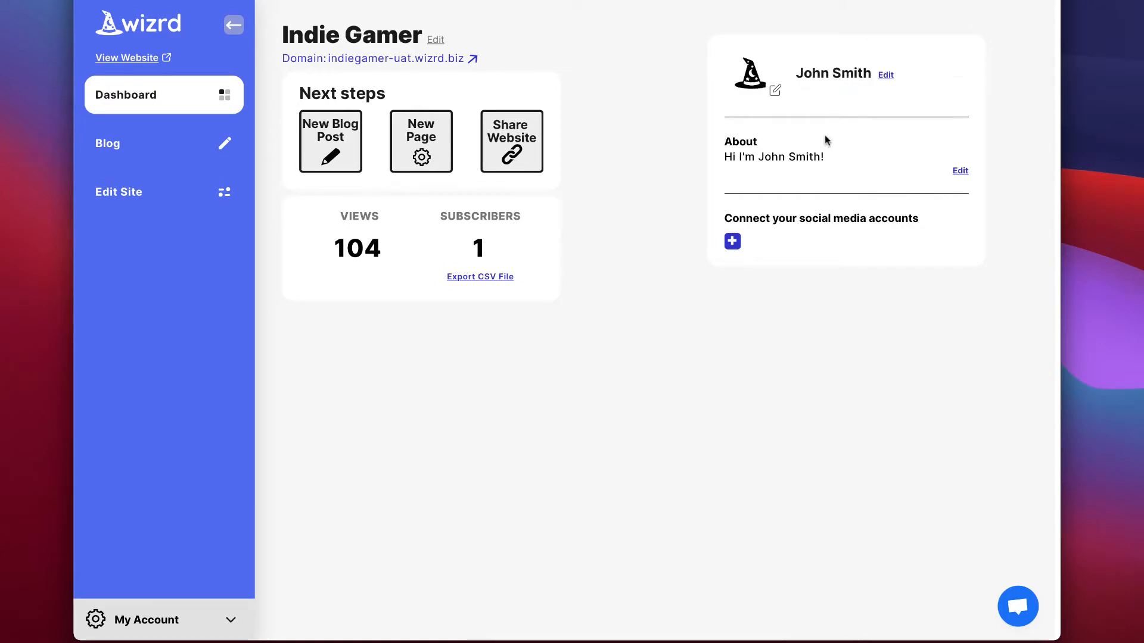
left_click(959, 171)
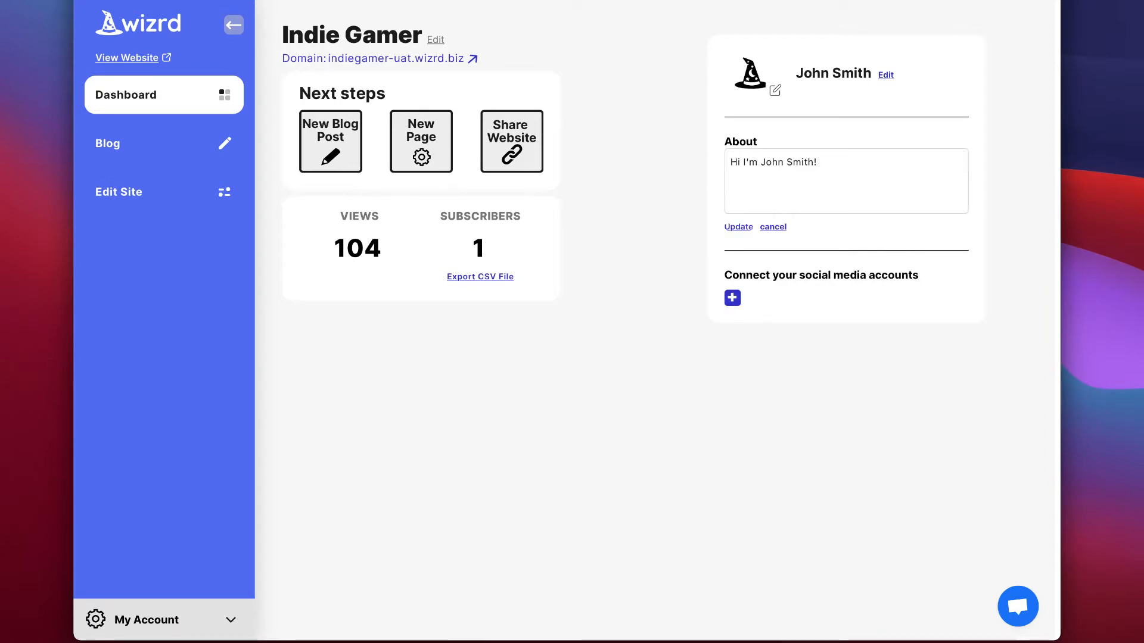
left_click(739, 228)
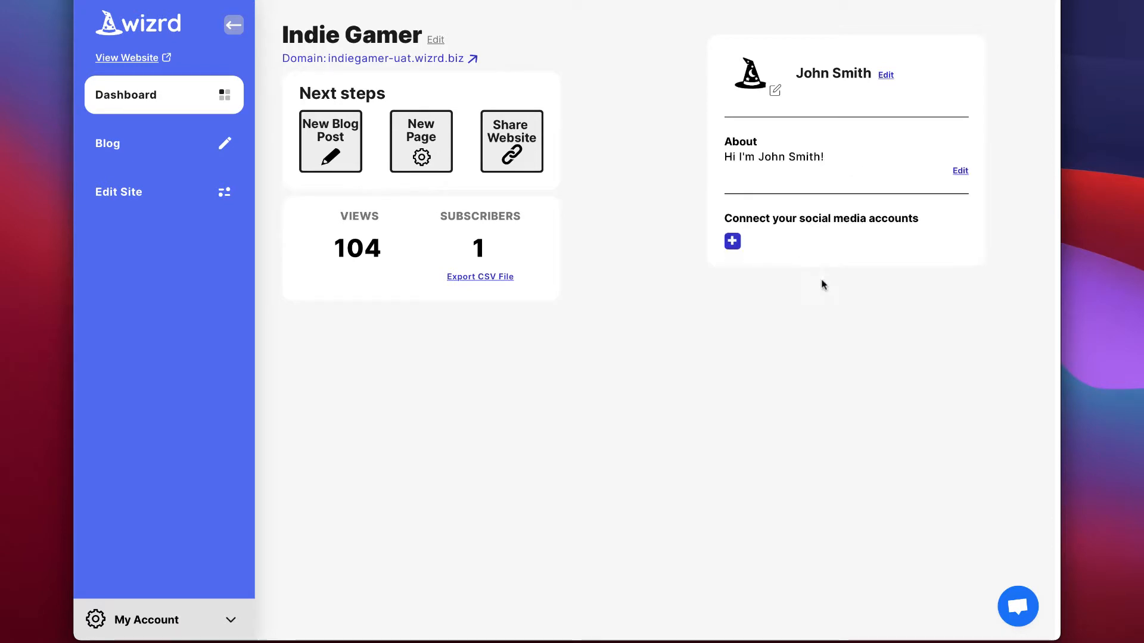
Connect the Twitter, YouTube, Instagram, Facebook and LinkedIn accounts to the profile using their URLs
left_click(732, 241)
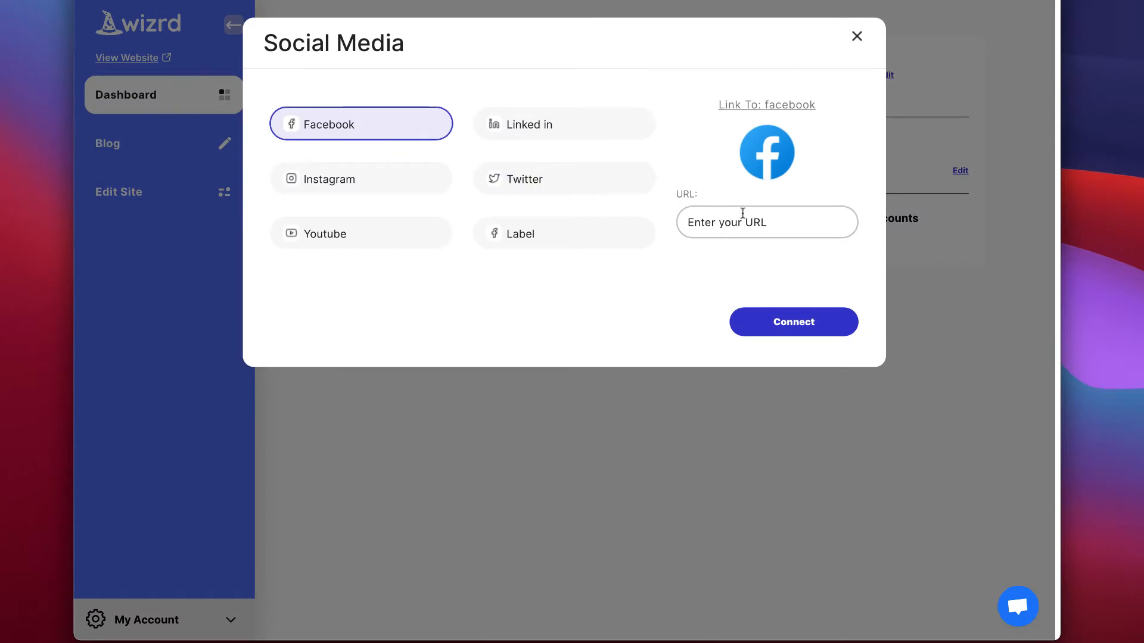
left_click(398, 177)
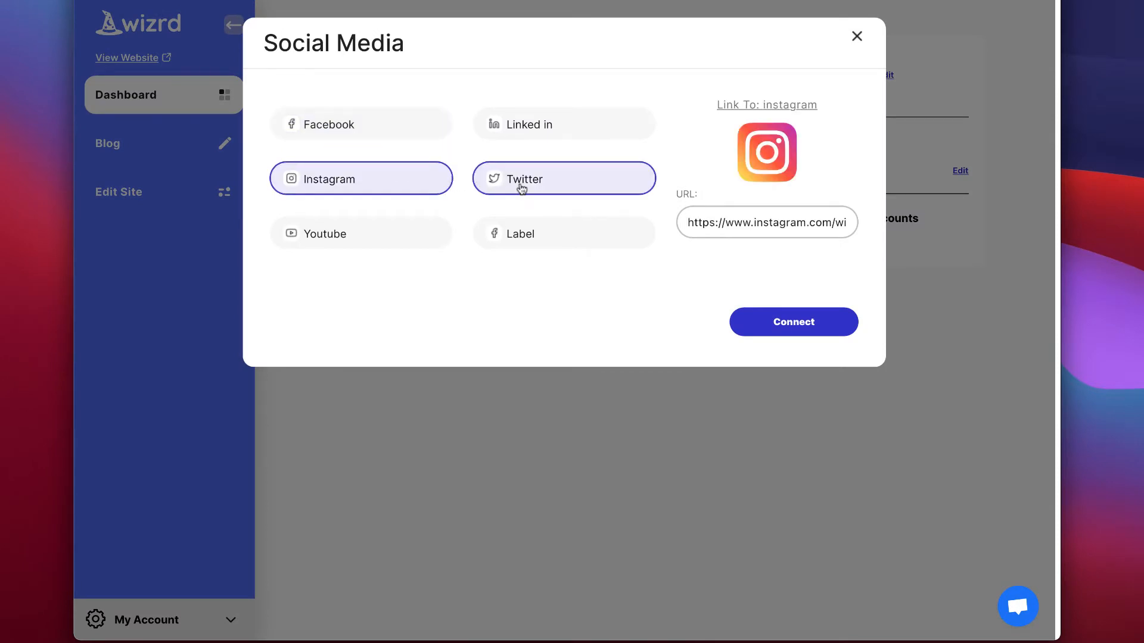
left_click(791, 324)
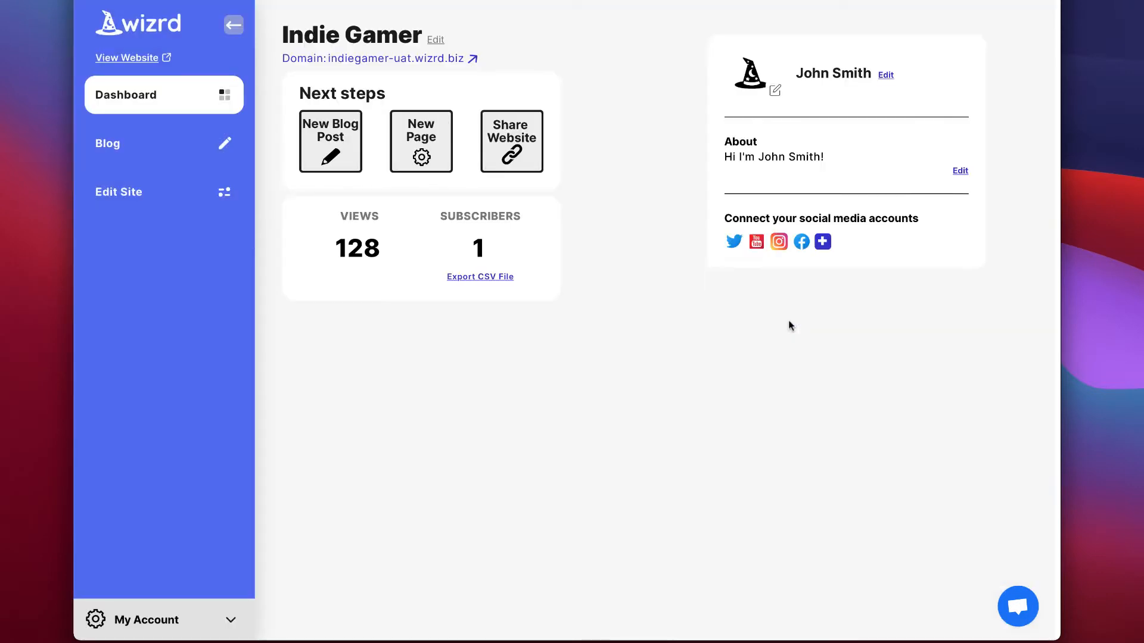
Open the live Indie Gamer website and check its author section and the Twitter and YouTube links, returning to the site
left_click(420, 59)
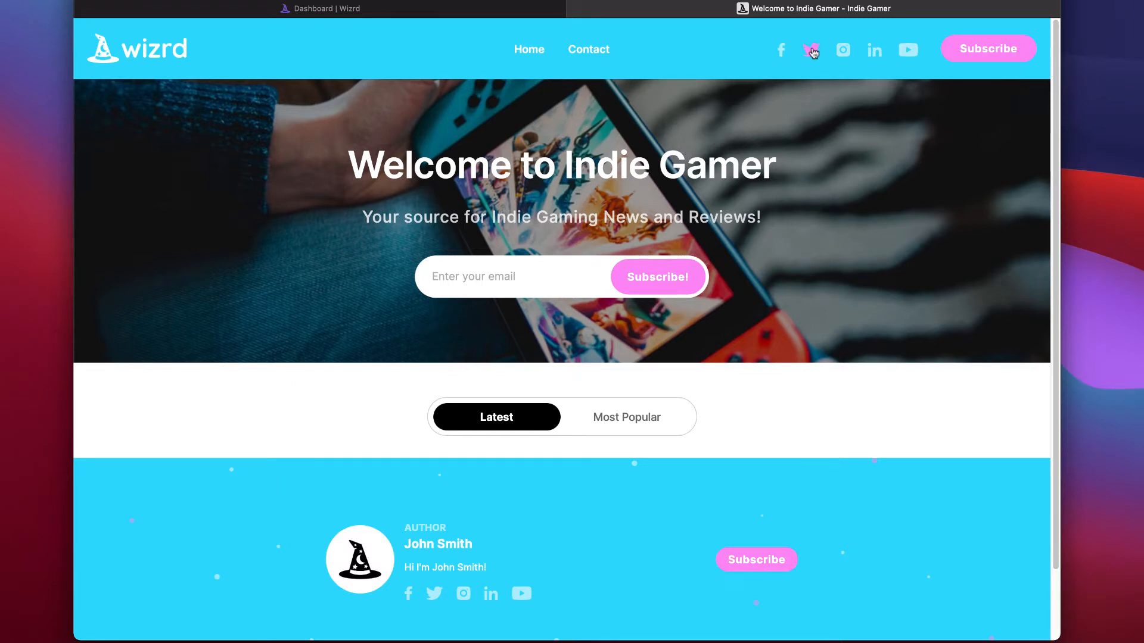
scroll(608, 387, "down", 3)
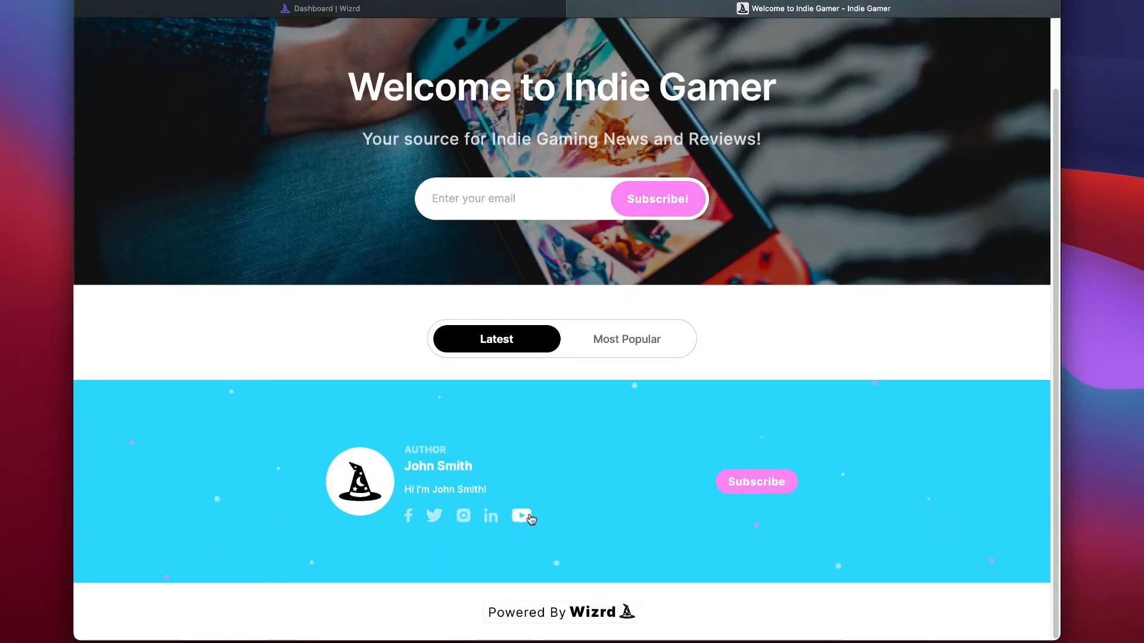
scroll(595, 298, "up", 3)
left_click(811, 48)
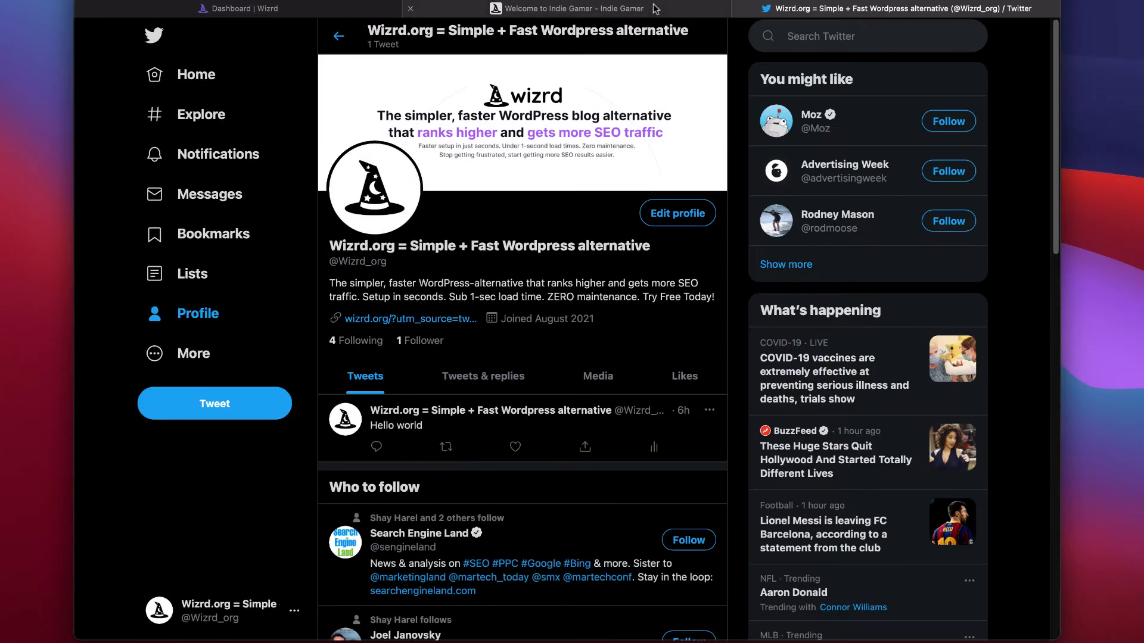
left_click(572, 9)
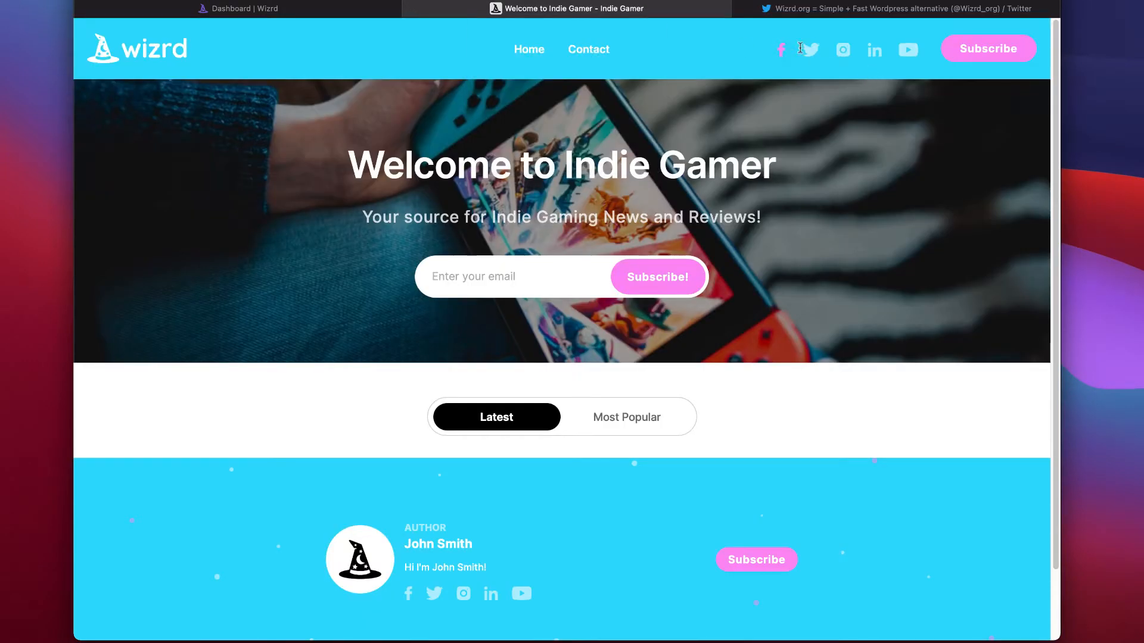
left_click(905, 51)
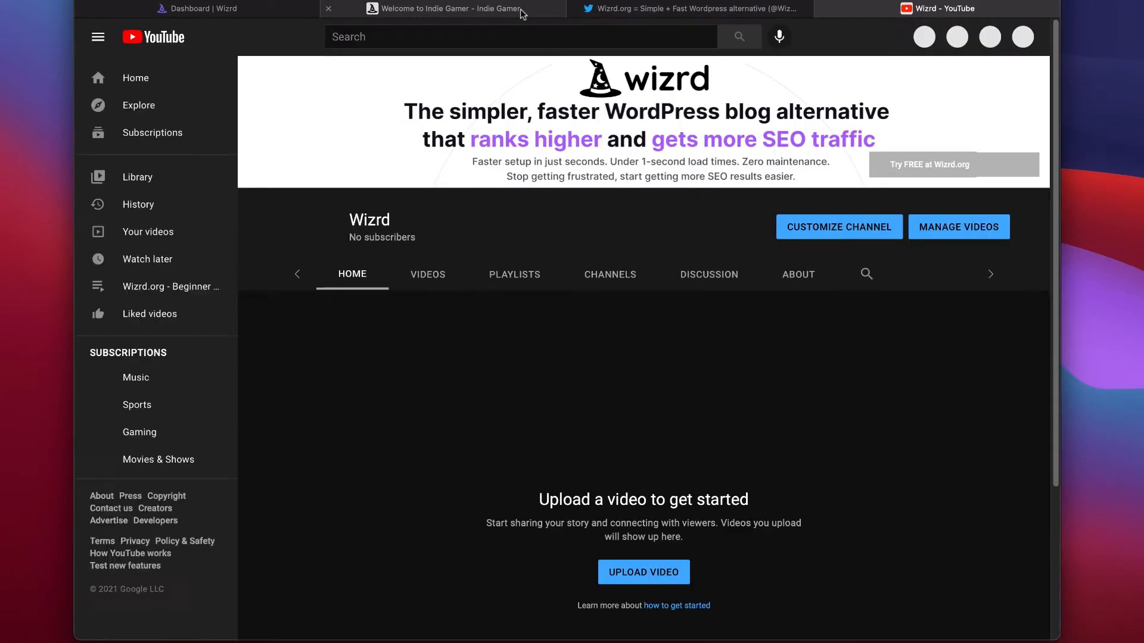
left_click(523, 13)
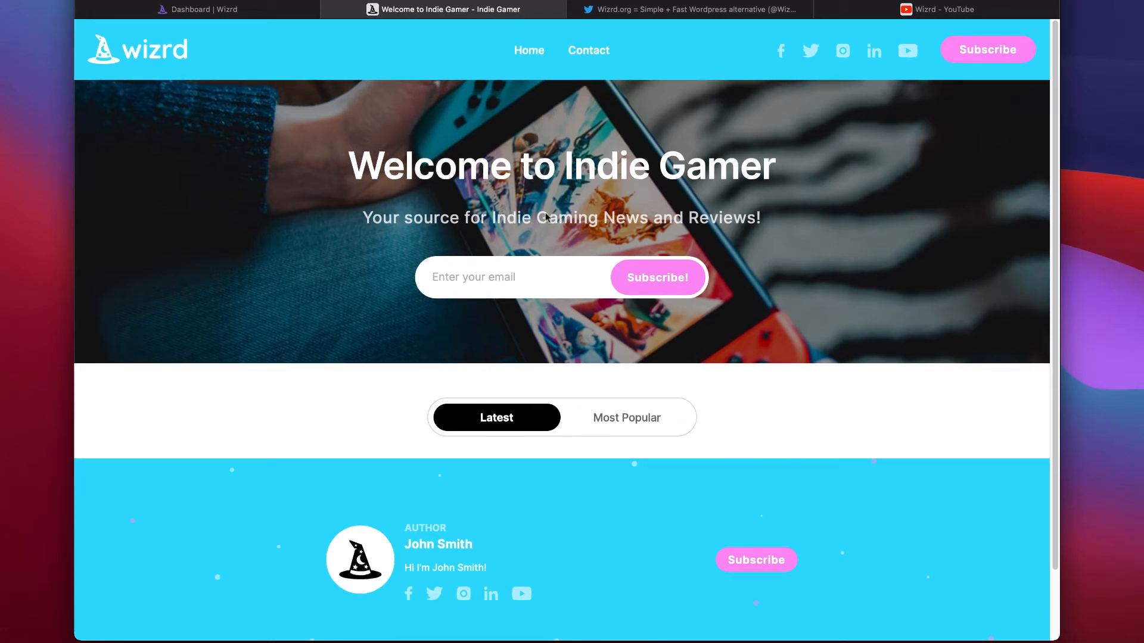
Review the live site's contact form page and its subscribe form, closing the form without subscribing
left_click(588, 57)
scroll(488, 358, "down", 3)
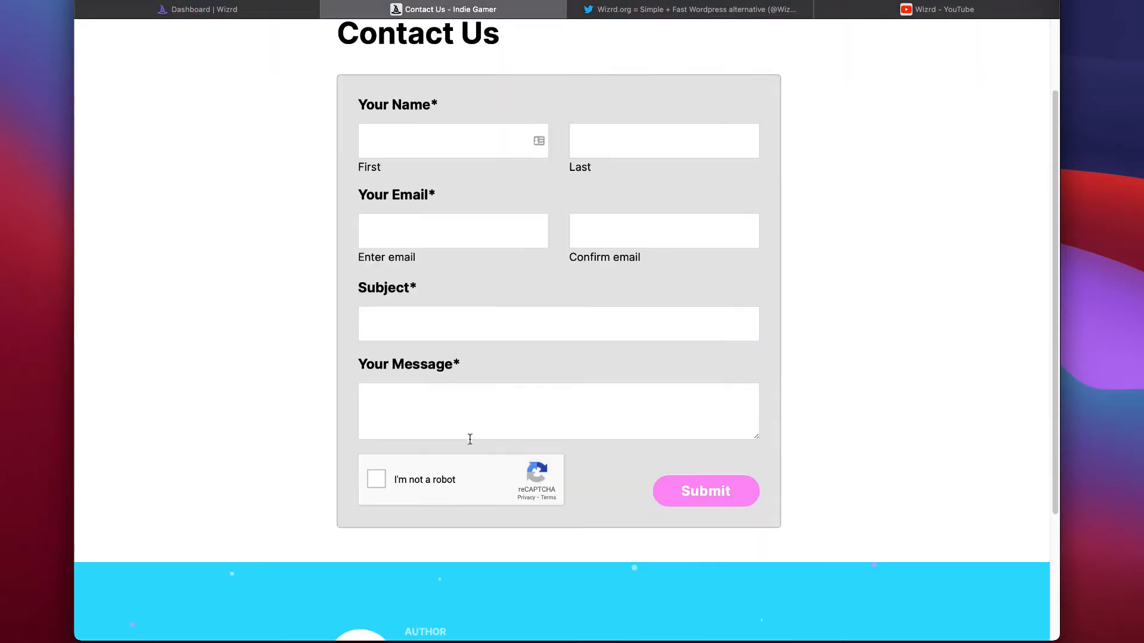
scroll(488, 417, "up", 1)
scroll(459, 471, "up", 3)
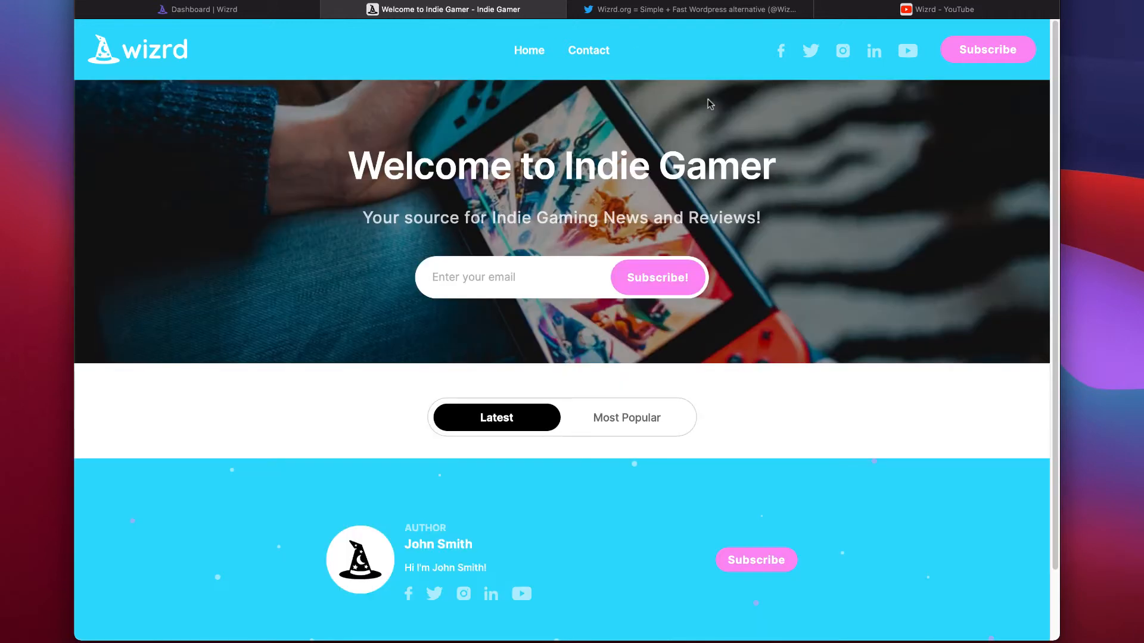
left_click(973, 53)
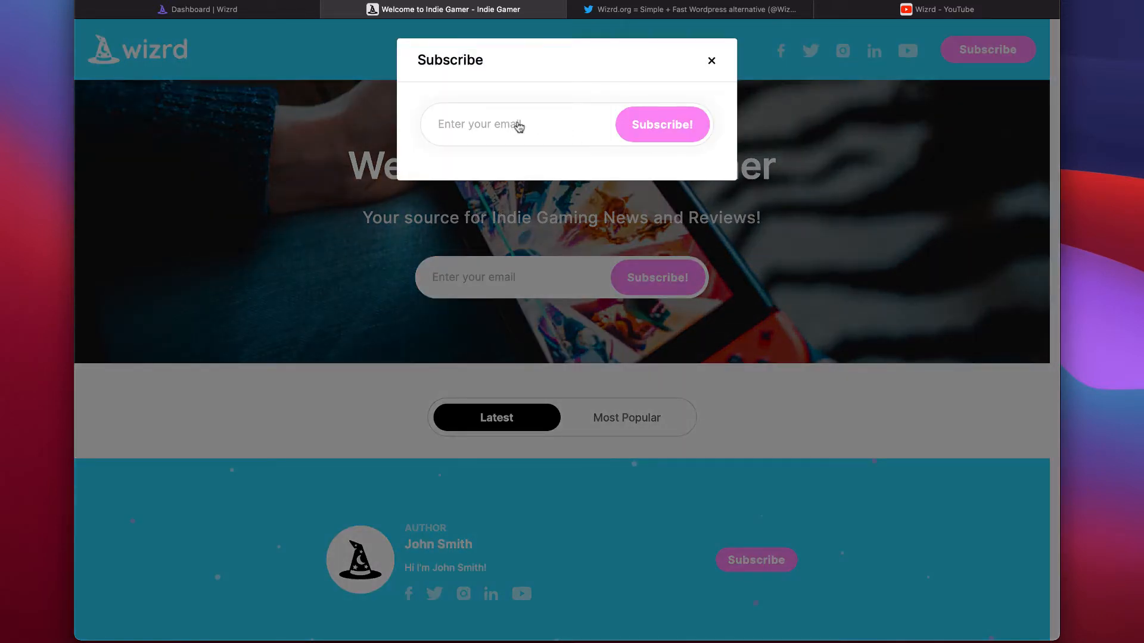
left_click(712, 62)
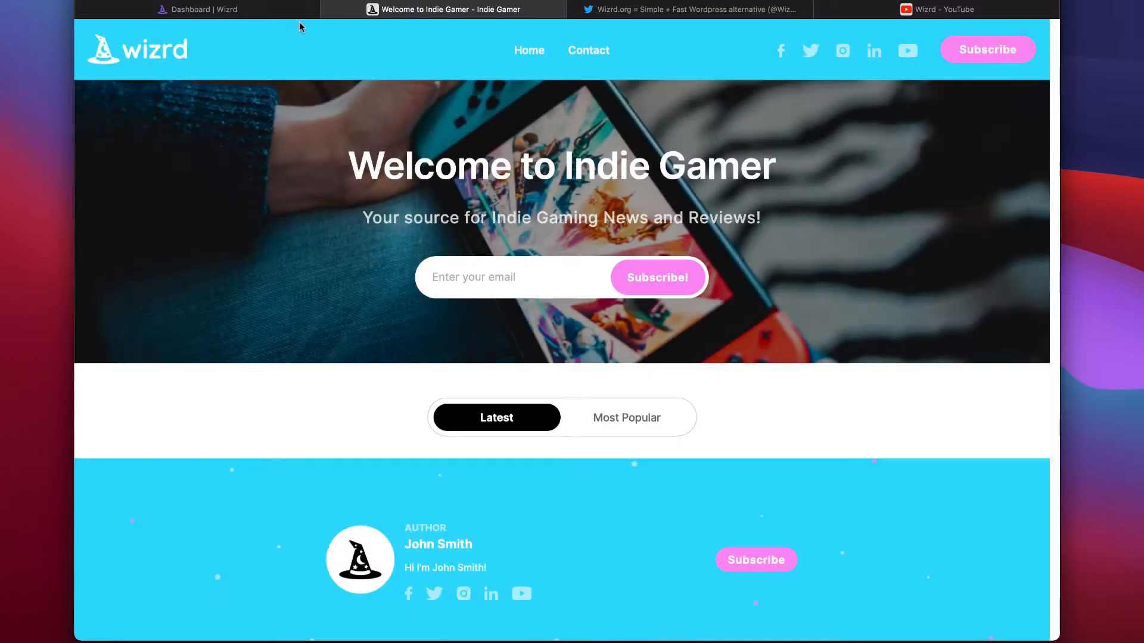
Go back to the dashboard, view the live website from its site link, and return to the dashboard
left_click(292, 11)
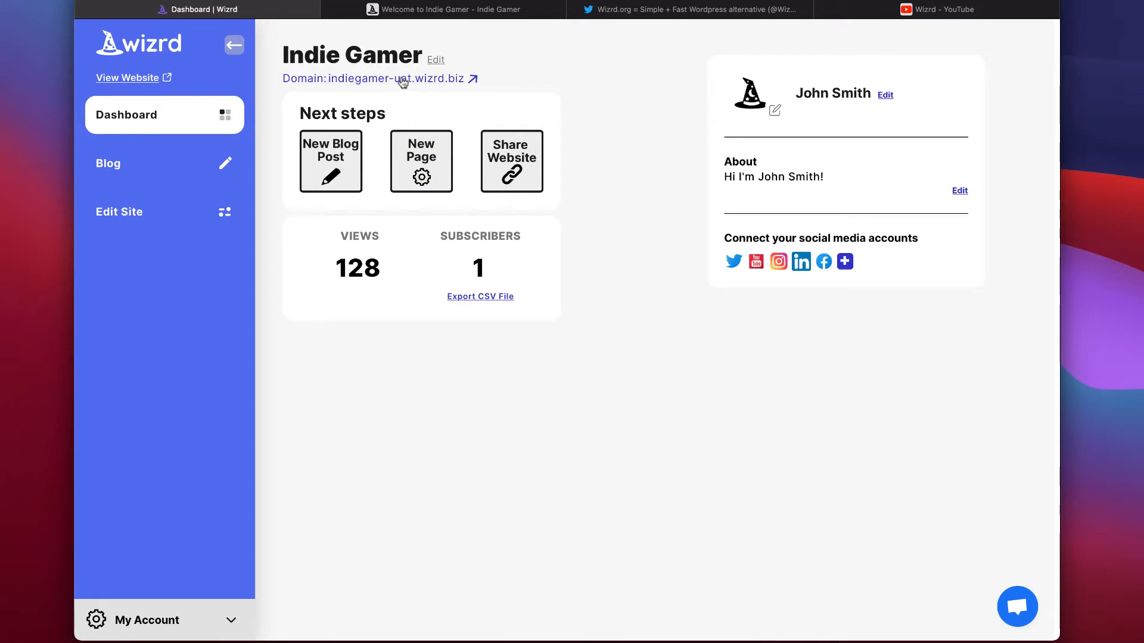
left_click(141, 79)
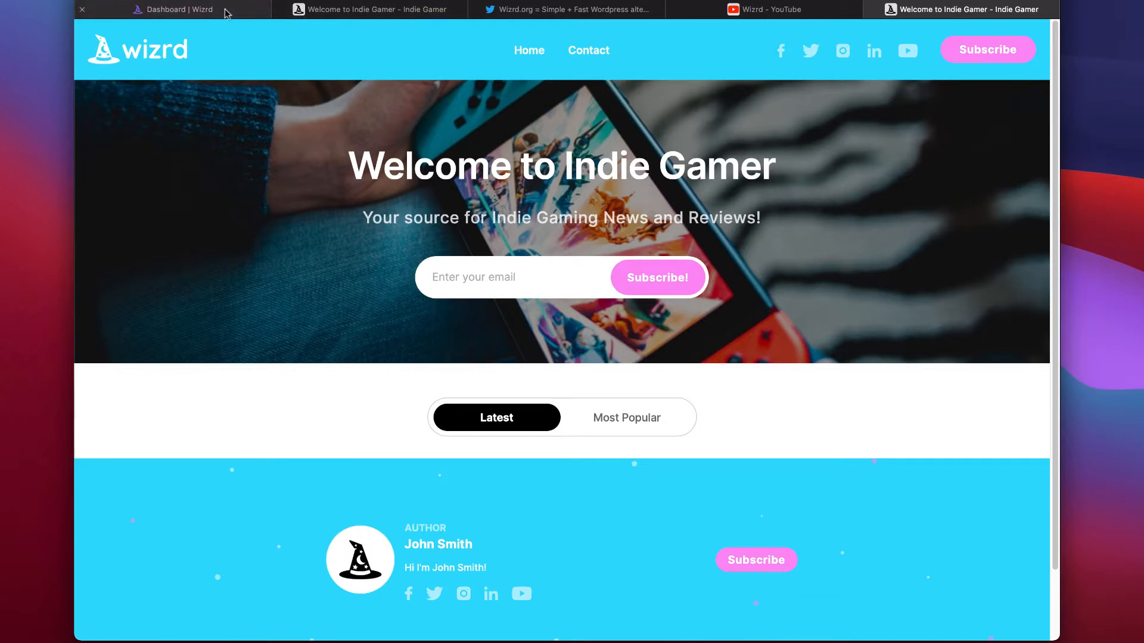
left_click(226, 13)
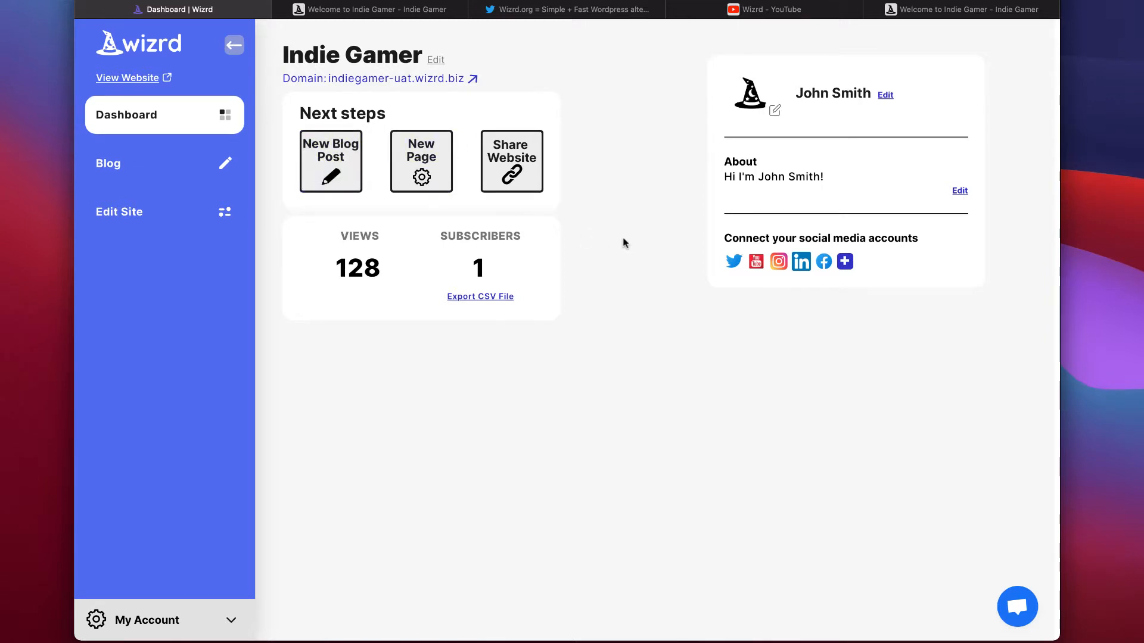
Look over the new blog post editor from the dashboard's next steps, and return to the dashboard
left_click(344, 174)
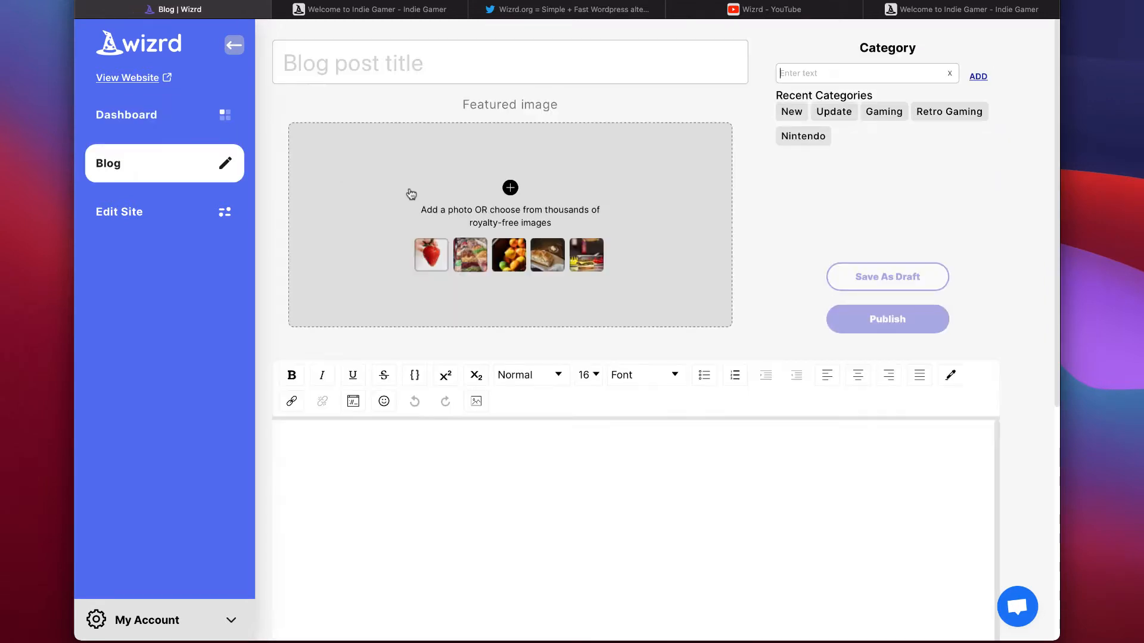
scroll(1012, 313, "down", 3)
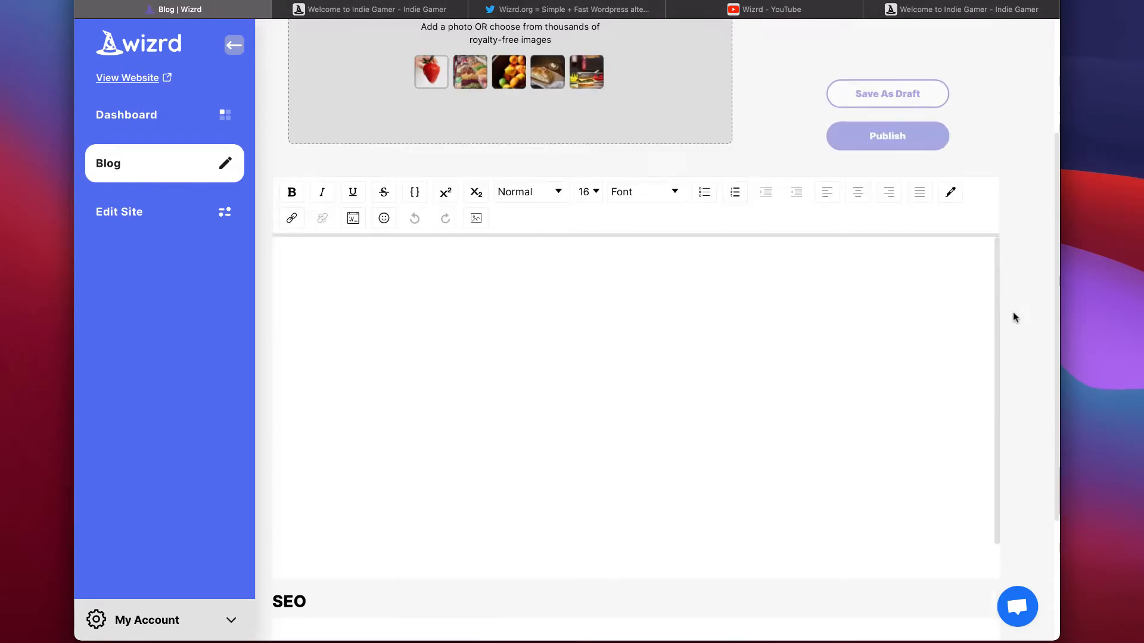
scroll(1019, 313, "up", 3)
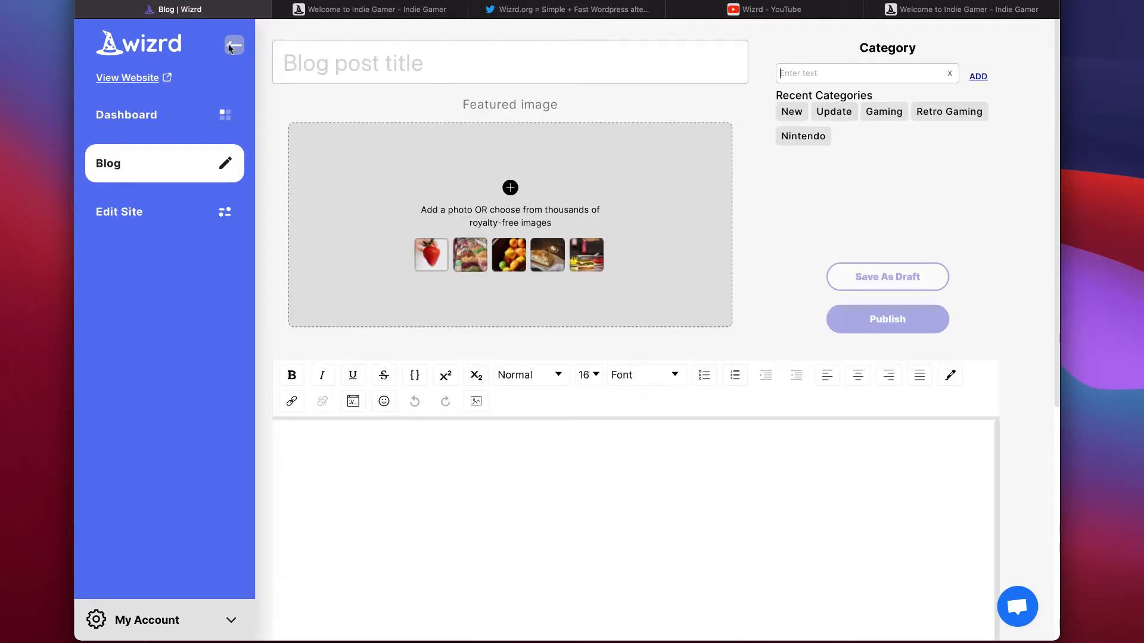
left_click(149, 115)
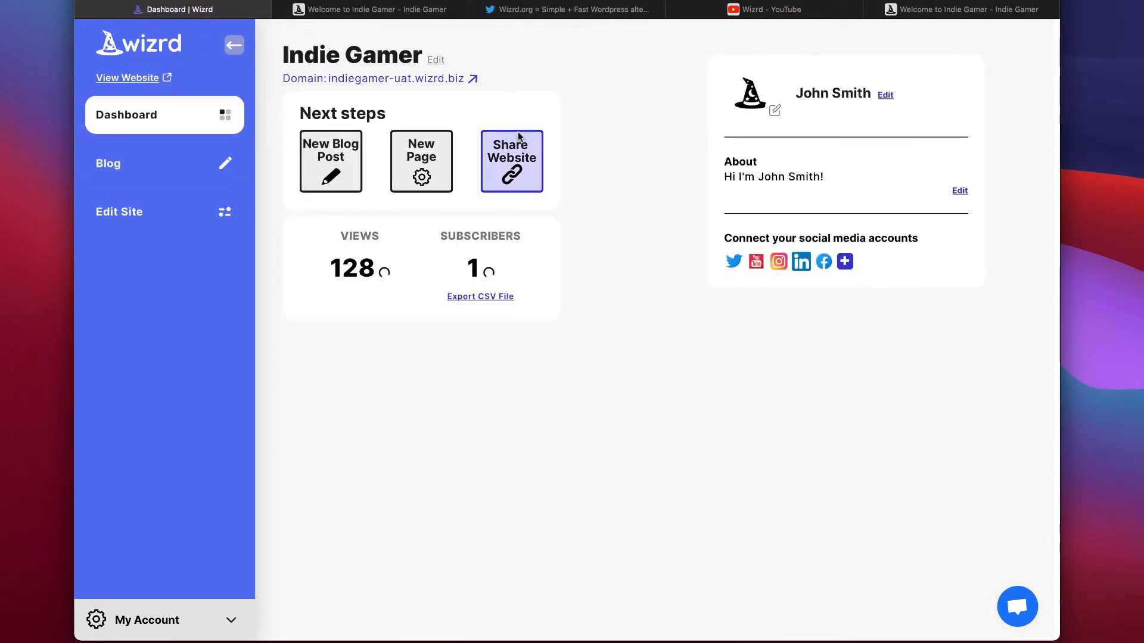
Add a new blog post from the Posts list and title it "Test"
left_click(149, 172)
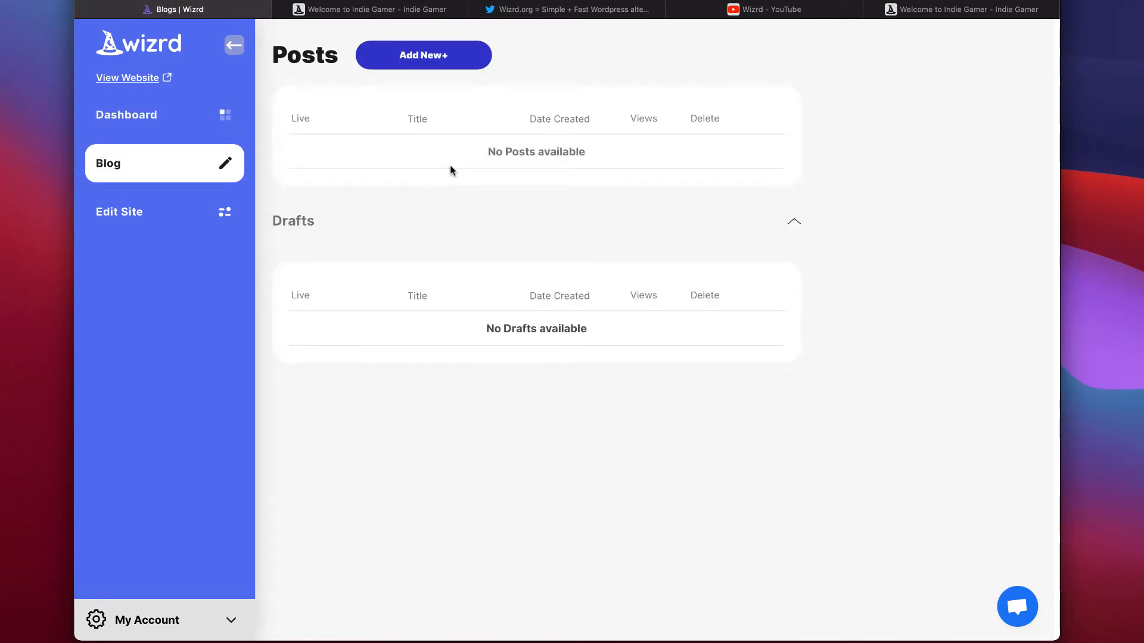
left_click(410, 60)
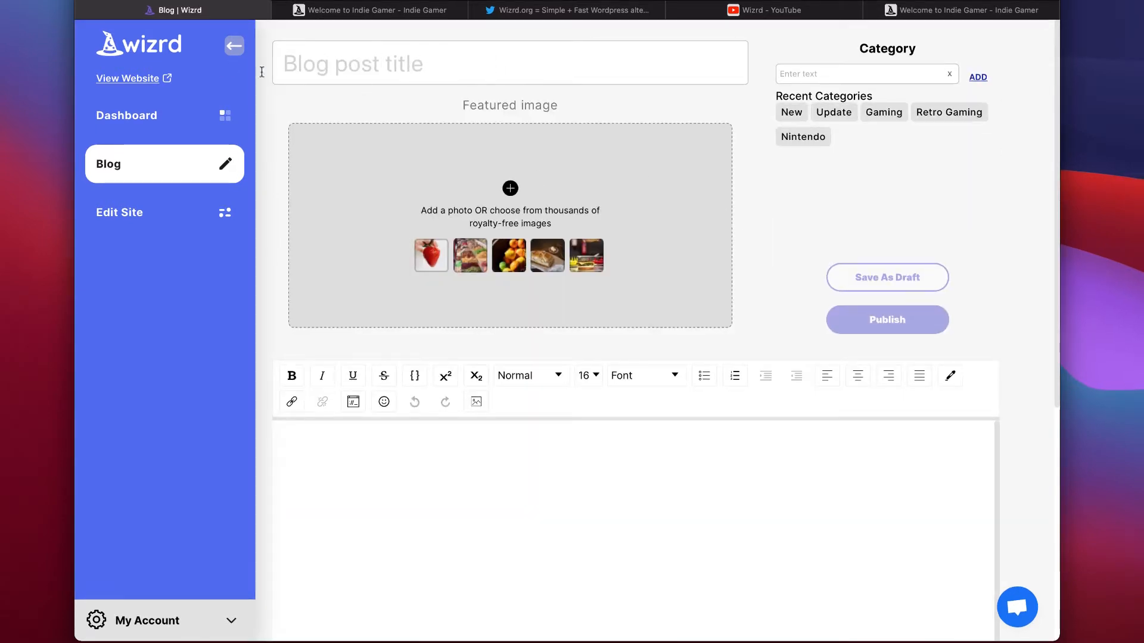
type("Test")
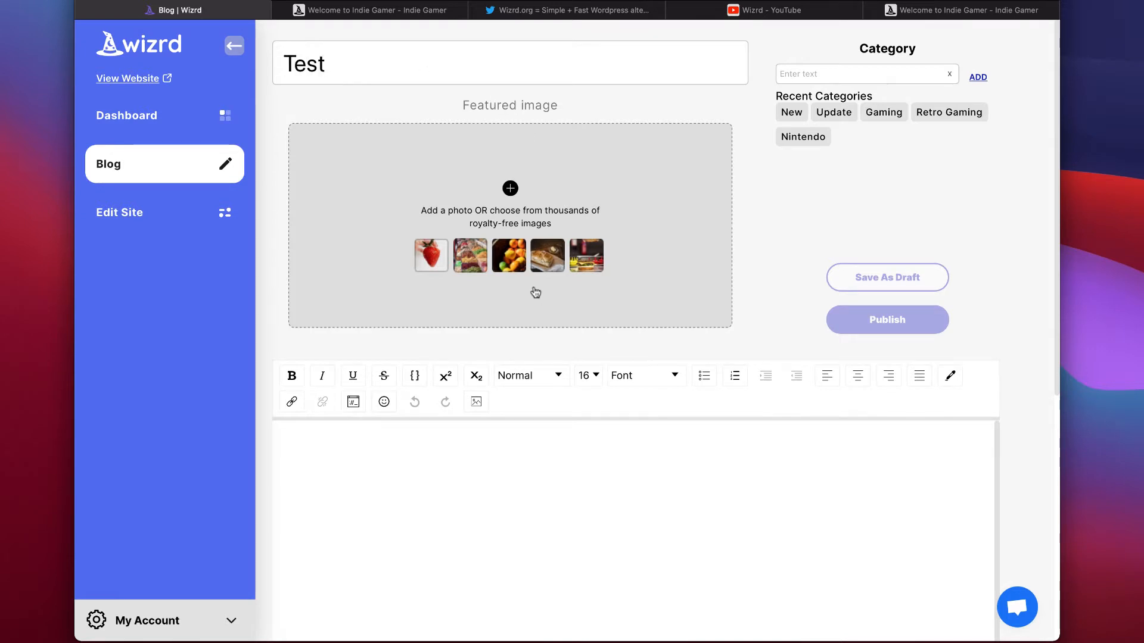
Search the royalty-free images for "gaming" and set the purple-lit game controller photo as the post's featured image
left_click(510, 188)
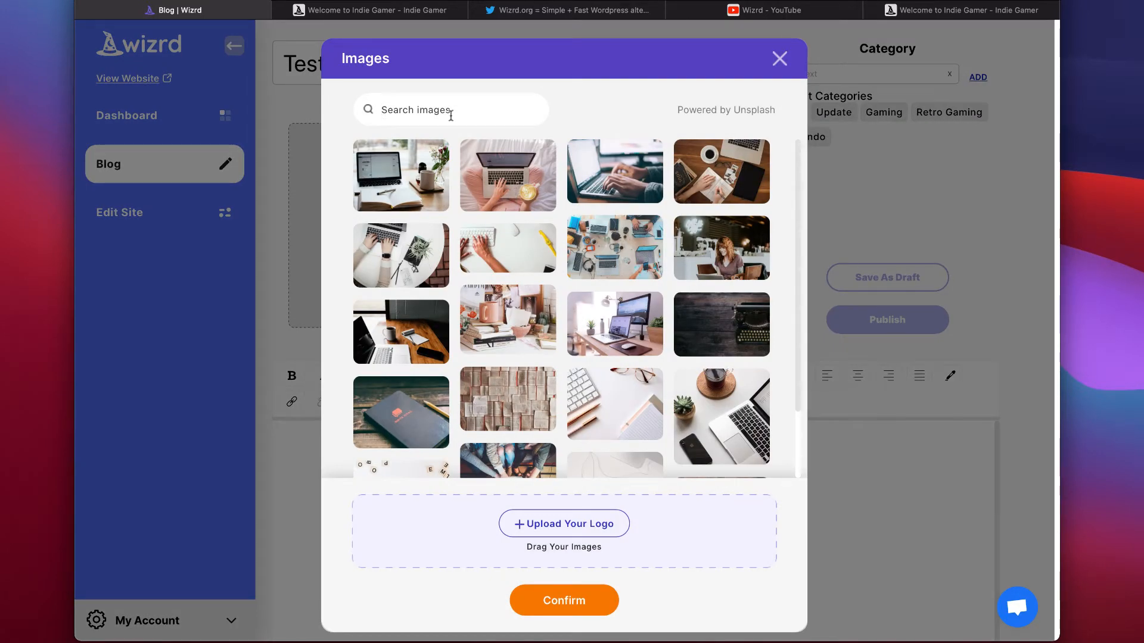
type("gaming")
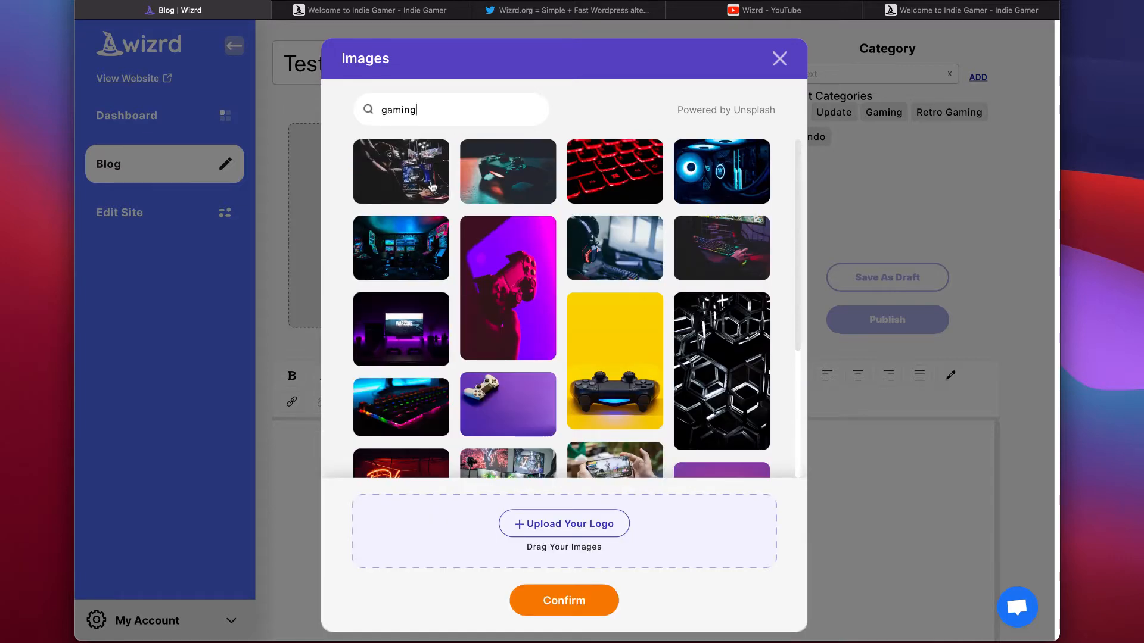
left_click(524, 280)
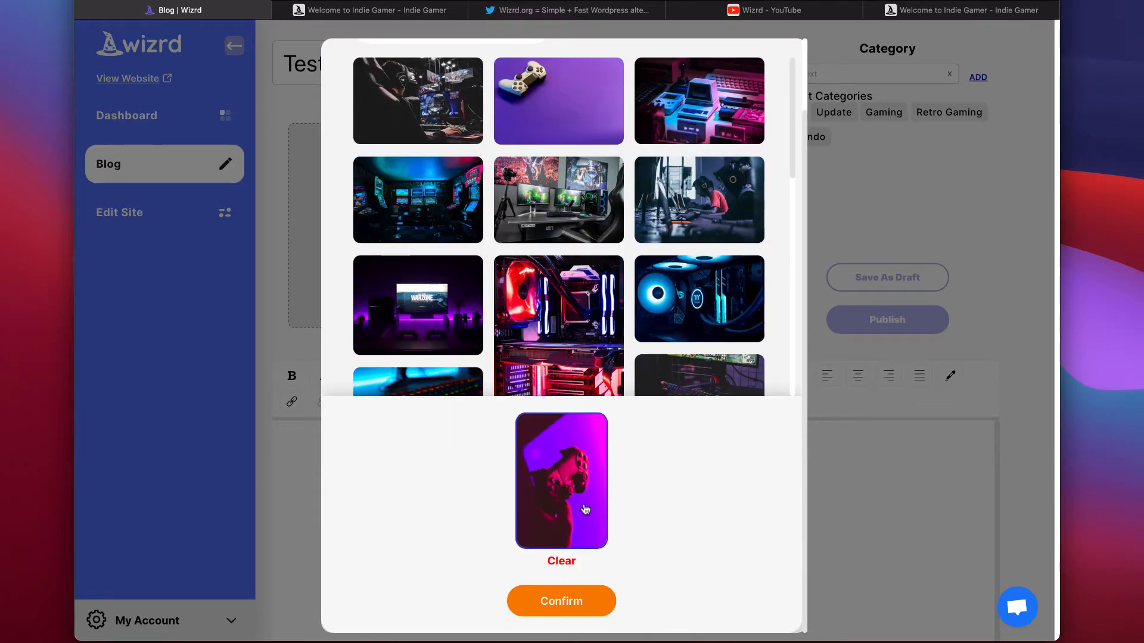
left_click(571, 601)
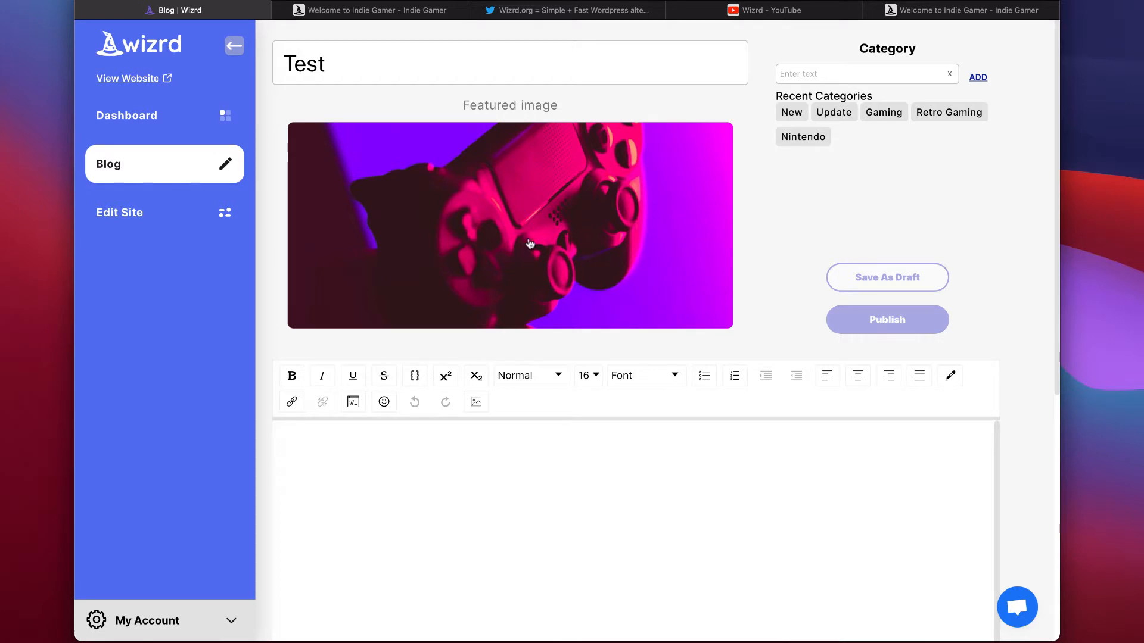
Enter "Test" as the first line of the post body and start a new line below it
scroll(624, 299, "down", 3)
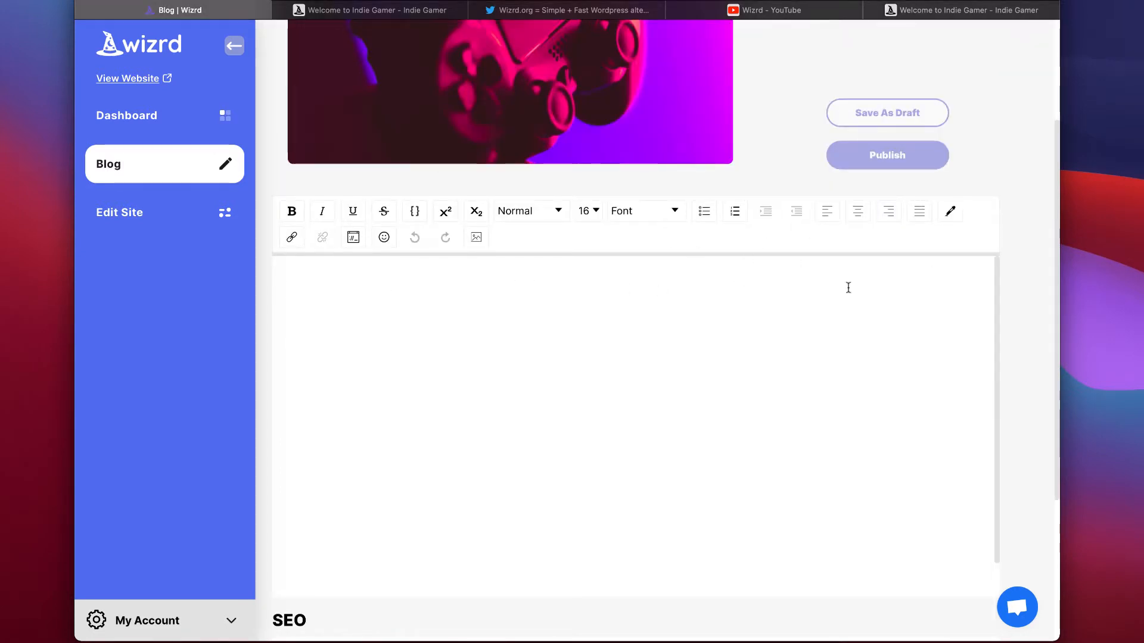
type("Test")
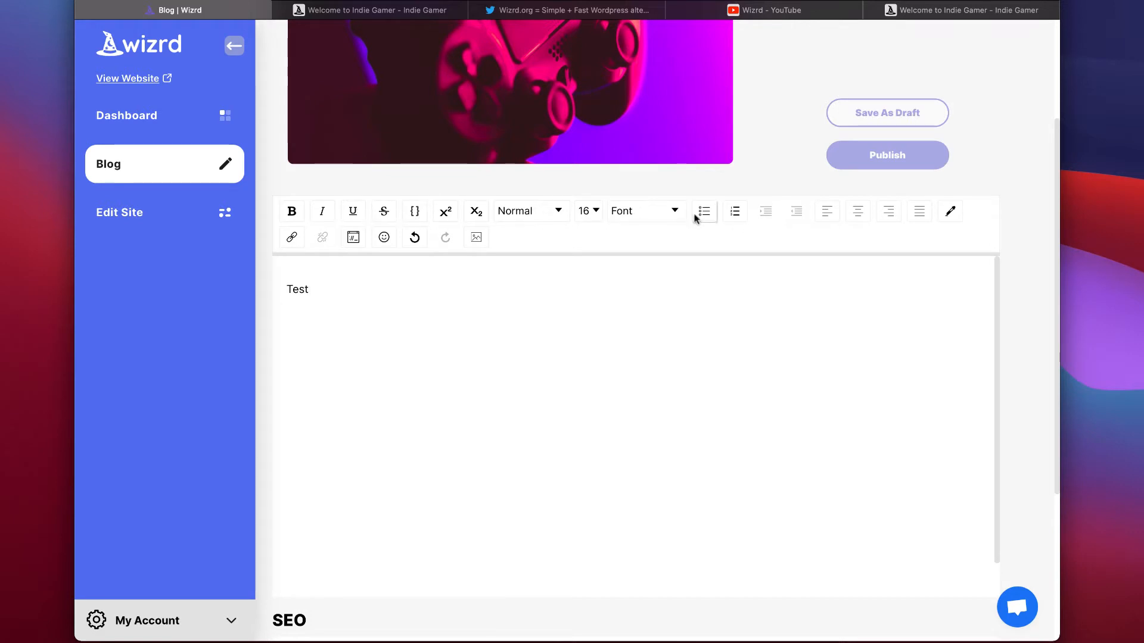
key("Return")
left_click(353, 237)
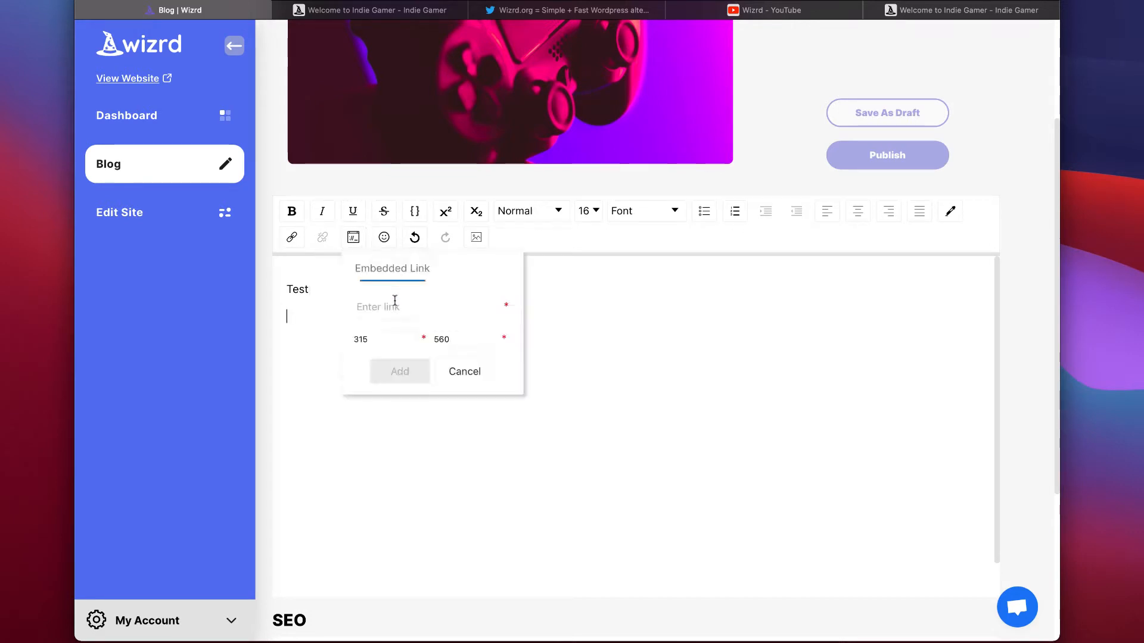
left_click(421, 300)
left_click(617, 309)
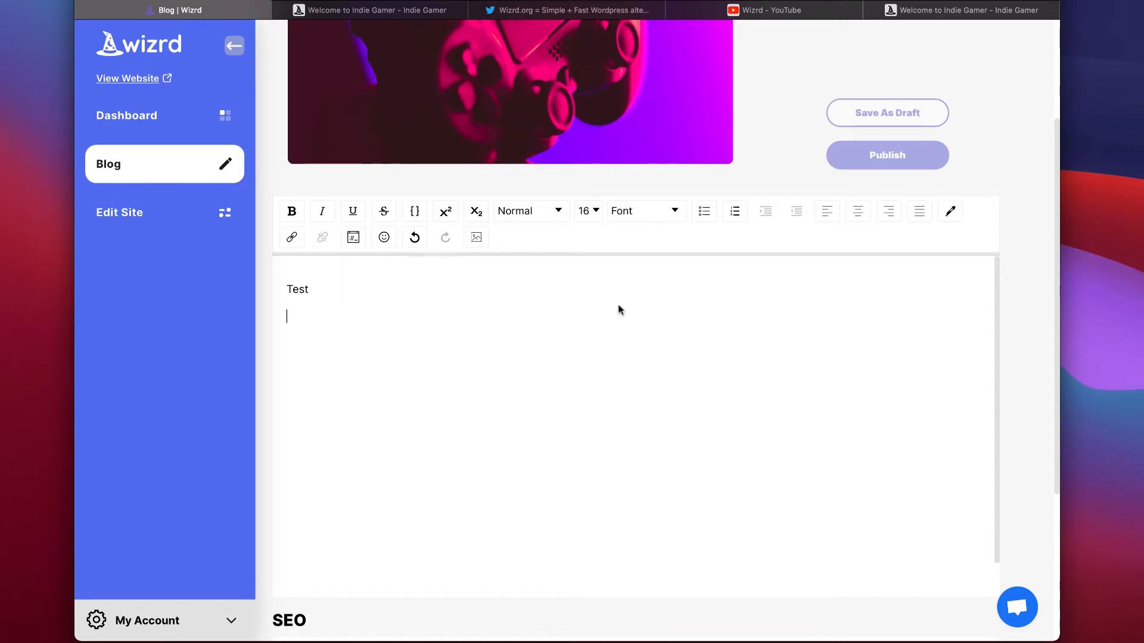
Insert a grinning-face emoji below the body text and add the neon "Play" sign image to the post
left_click(384, 237)
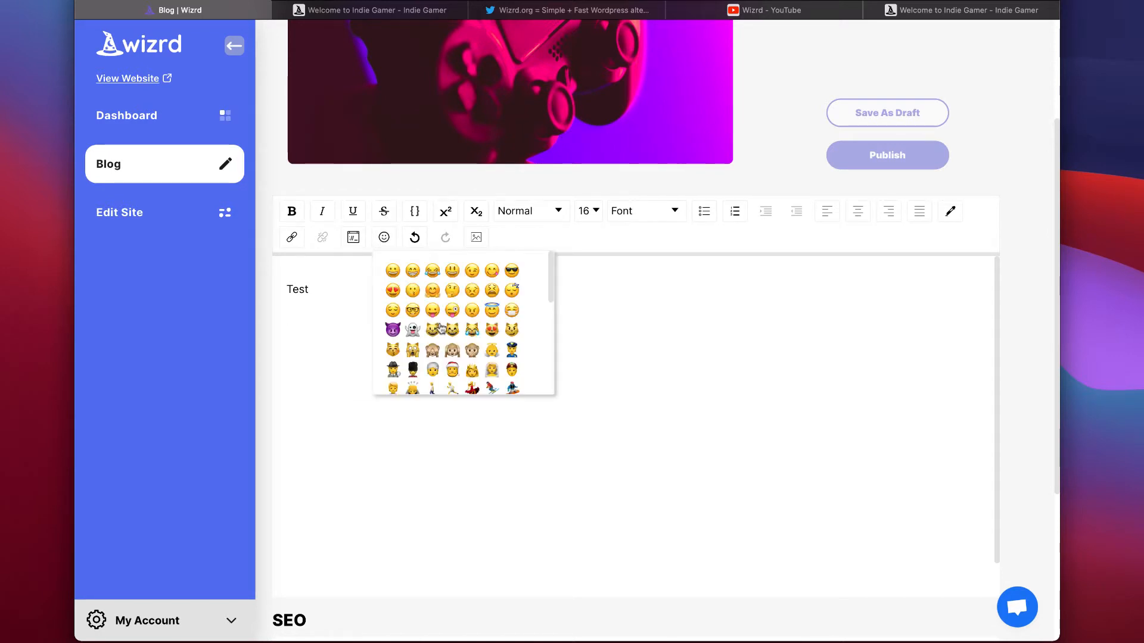
left_click(393, 271)
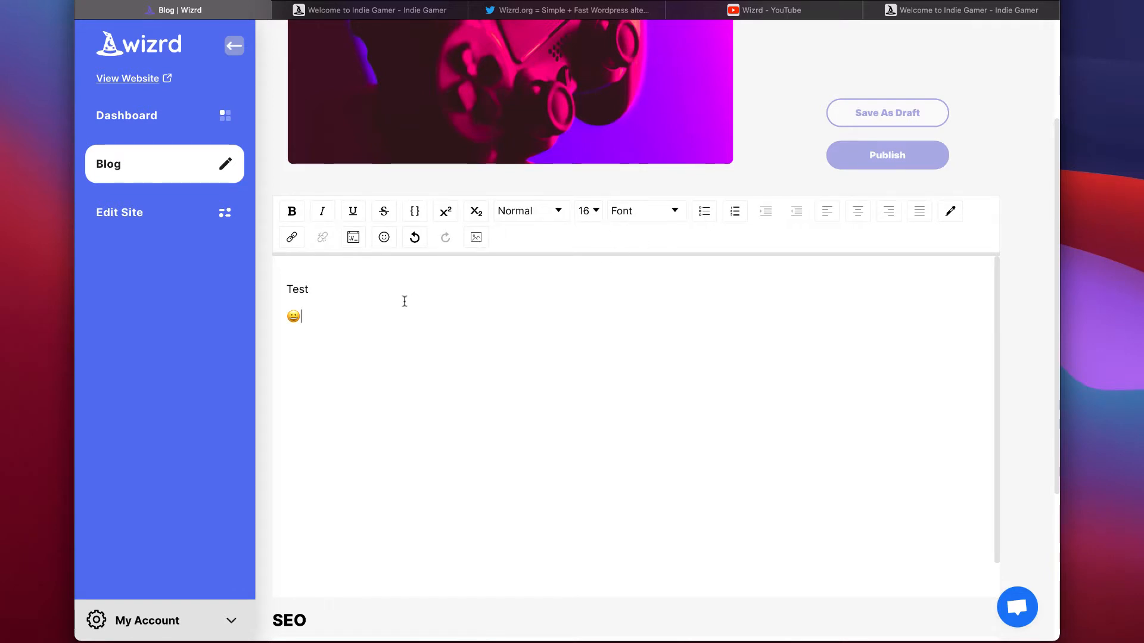
left_click(476, 237)
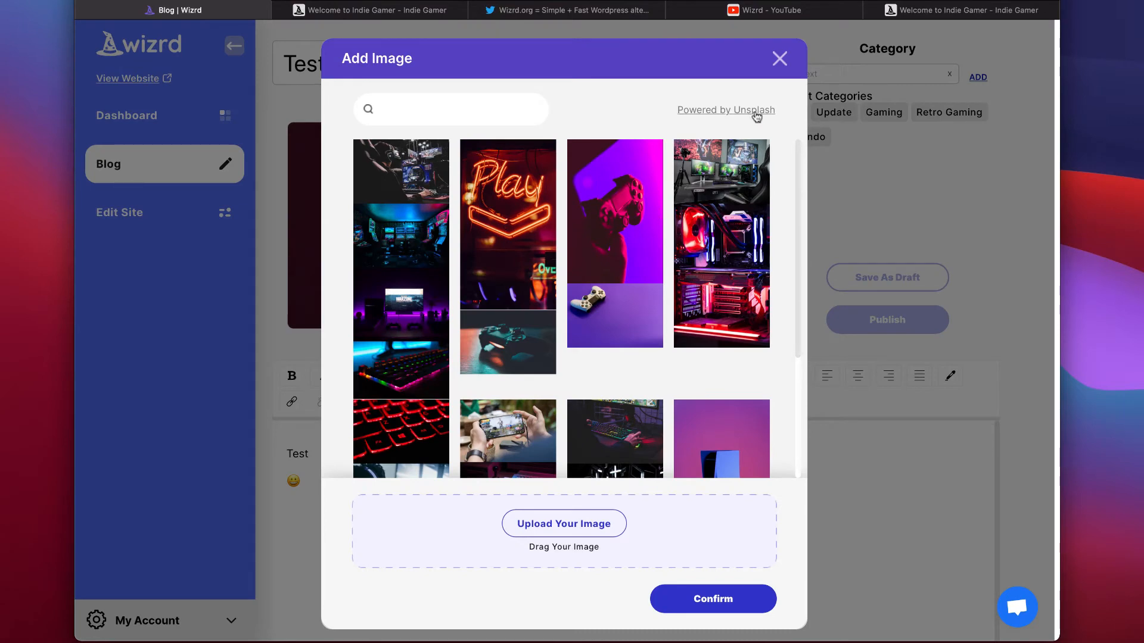
left_click(536, 172)
scroll(646, 554, "down", 2)
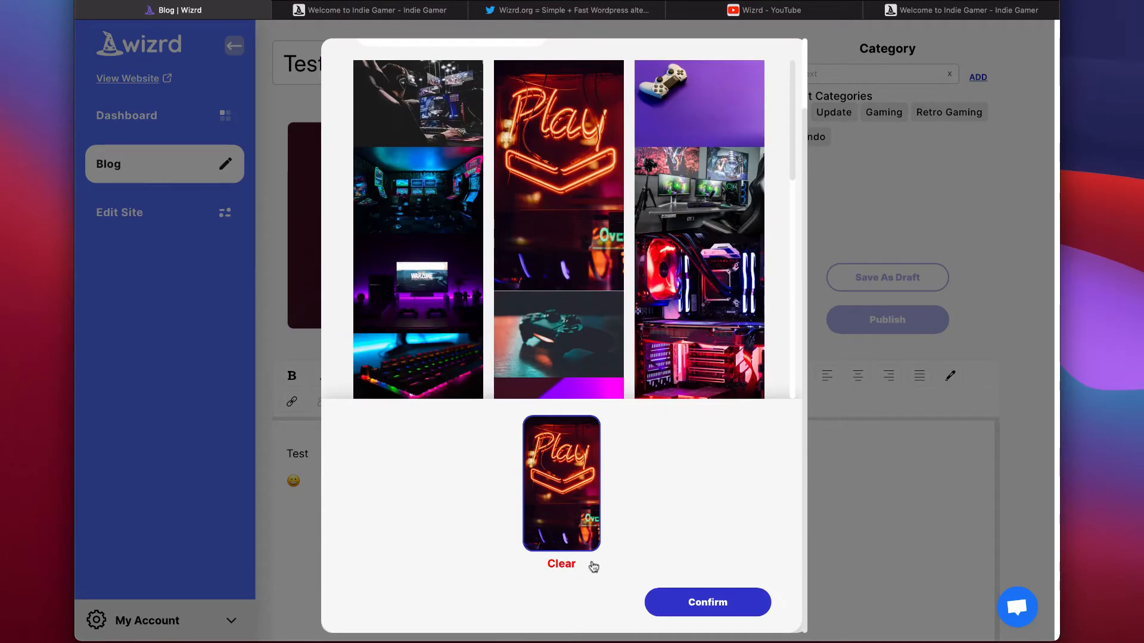
left_click(706, 598)
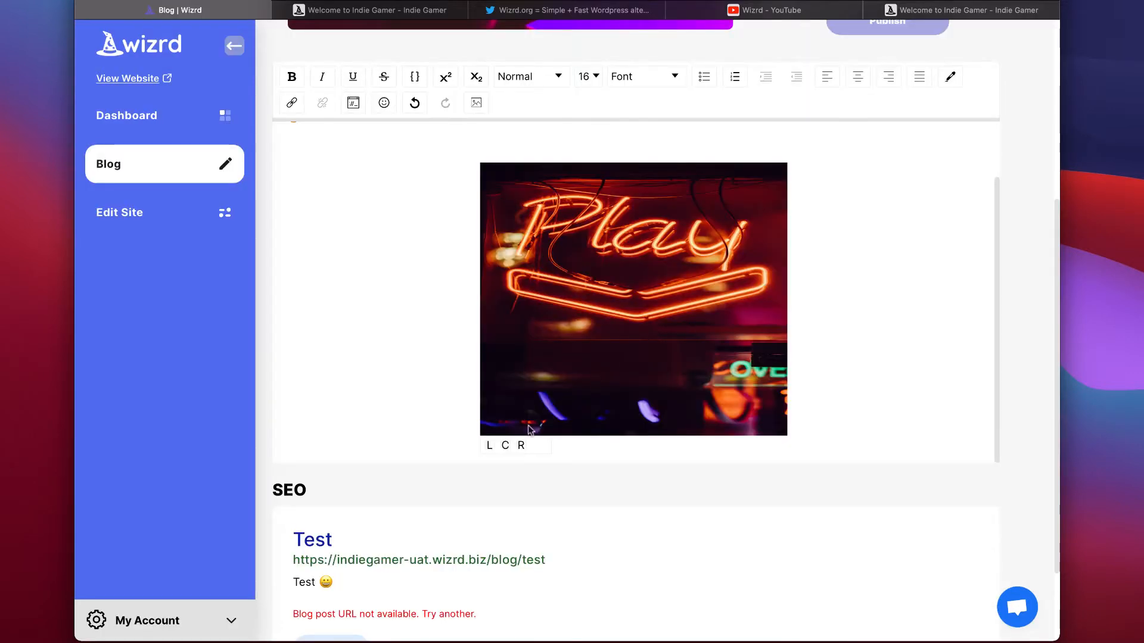
Try left and right alignment for the neon "Play" image, and set it back to centered
left_click(489, 448)
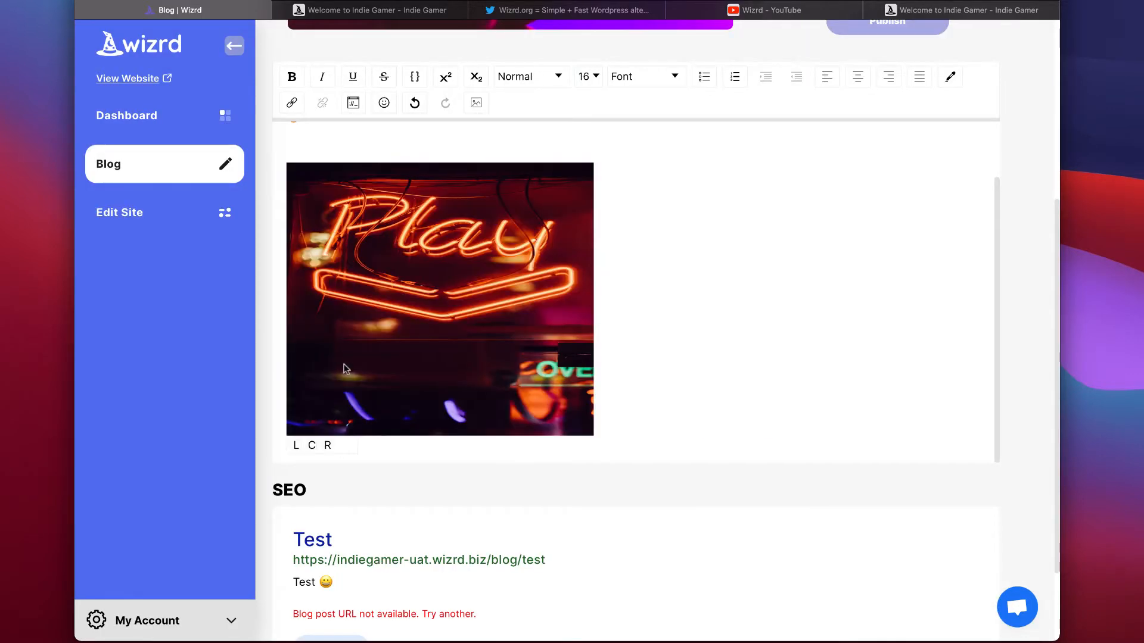
left_click(328, 446)
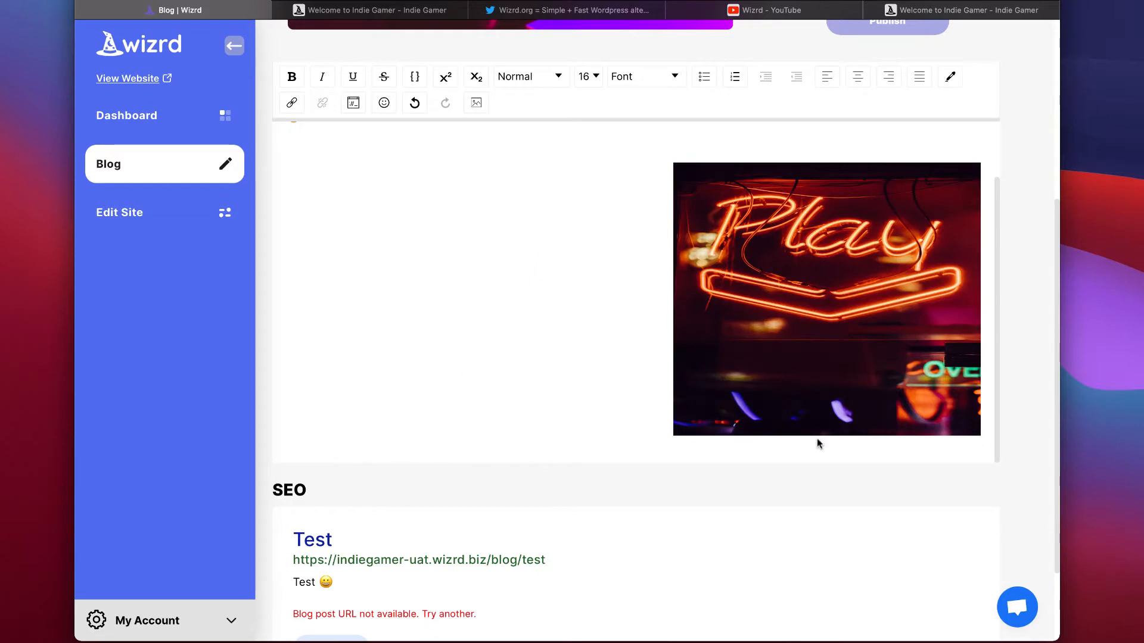
left_click(932, 448)
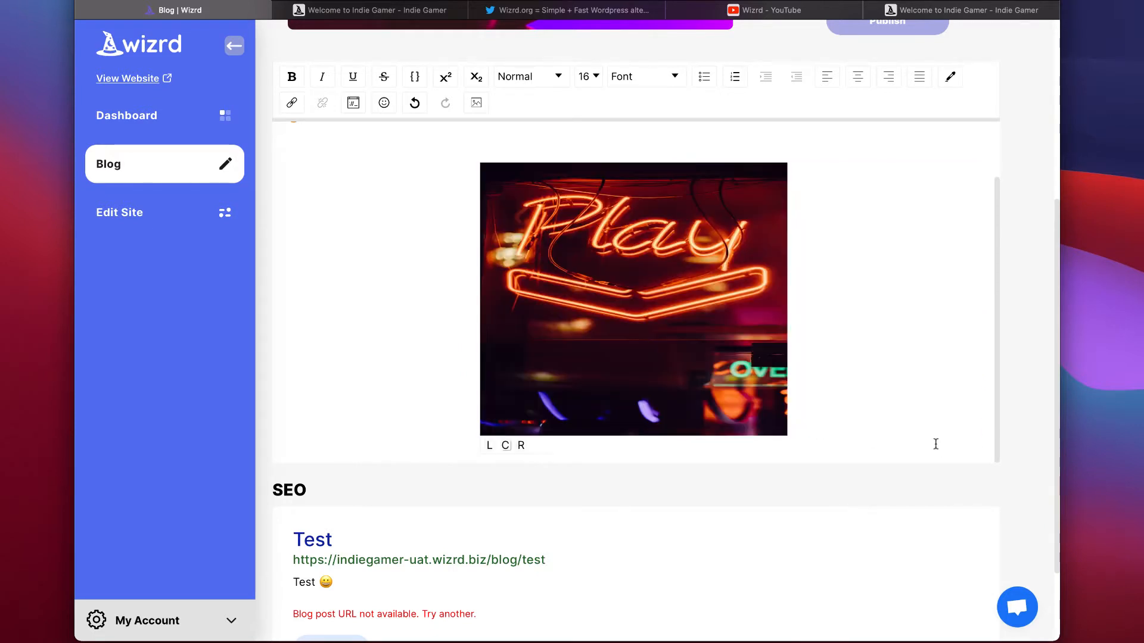
Change the post title to "Test1" and update its SEO link ending to "best-retro-games"
scroll(924, 366, "down", 2)
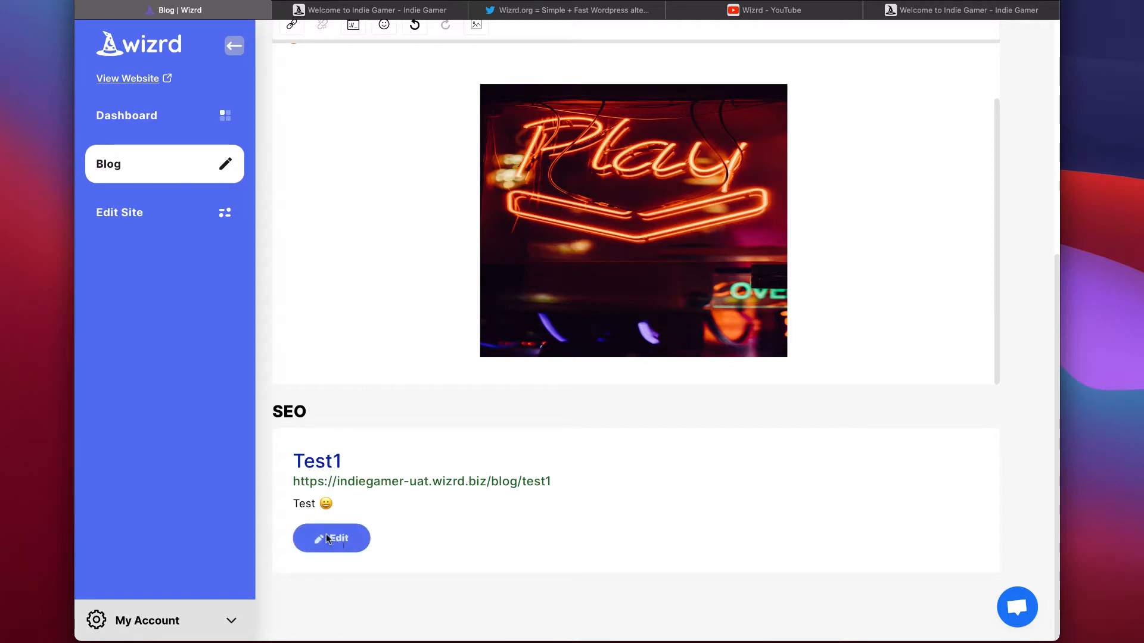
left_click(351, 537)
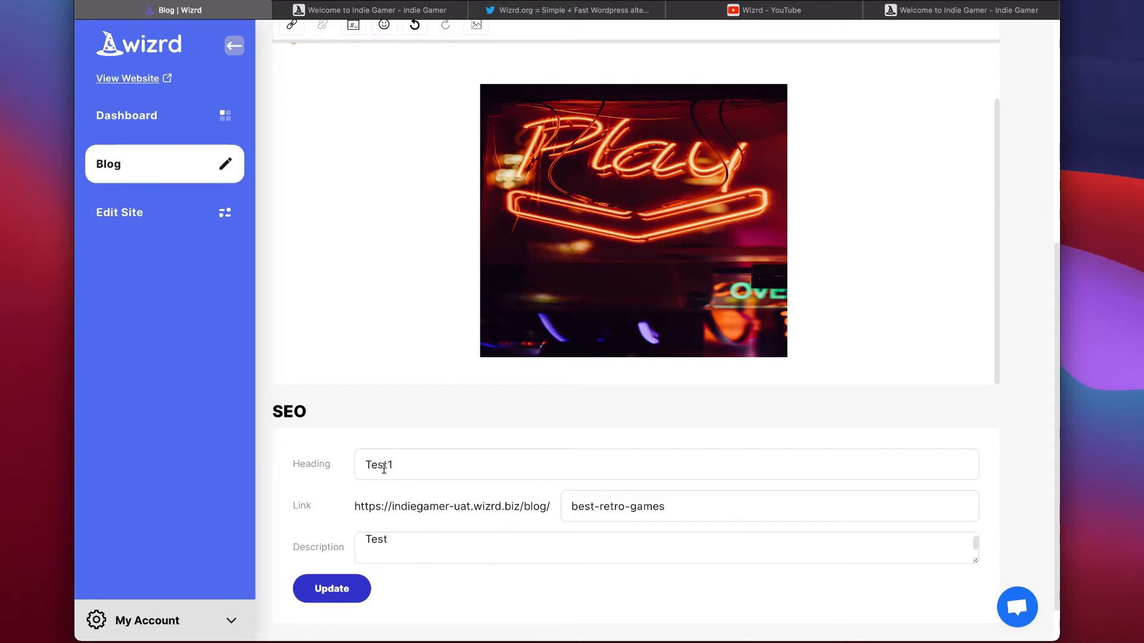
left_click(358, 587)
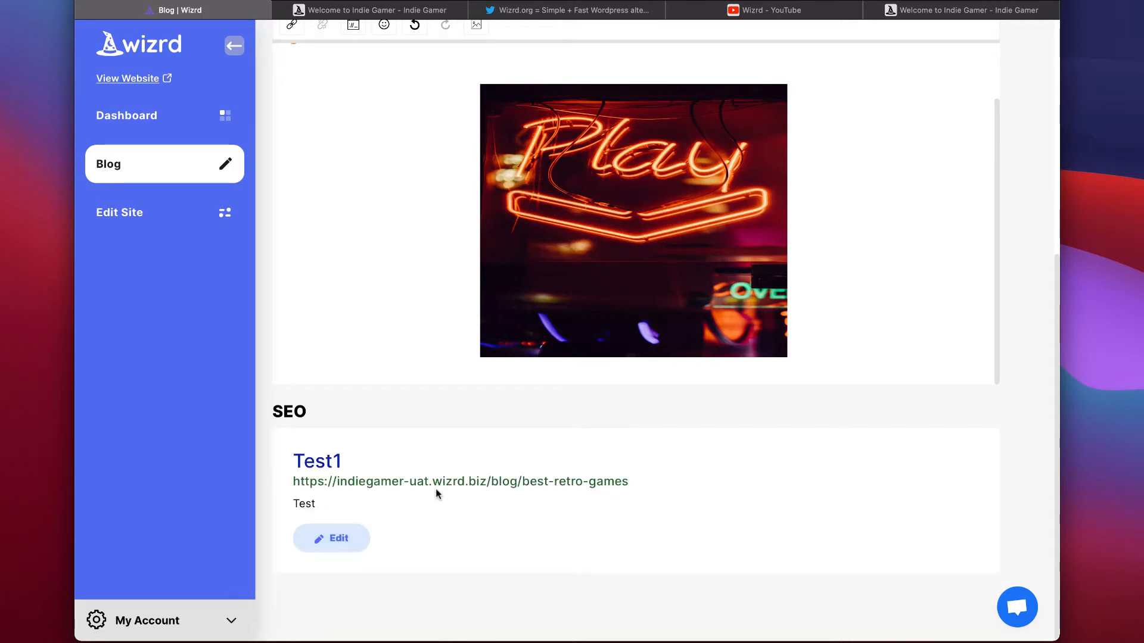
Assign the categories Gaming, Update and Retro Gaming to the post and publish it
scroll(617, 525, "up", 8)
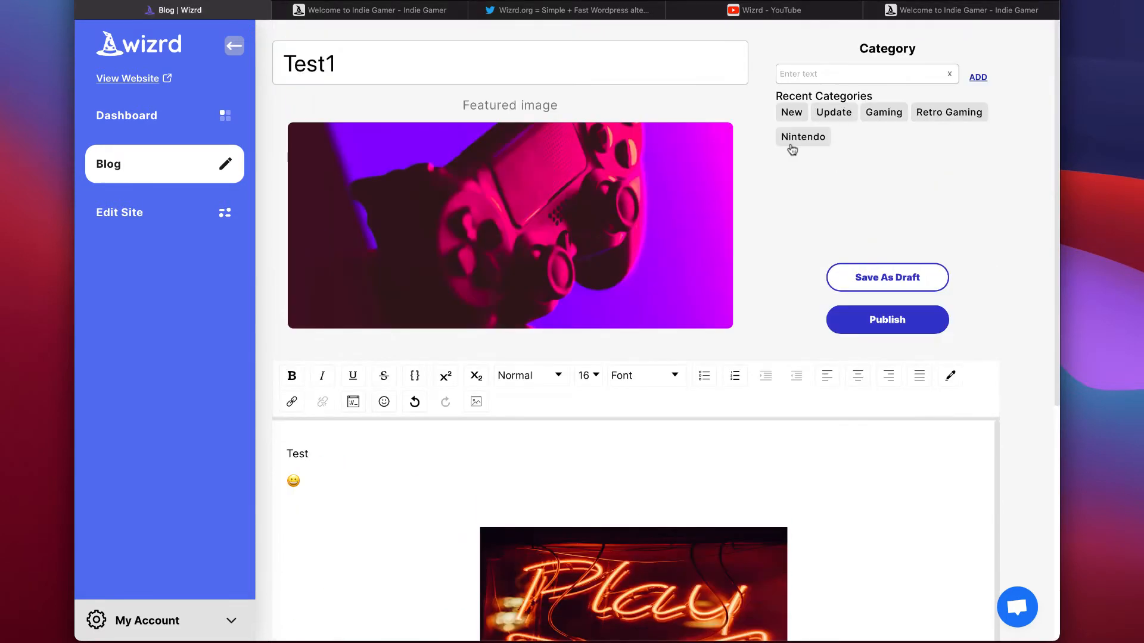
left_click(805, 73)
type("Gaming")
left_click(977, 77)
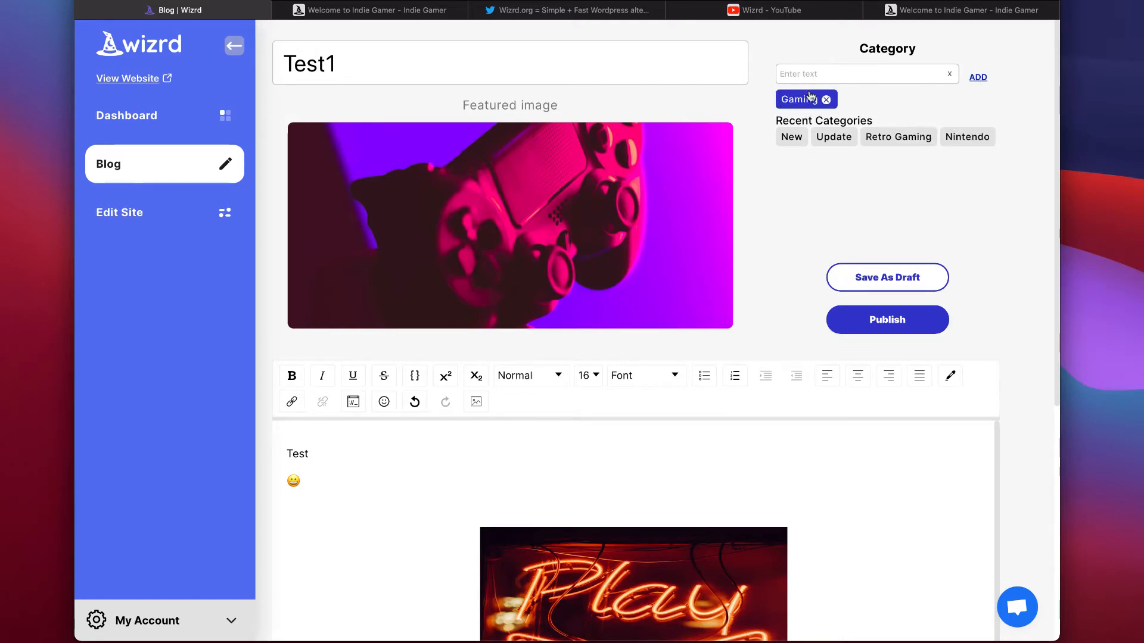
left_click(831, 140)
left_click(859, 139)
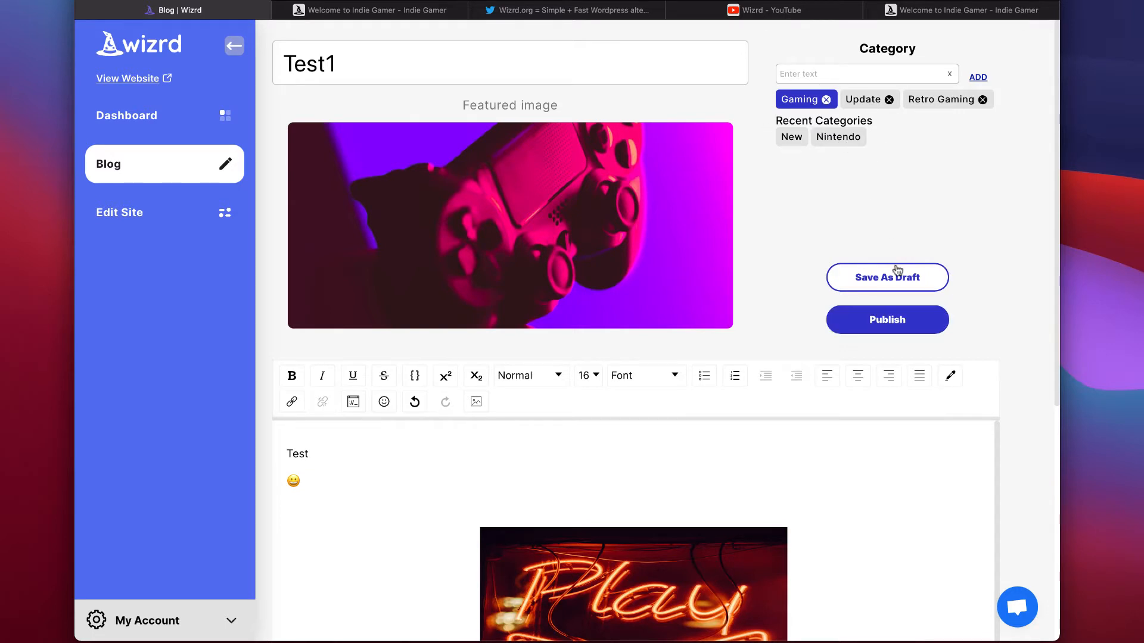
left_click(888, 322)
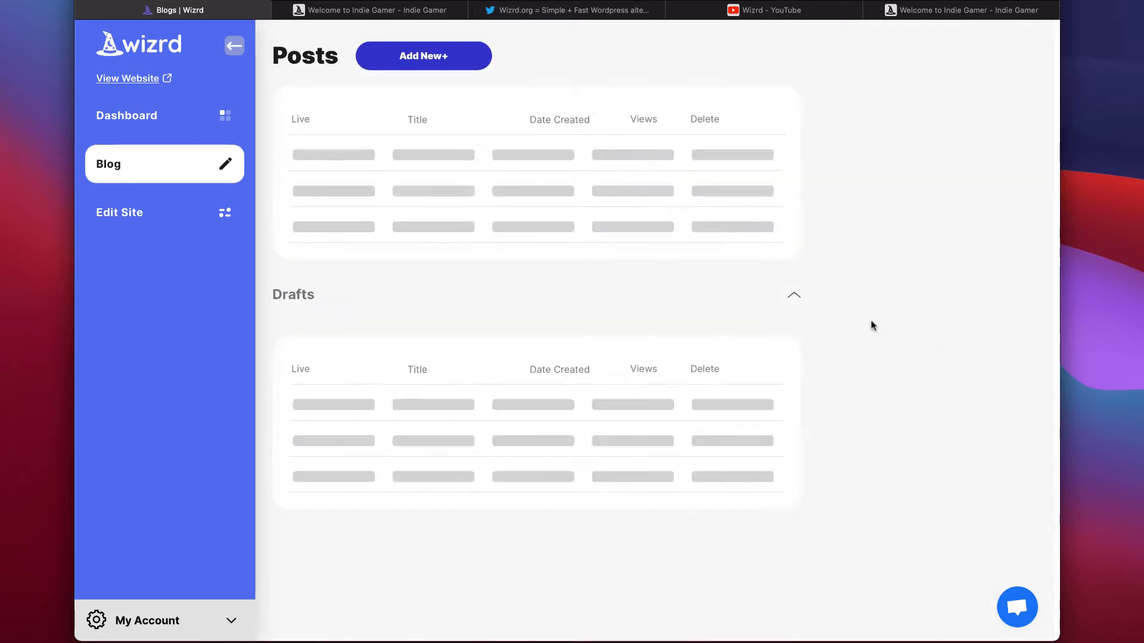
View the published Test1 post on the live site and check its listing on the site's home page
left_click(373, 157)
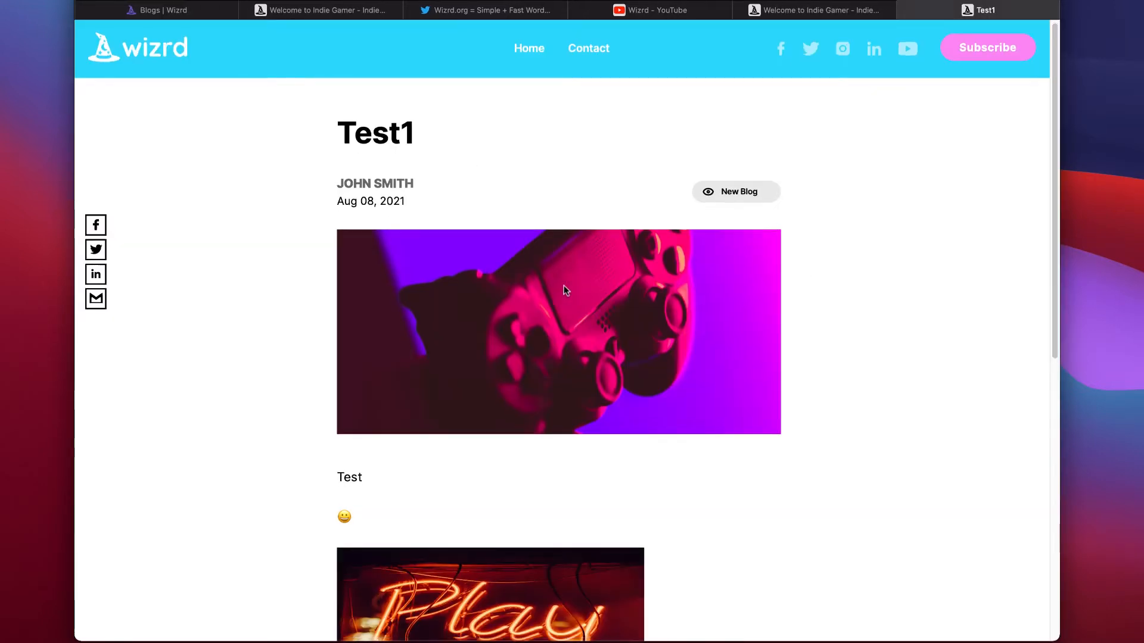
scroll(563, 285, "down", 5)
scroll(564, 287, "down", 6)
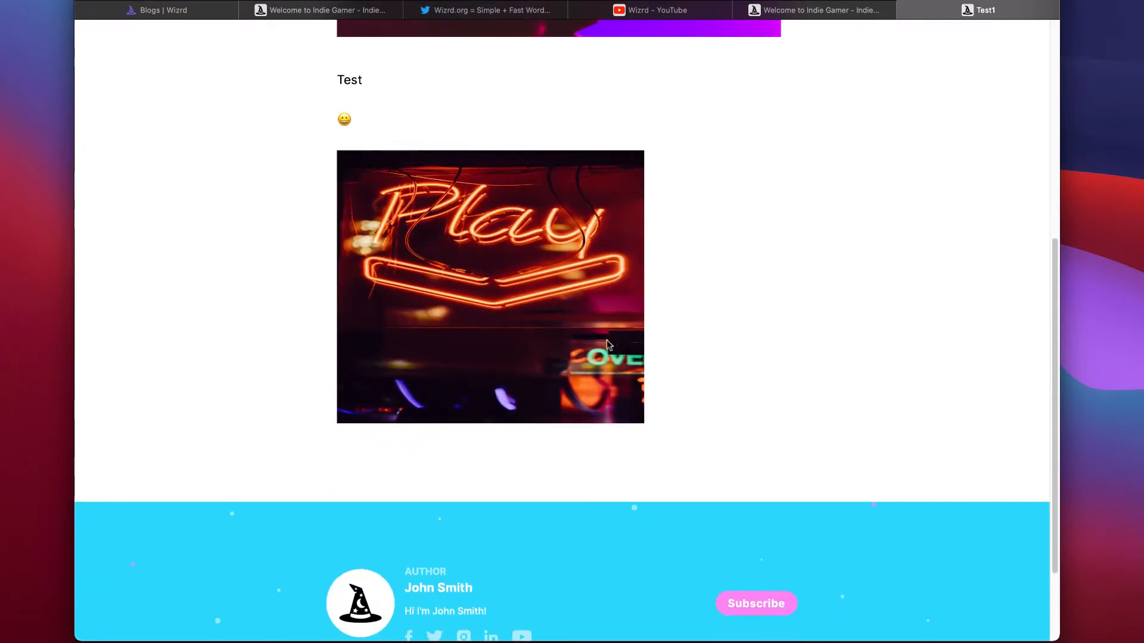
scroll(606, 352, "up", 5)
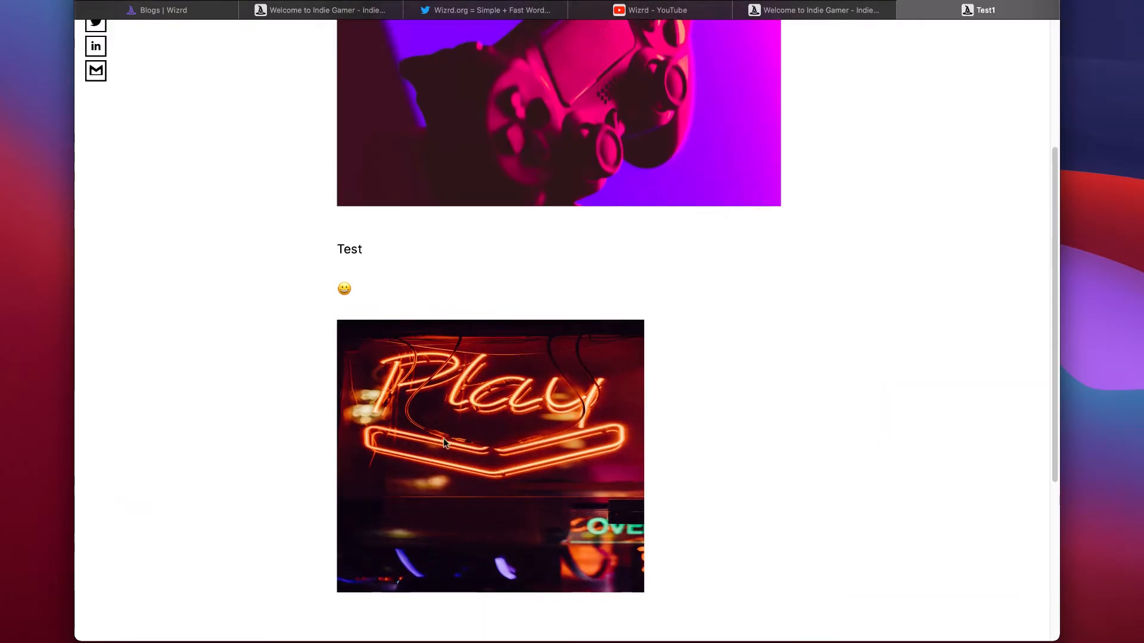
scroll(452, 357, "up", 5)
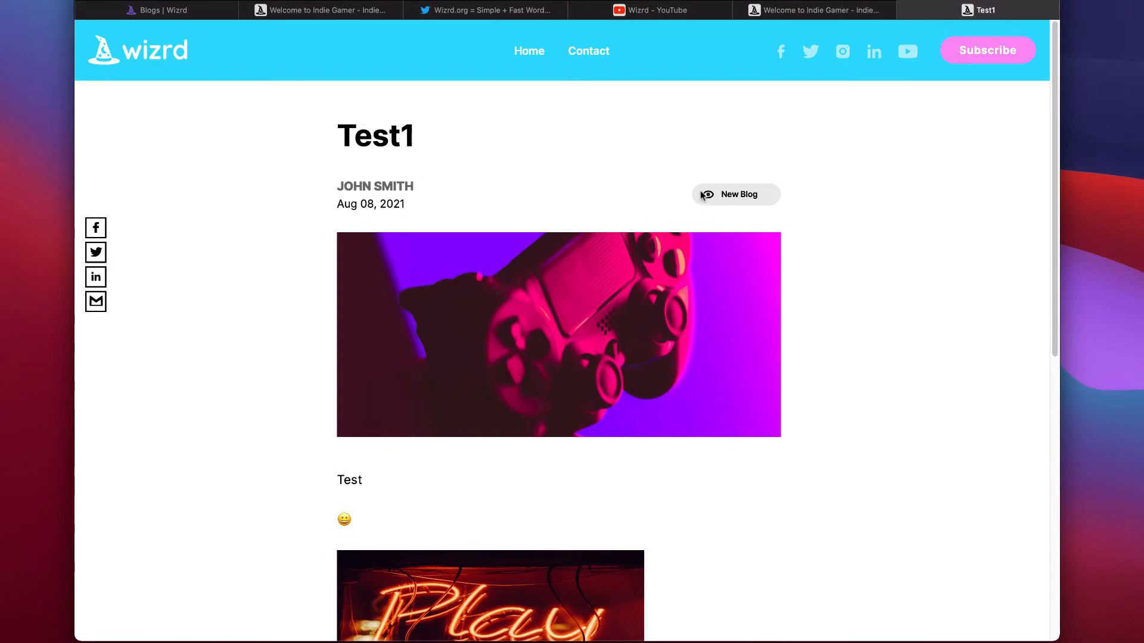
left_click(521, 49)
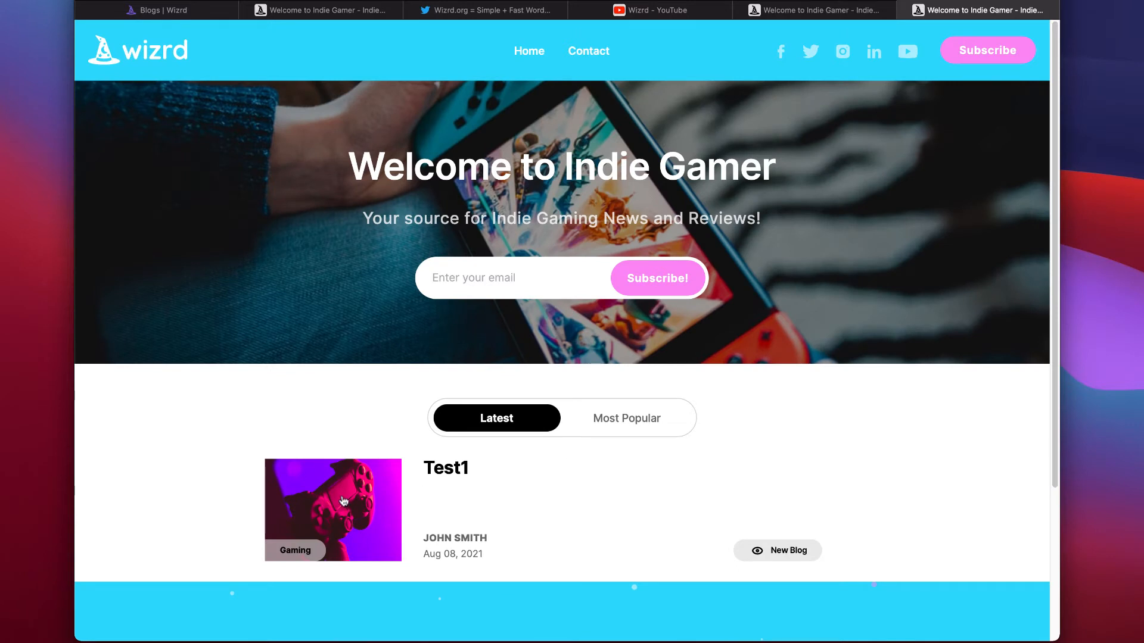
scroll(346, 500, "down", 3)
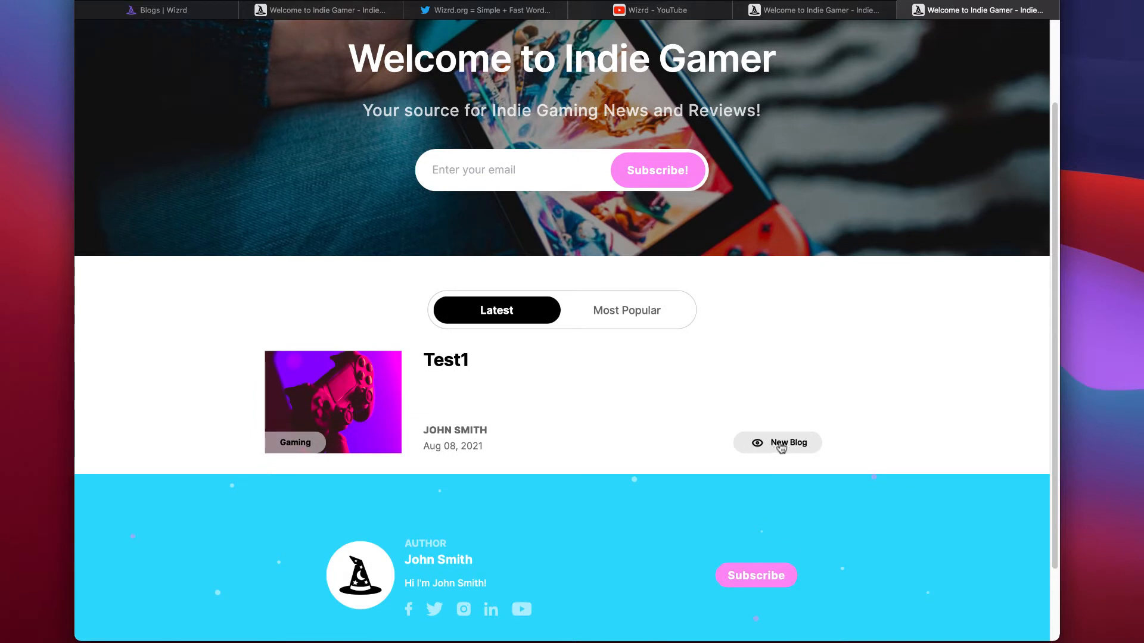
Return to the Posts list and open a Twitter share of the Test1 post
left_click(167, 10)
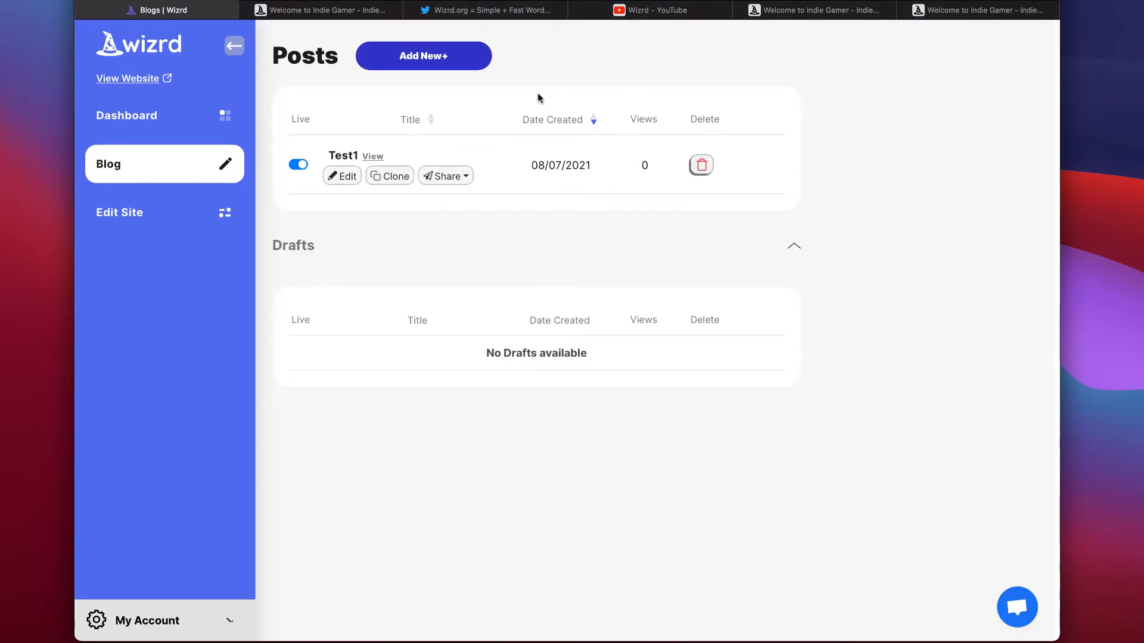
mouse_move(608, 162)
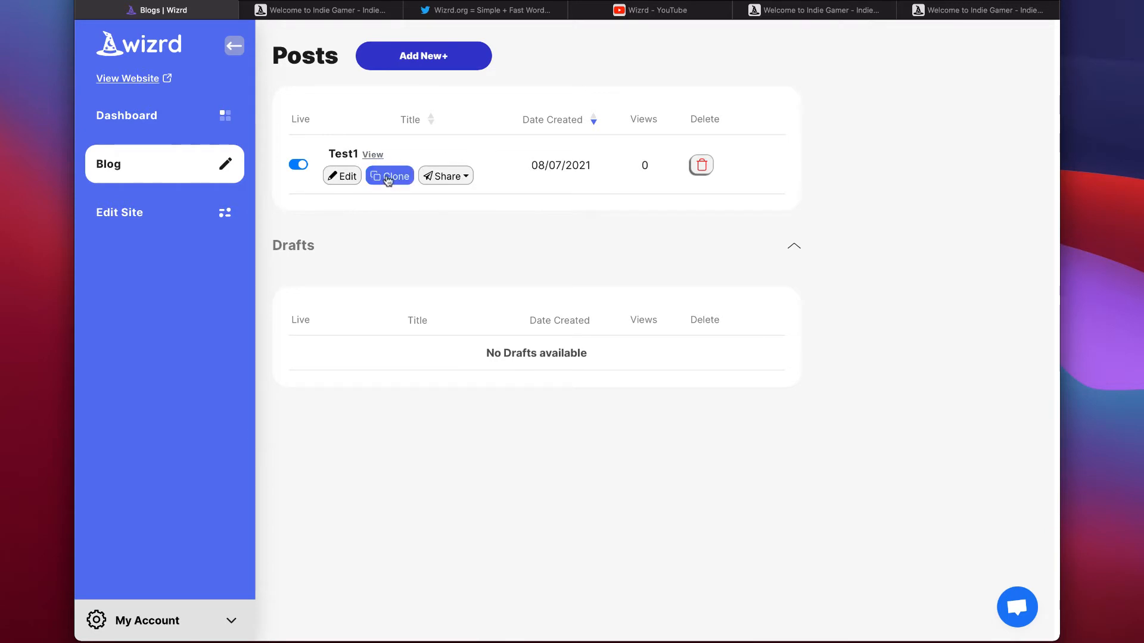
left_click(443, 176)
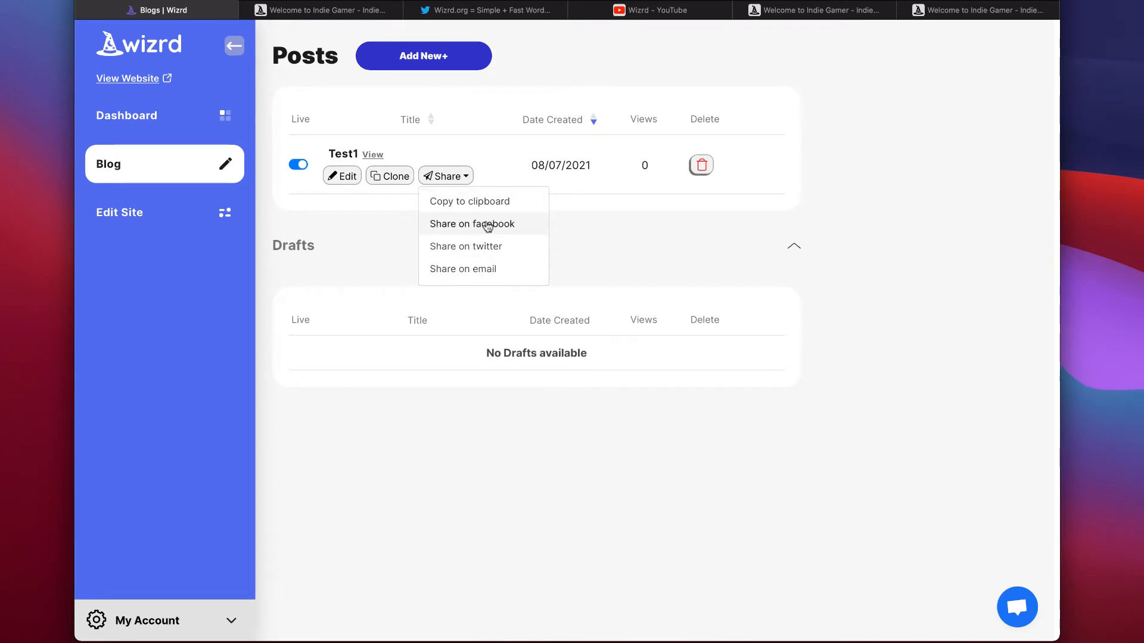
left_click(487, 246)
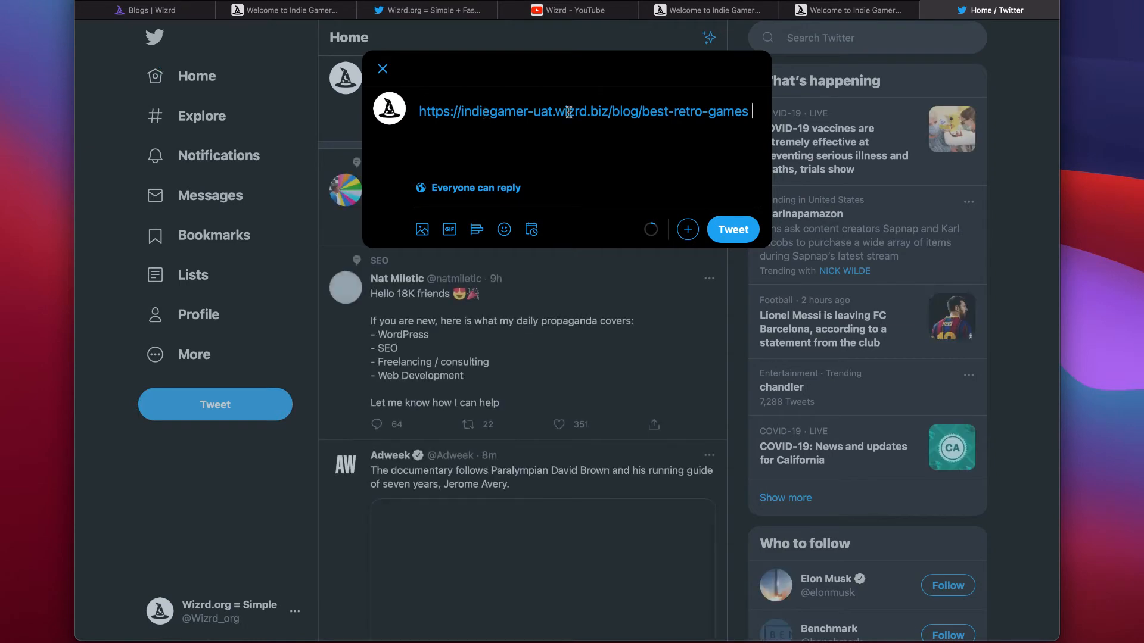
Return to the Posts list and check the Test1 post's sharing options and its delete confirmation without deleting it
left_click(831, 12)
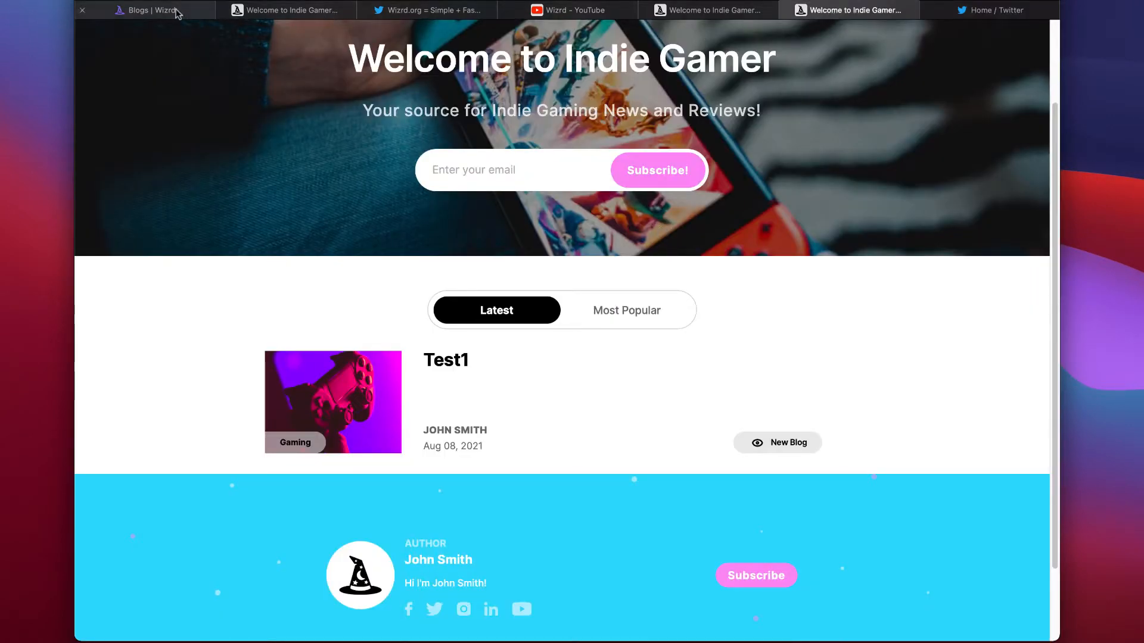
left_click(146, 10)
left_click(444, 176)
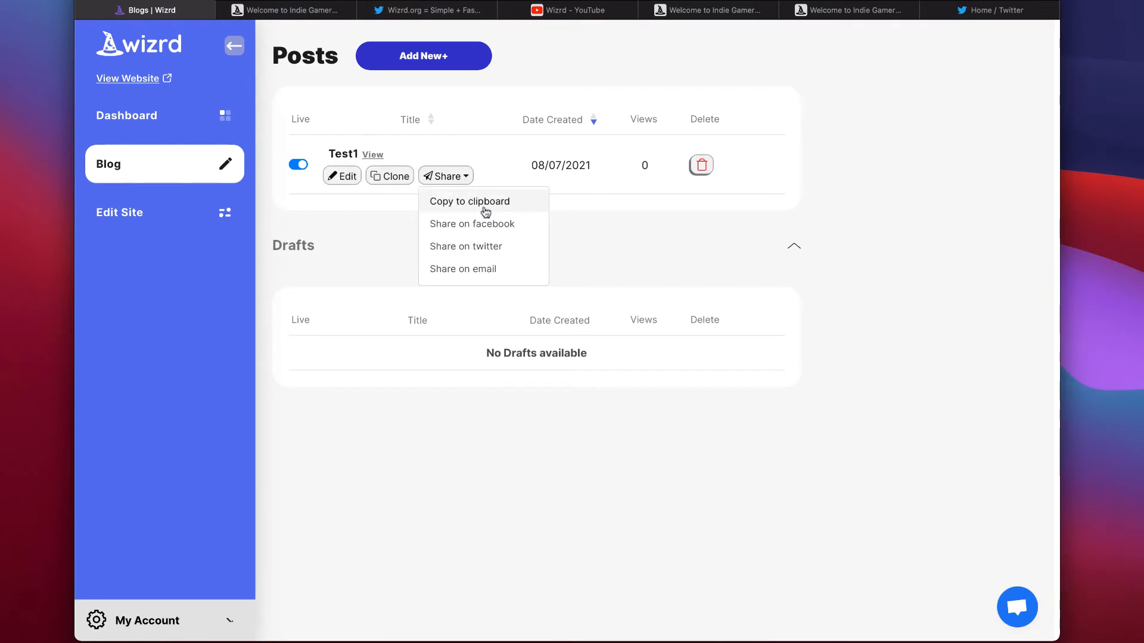
left_click(683, 258)
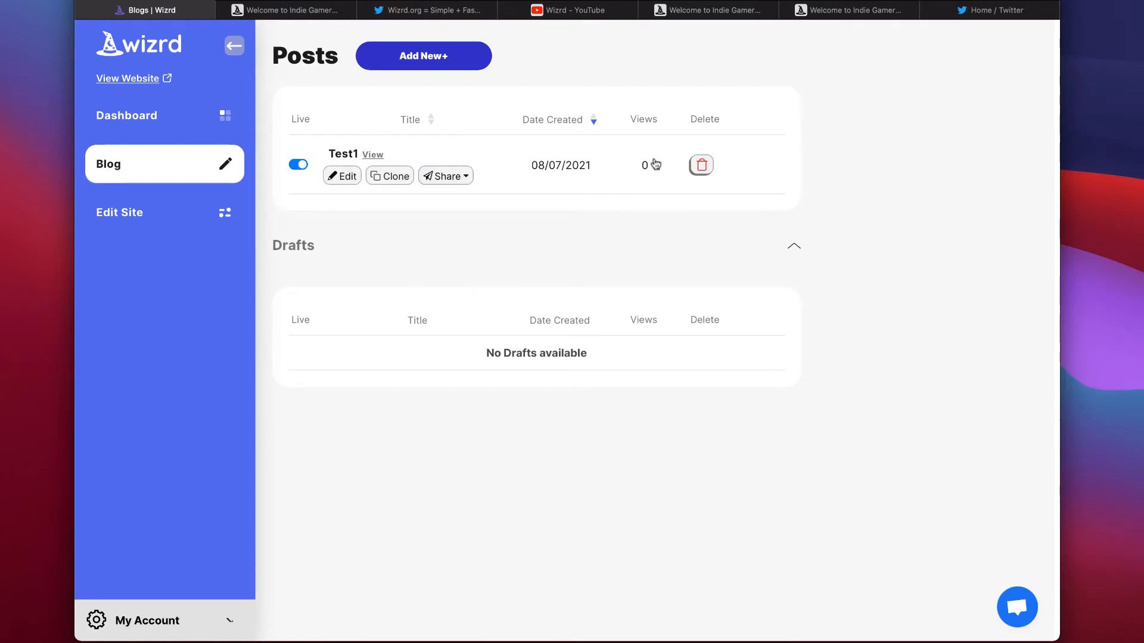
left_click(704, 171)
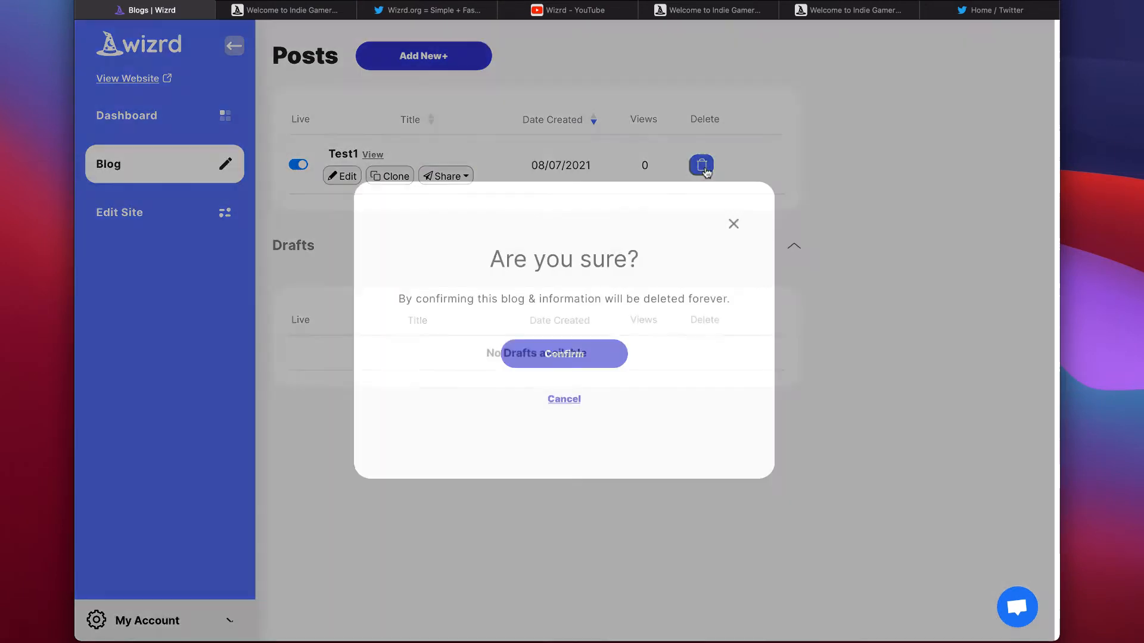
left_click(572, 400)
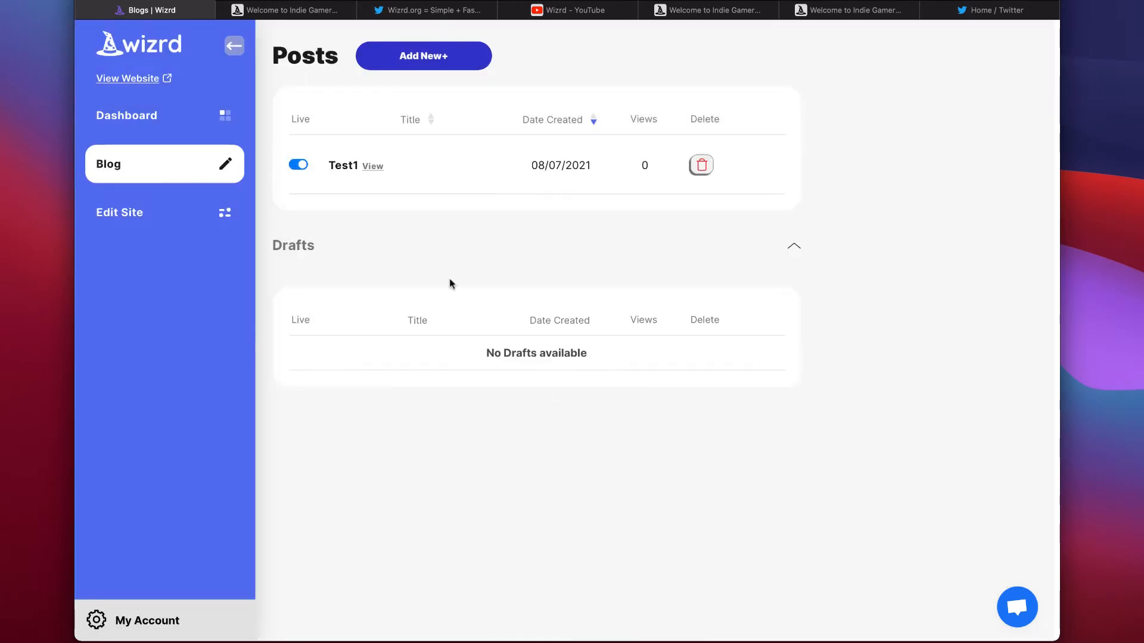
Unpublish the Test1 post to move it to drafts and check the live site's home page
left_click(301, 167)
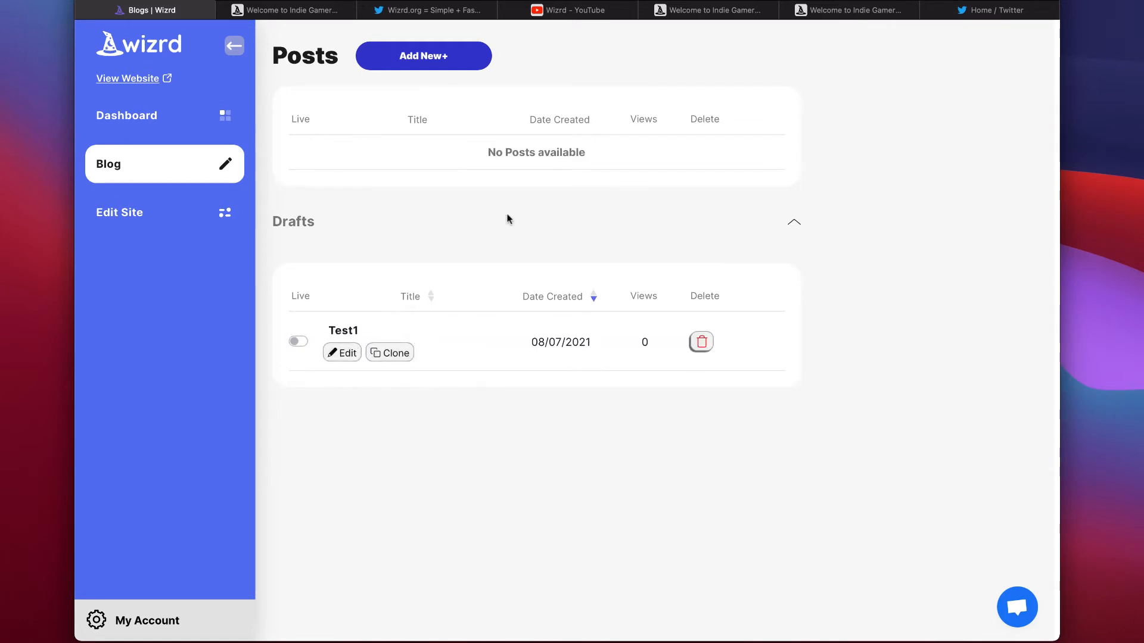
left_click(697, 12)
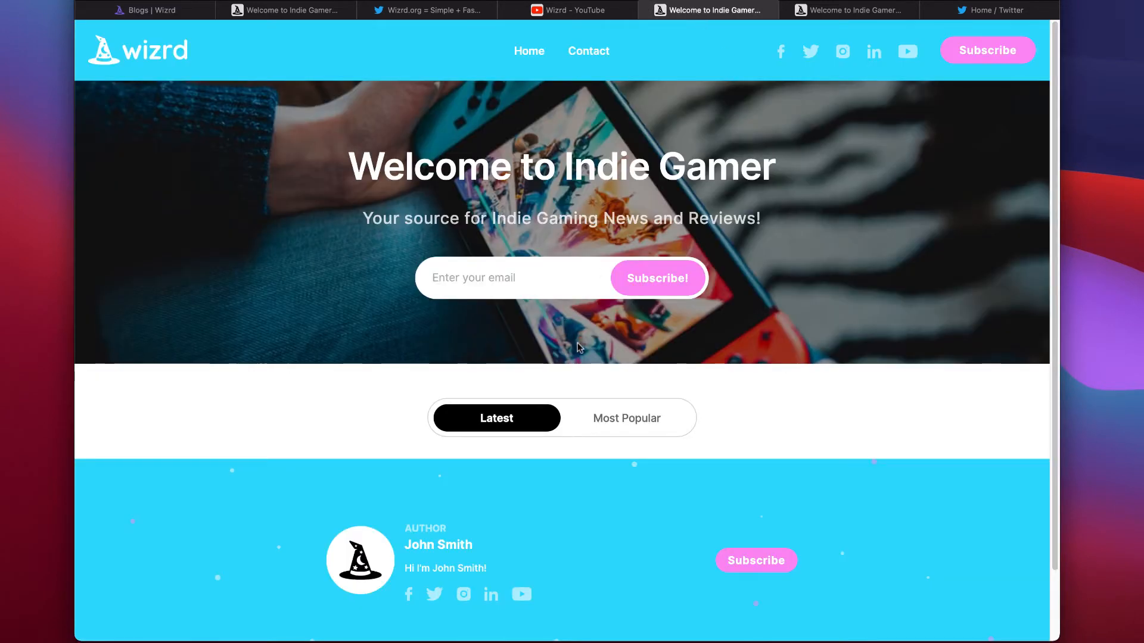
key("super+1")
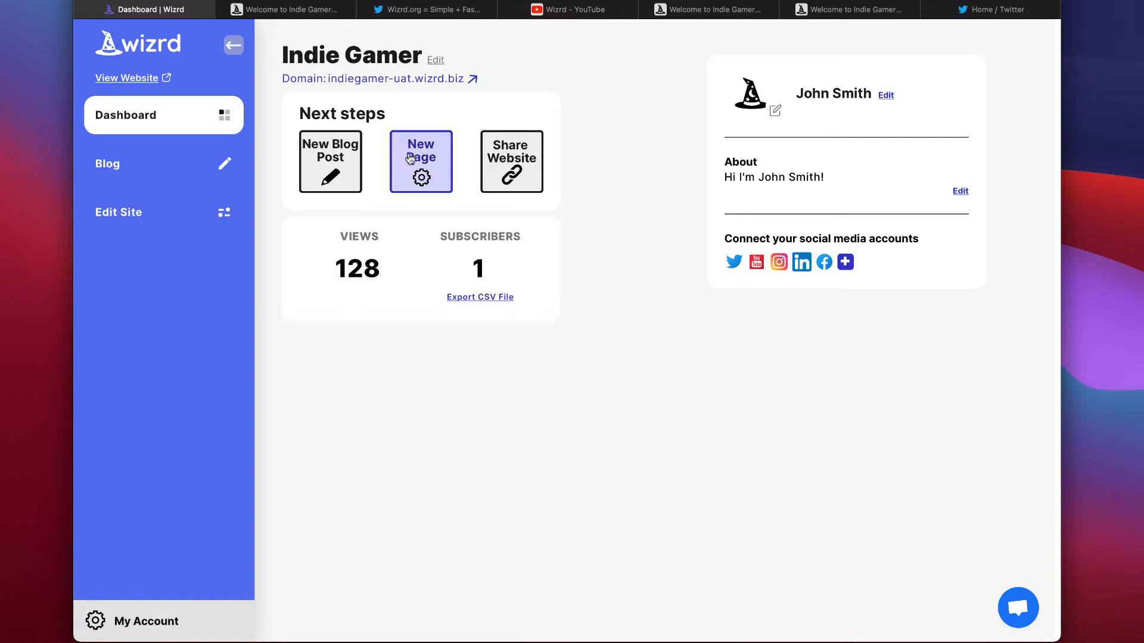
Create a new site page titled "About Us" with the body text "About us"
left_click(174, 225)
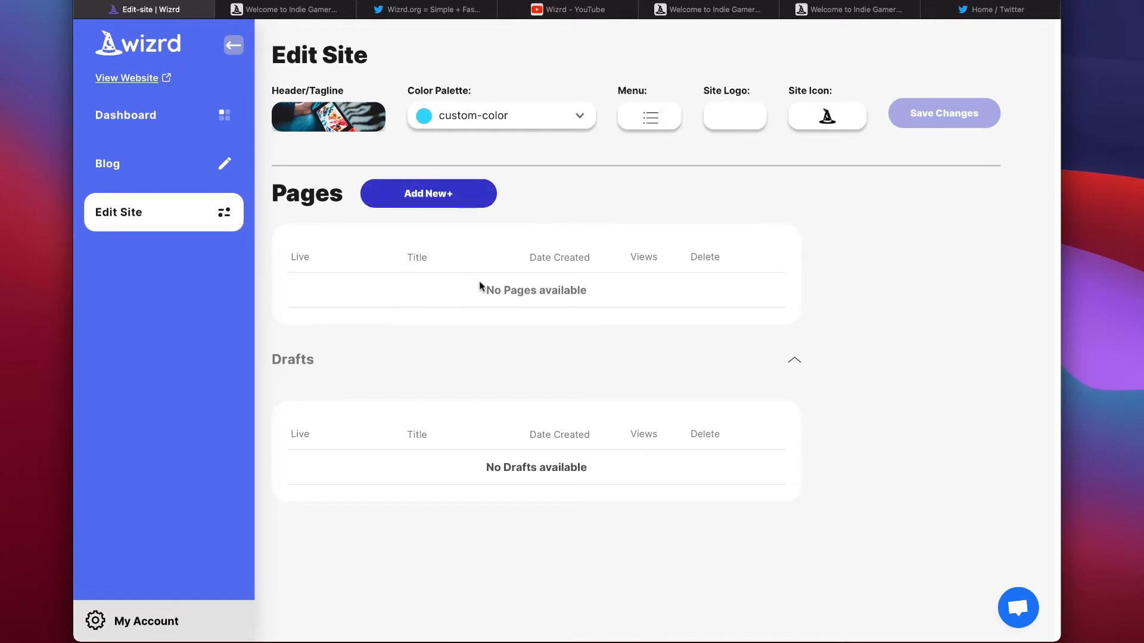
left_click(426, 196)
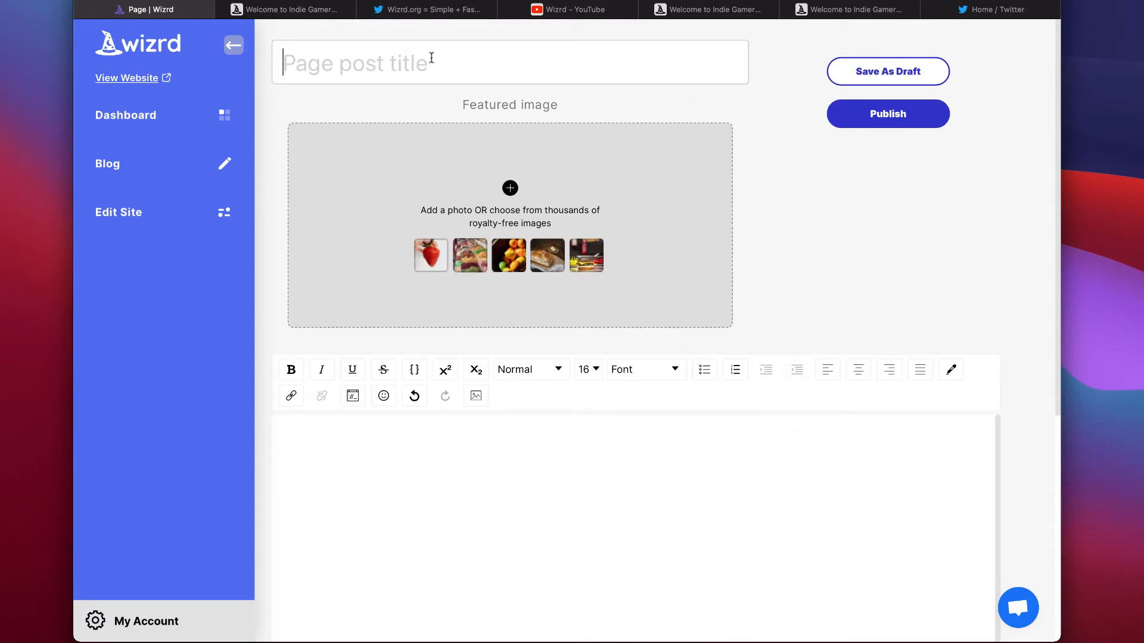
type("About Us")
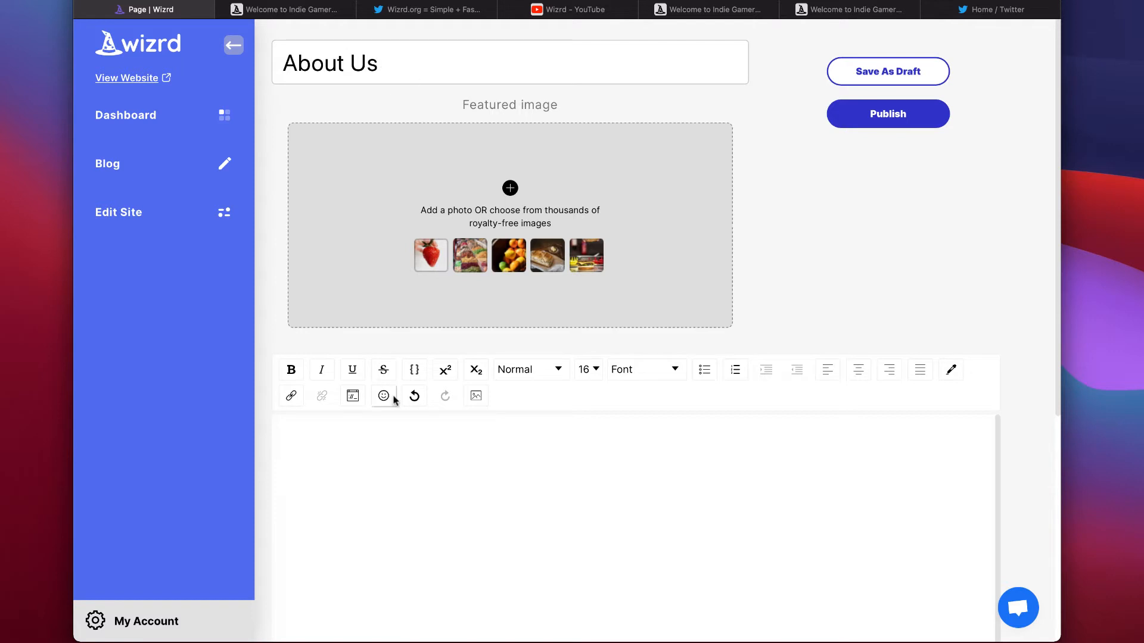
left_click(407, 442)
type("About us")
scroll(424, 444, "down", 5)
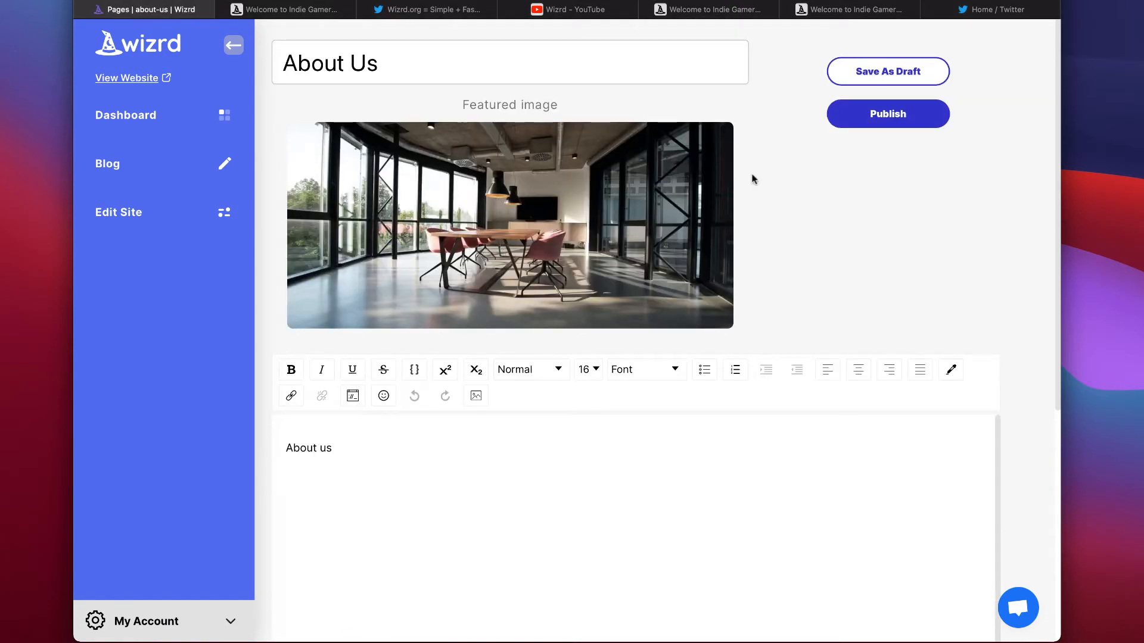
Publish the About Us page and view it on the live site
left_click(918, 122)
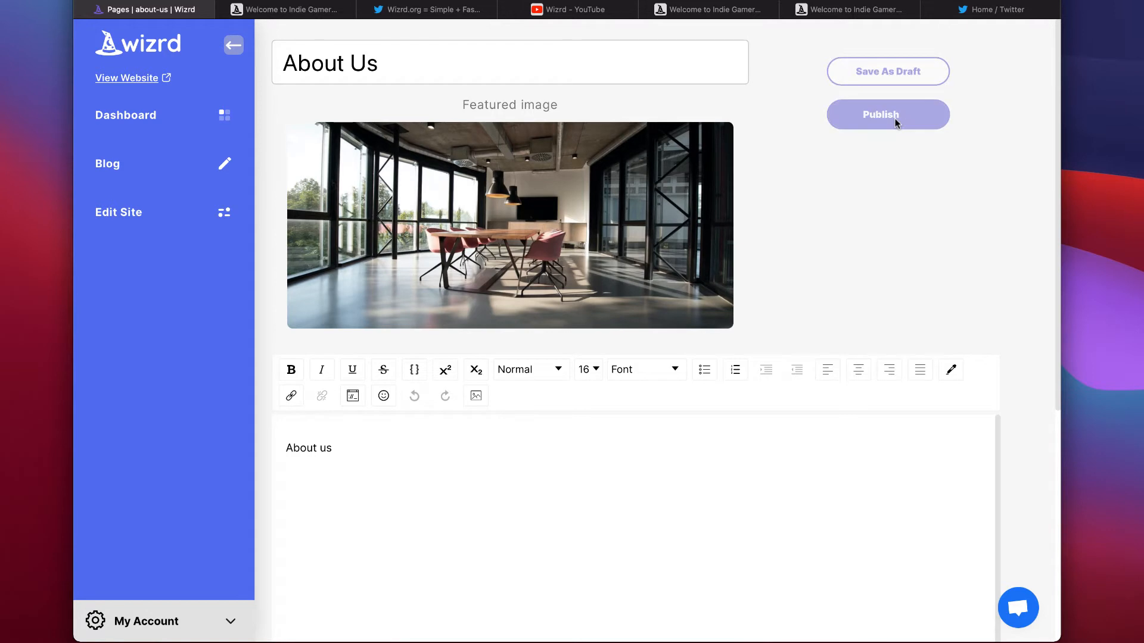
left_click(392, 292)
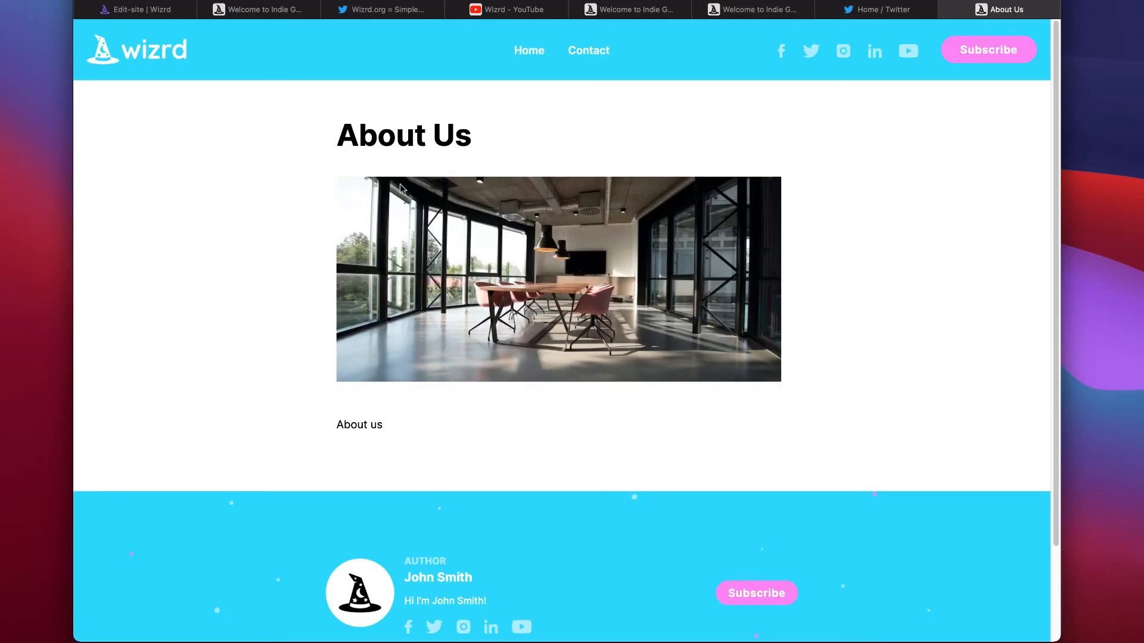
Return to the site editor and add the recent About Us page to the site menu
left_click(150, 10)
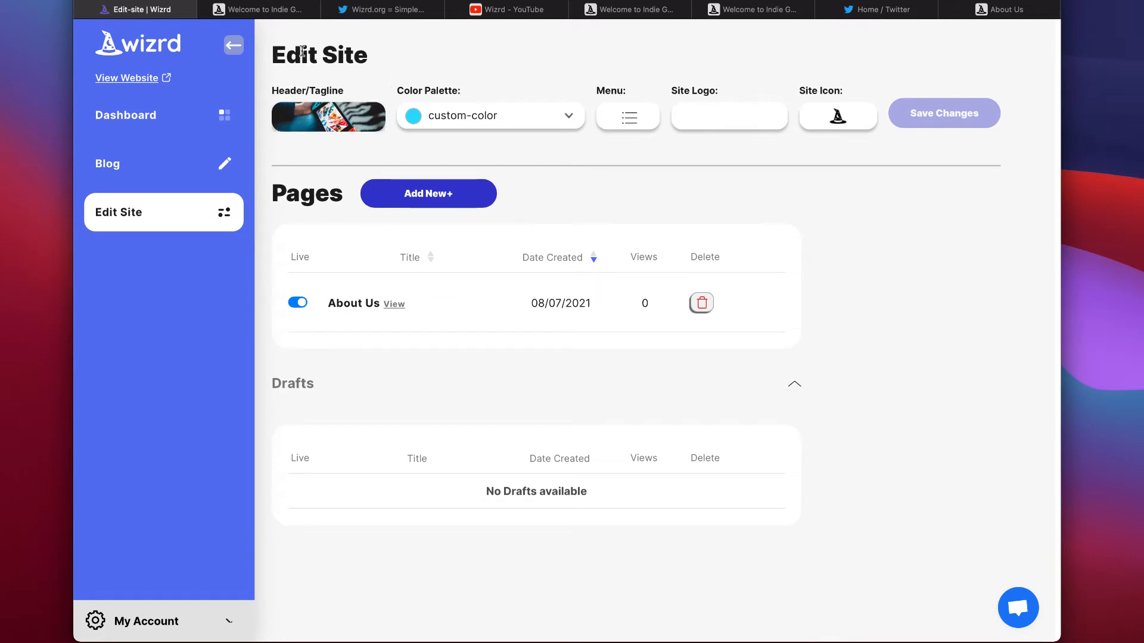
left_click(641, 122)
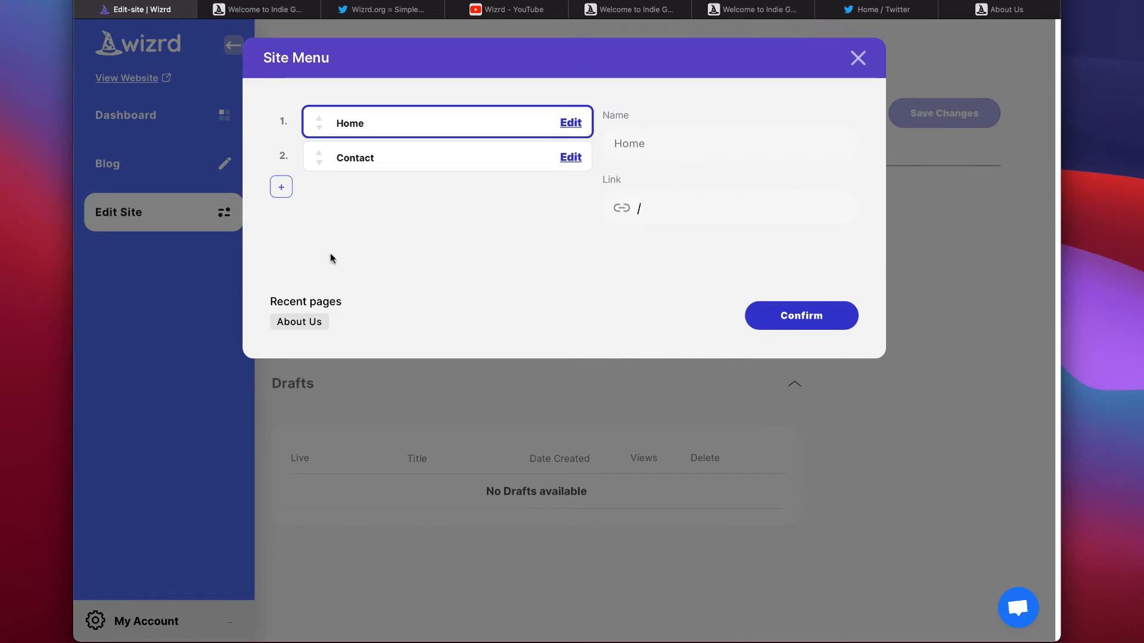
left_click(311, 321)
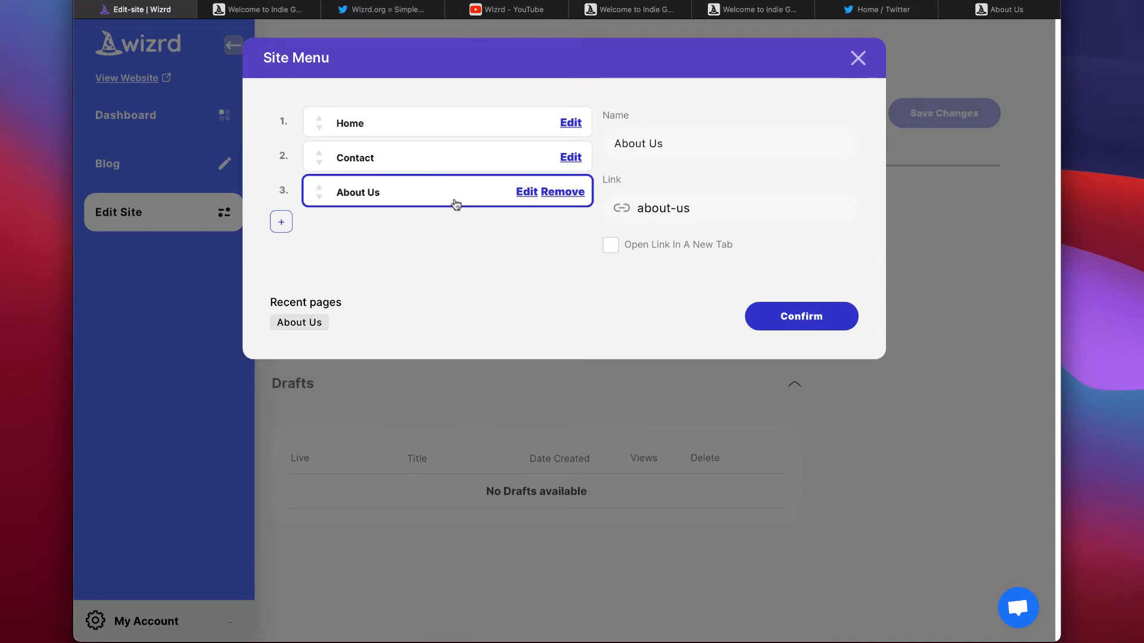
Add a custom menu item named "Services", look at its link suggestions and remove the item again
left_click(280, 221)
left_click(749, 142)
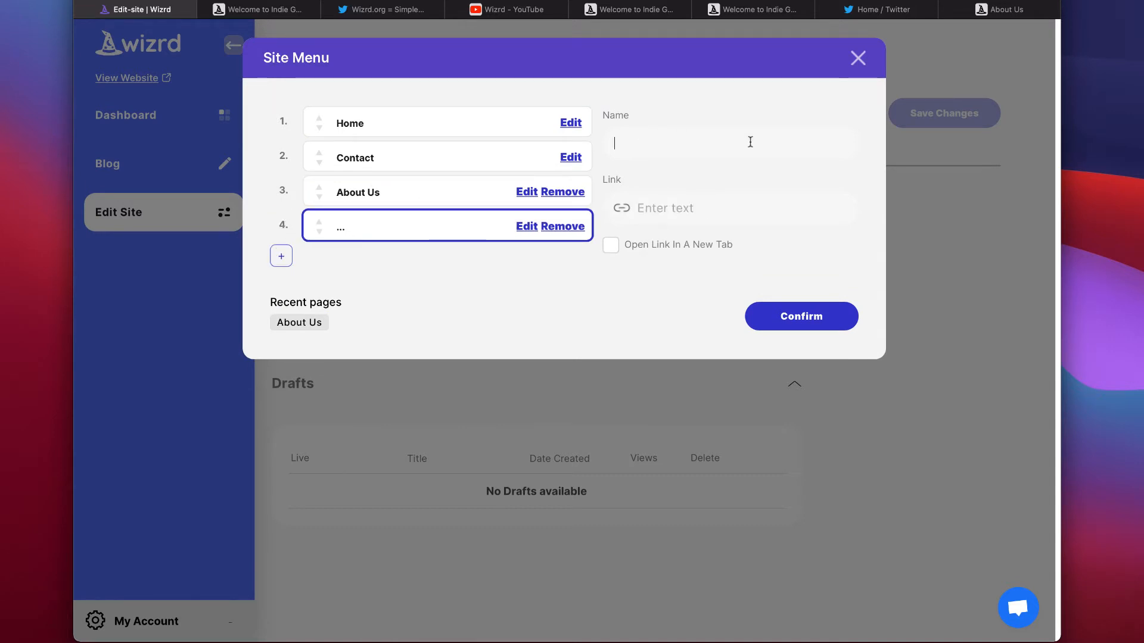
type("Services")
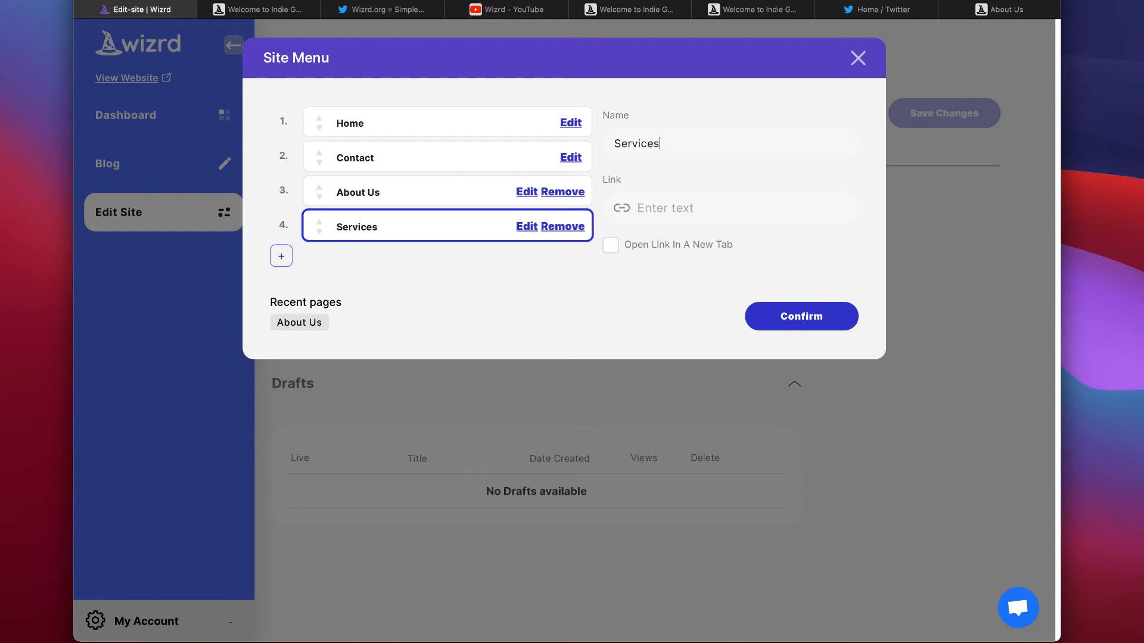
left_click(667, 202)
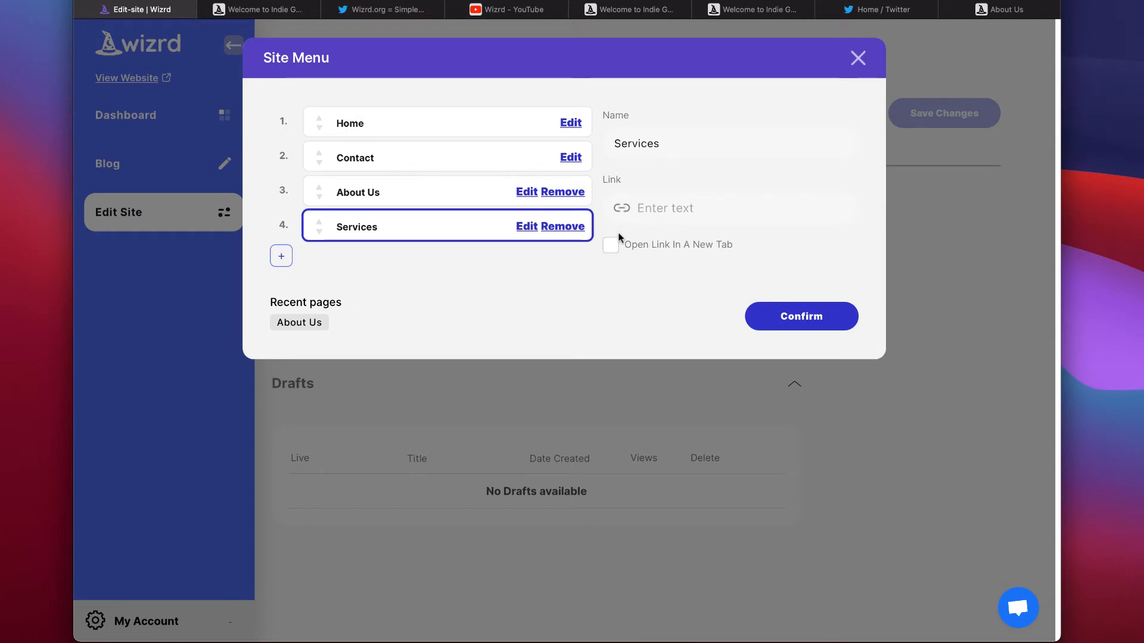
left_click(688, 208)
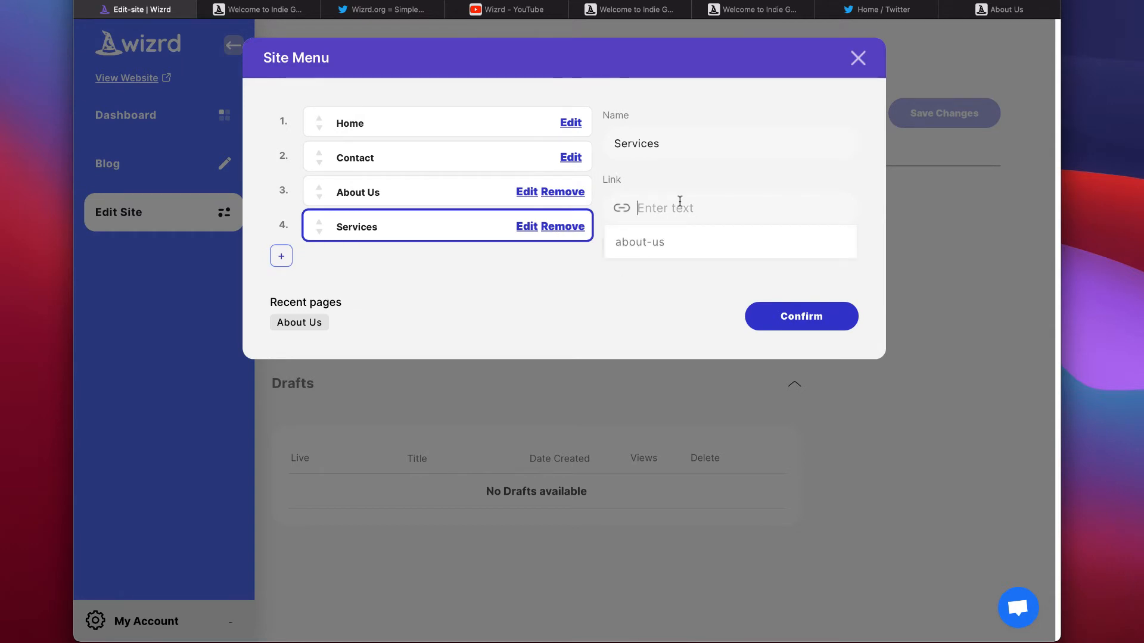
left_click(561, 227)
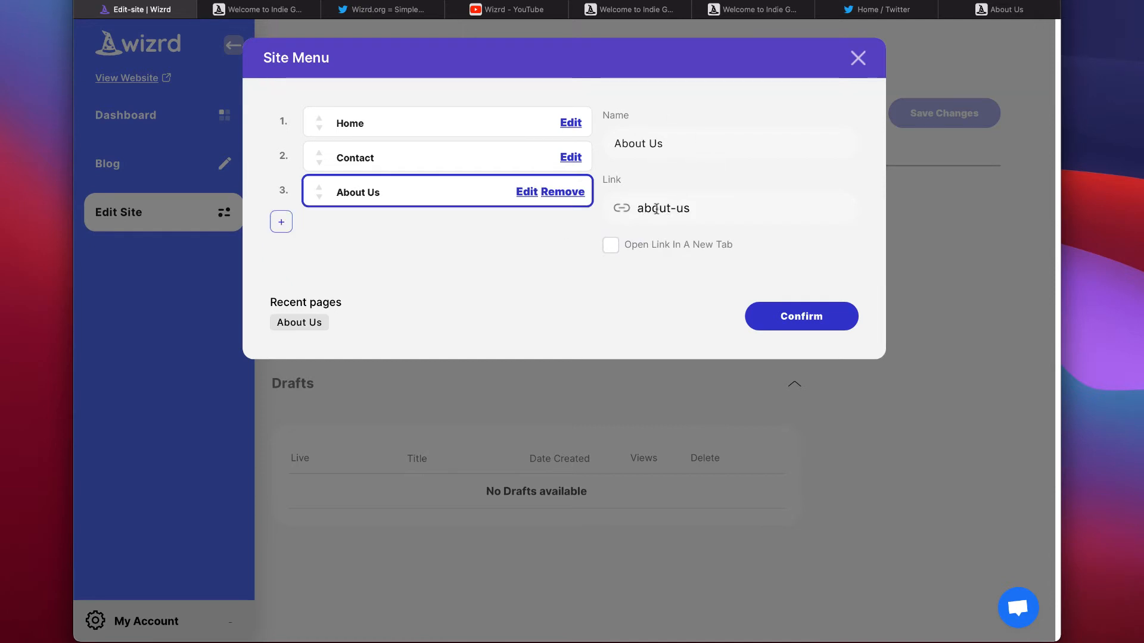
Confirm the site menu with the About Us item and save the site changes
left_click(611, 244)
left_click(612, 249)
left_click(803, 315)
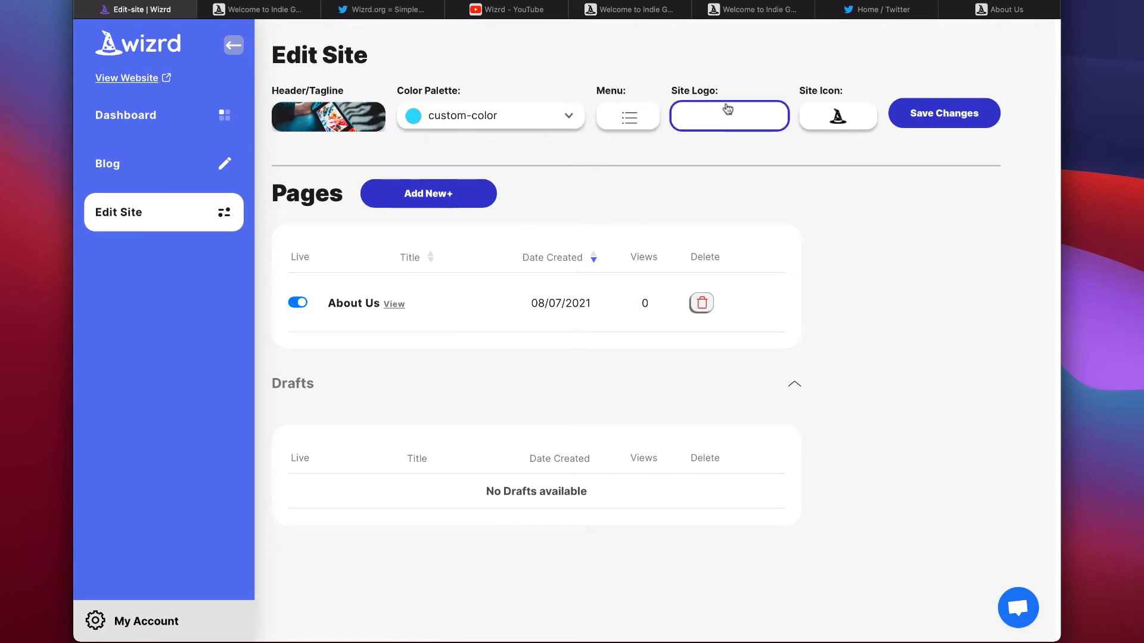
left_click(956, 119)
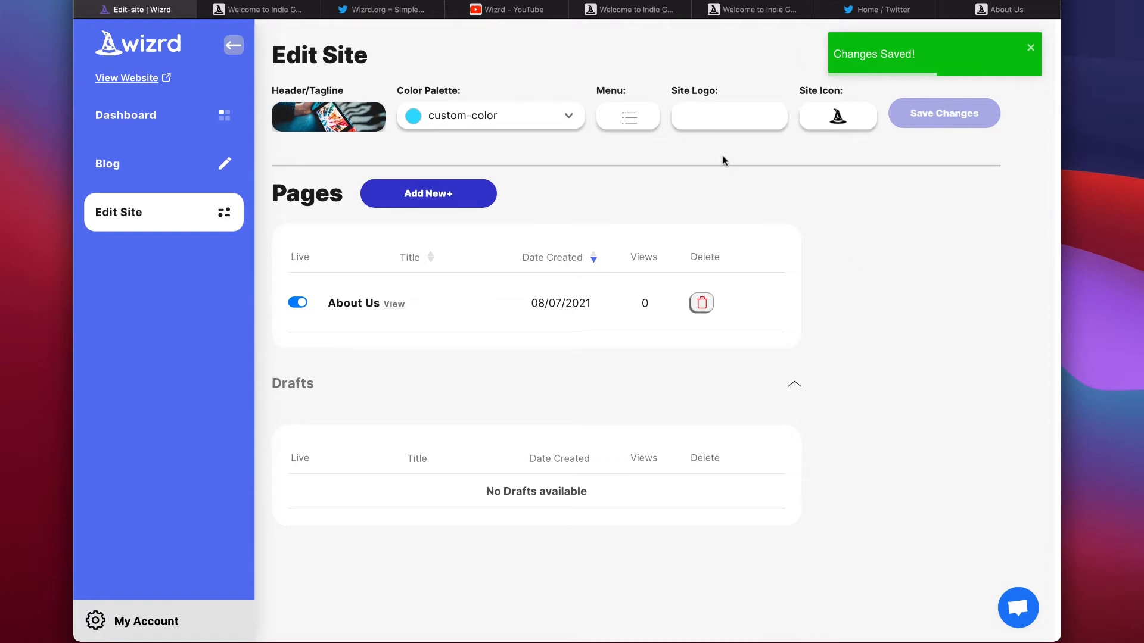
View the live website and follow its About Us navigation link to review the page
left_click(147, 83)
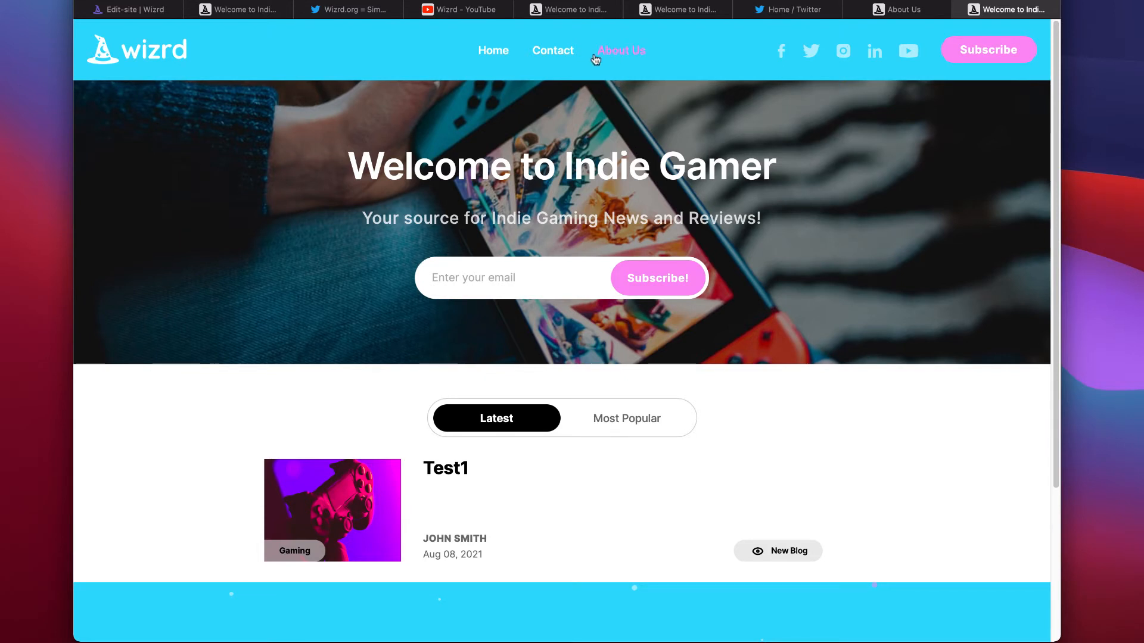
left_click(630, 52)
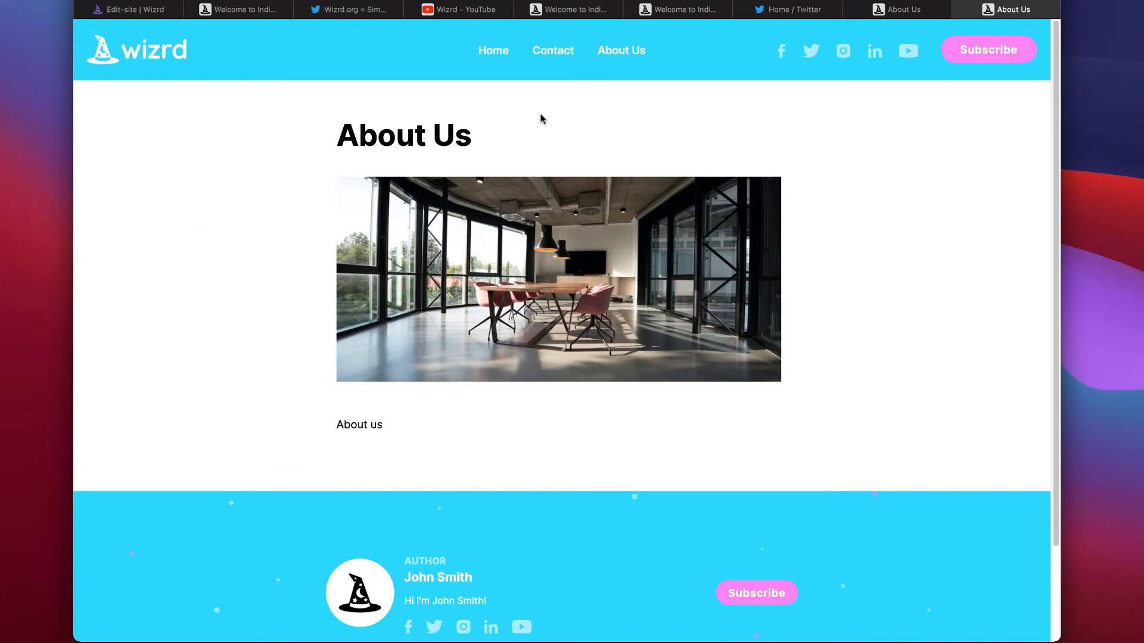
scroll(652, 256, "down", 3)
scroll(380, 162, "up", 3)
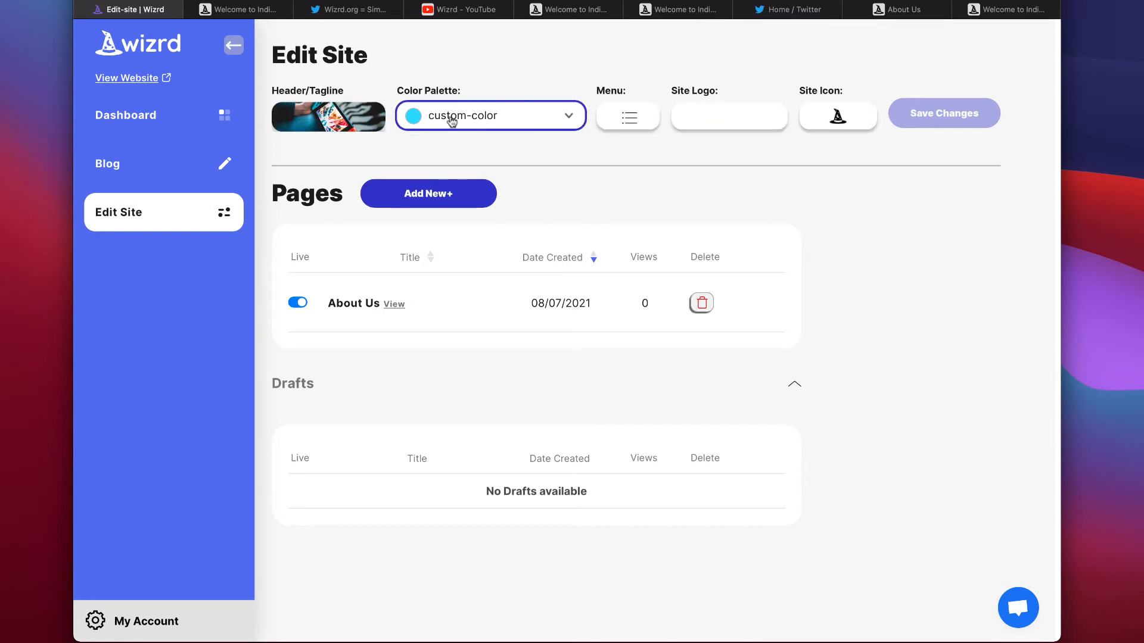
Change the site header's heading to "Welcome to Indie Gamer!"
left_click(346, 126)
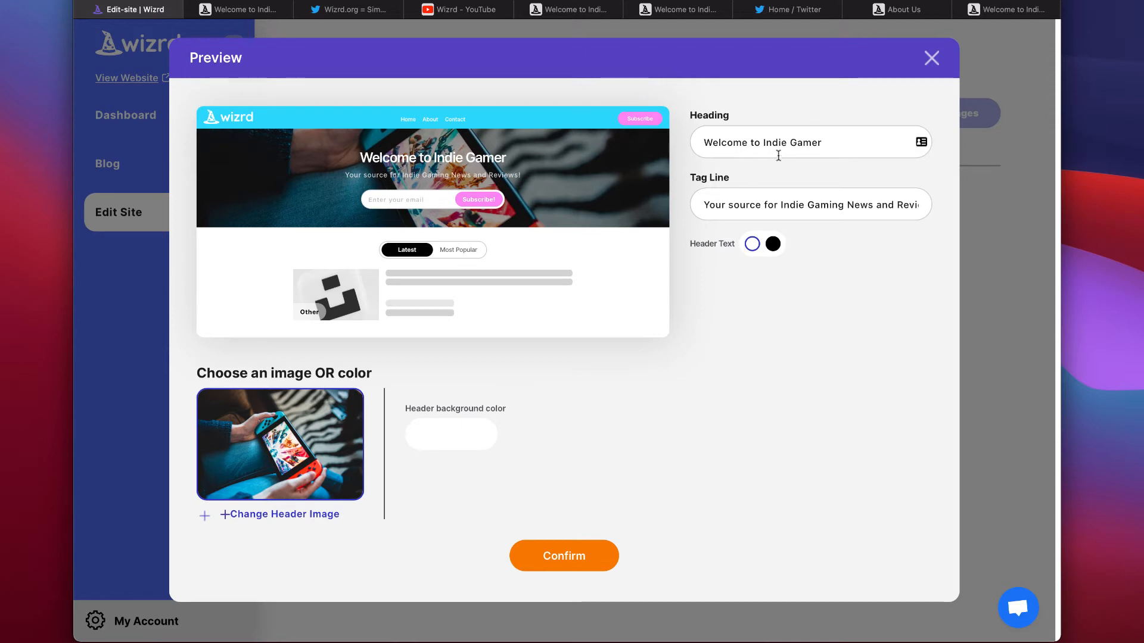
left_click(705, 143)
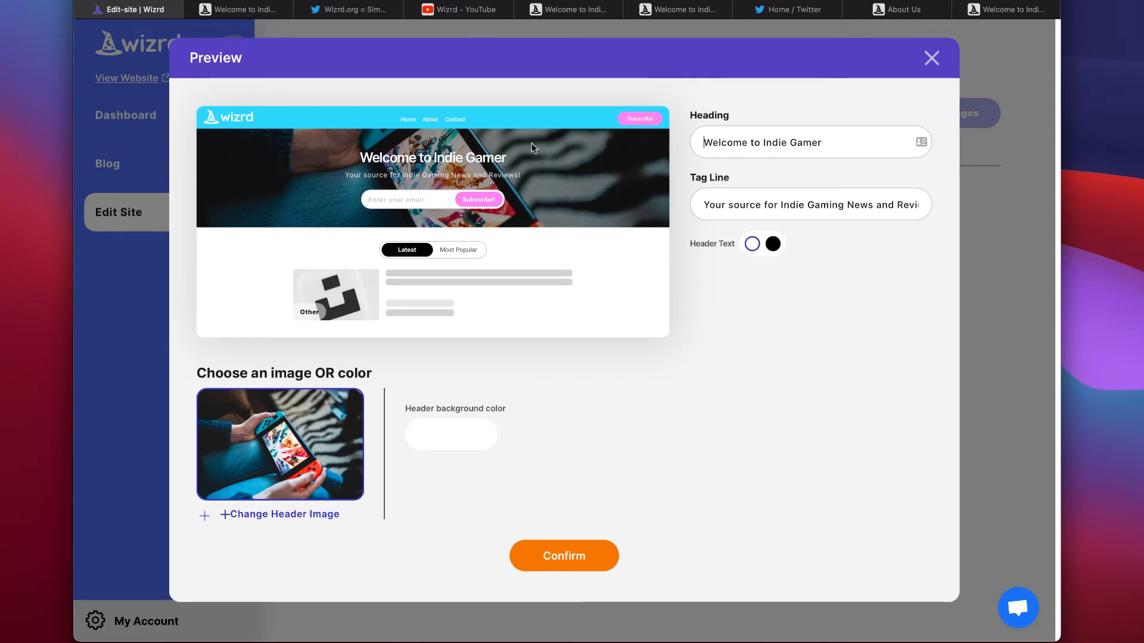
left_click(862, 144)
type("!")
left_click(690, 179)
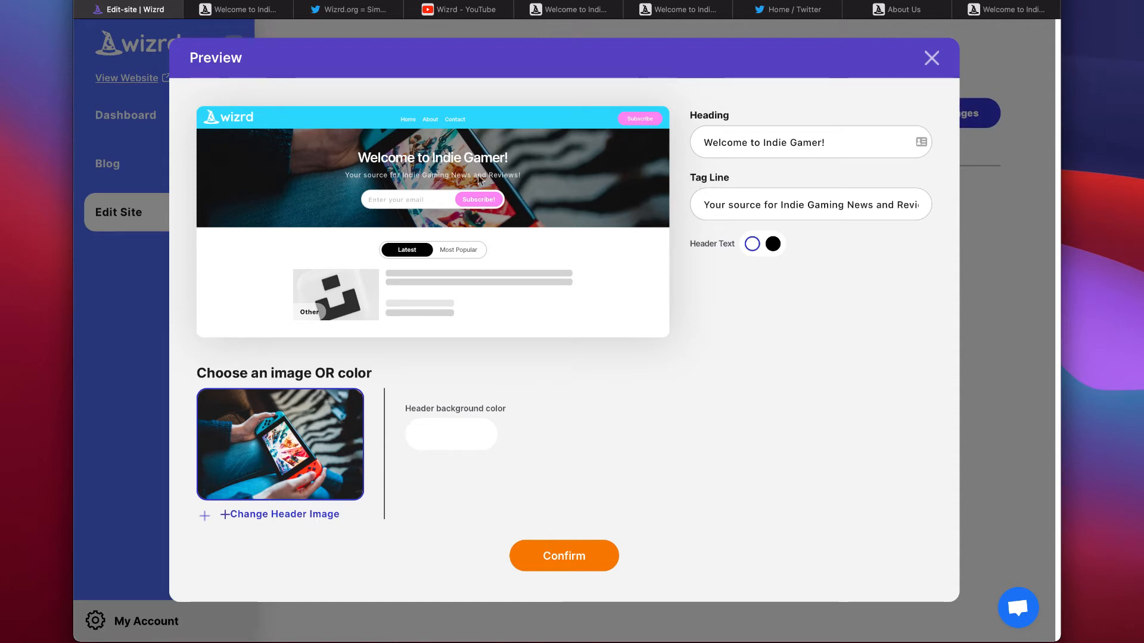
Try black header text in the header preview and switch back to white
left_click(773, 246)
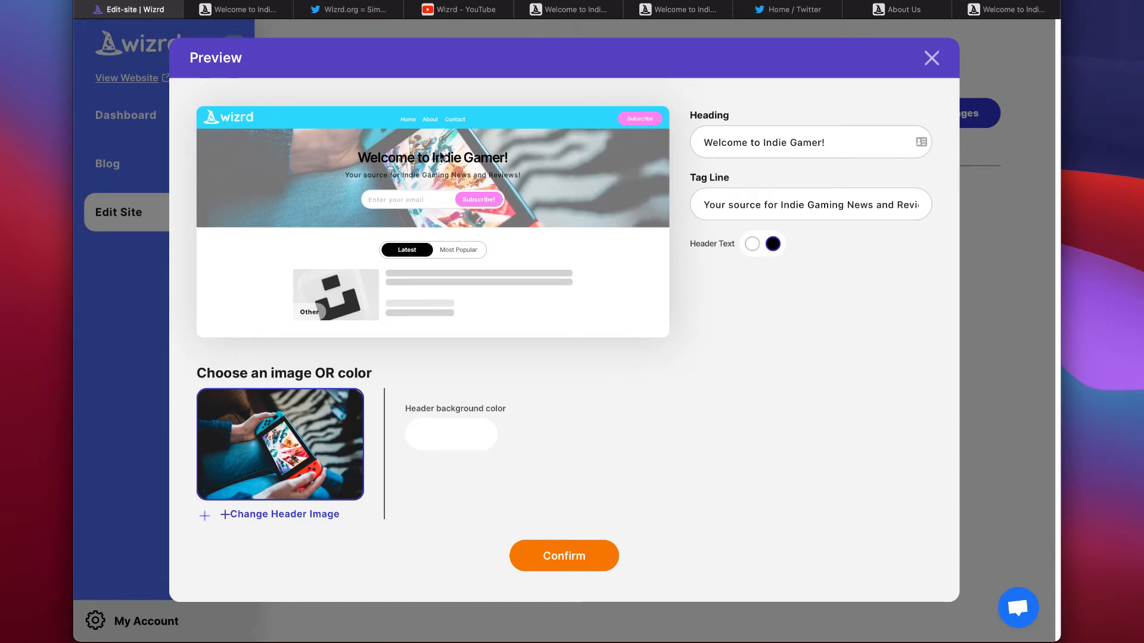
left_click(752, 245)
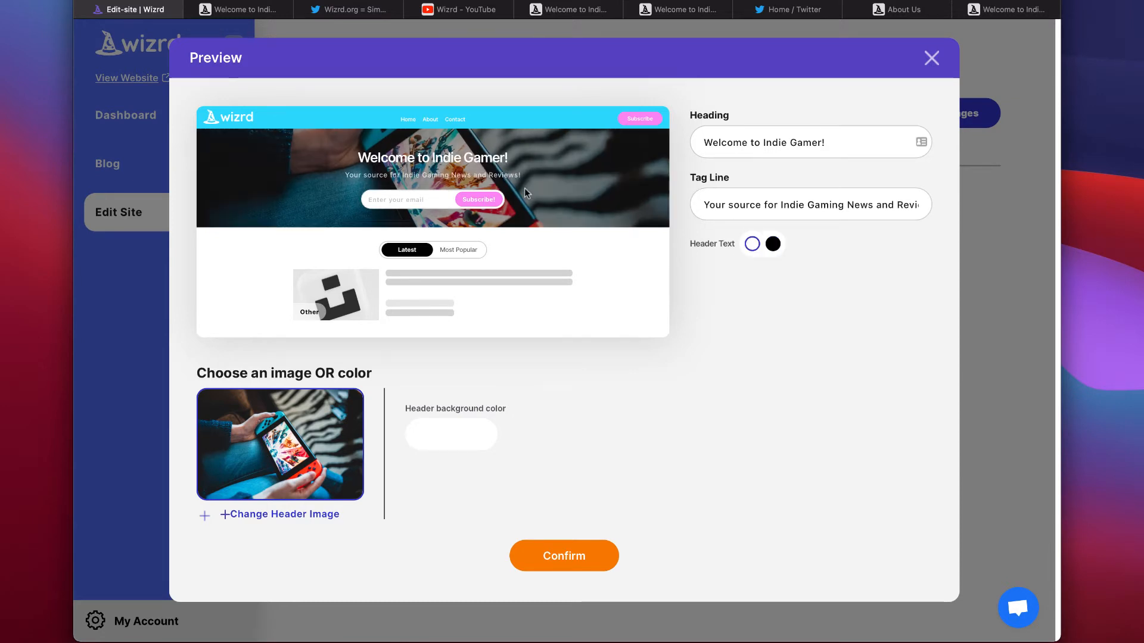
left_click(773, 244)
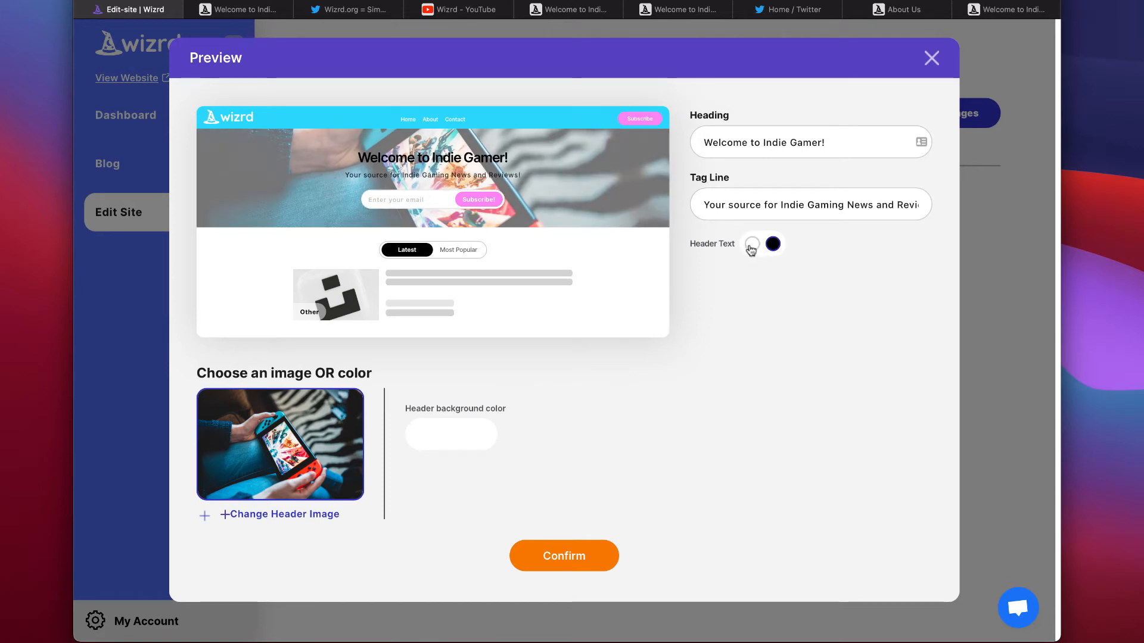
left_click(751, 245)
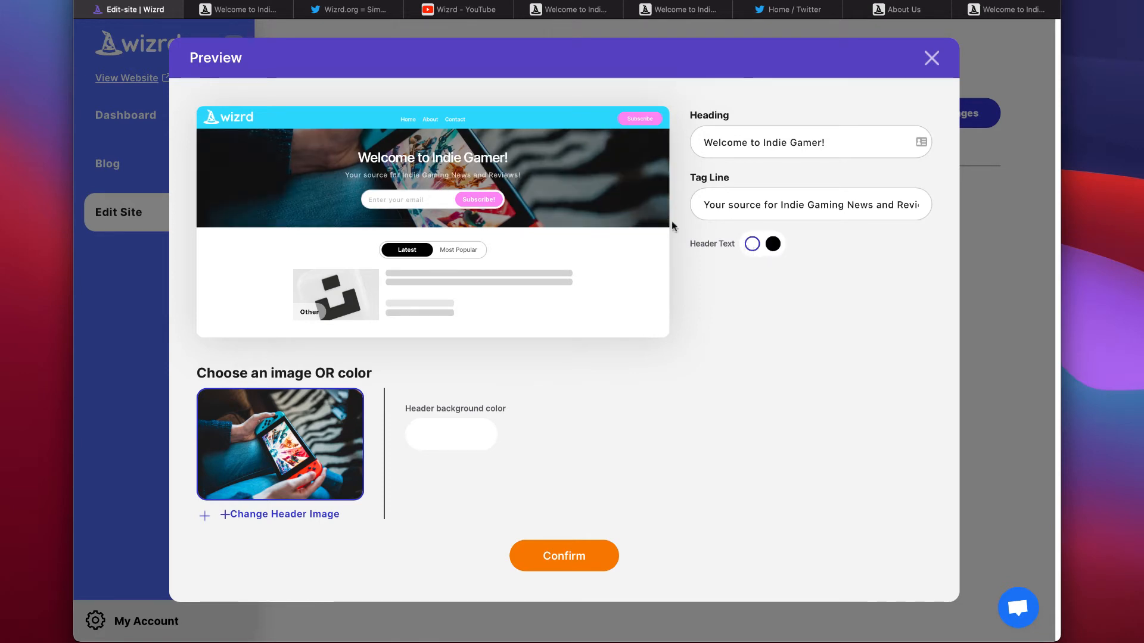
Replace the header image with the "Do Something Great" neon sign picture from the image library
left_click(266, 462)
left_click(422, 186)
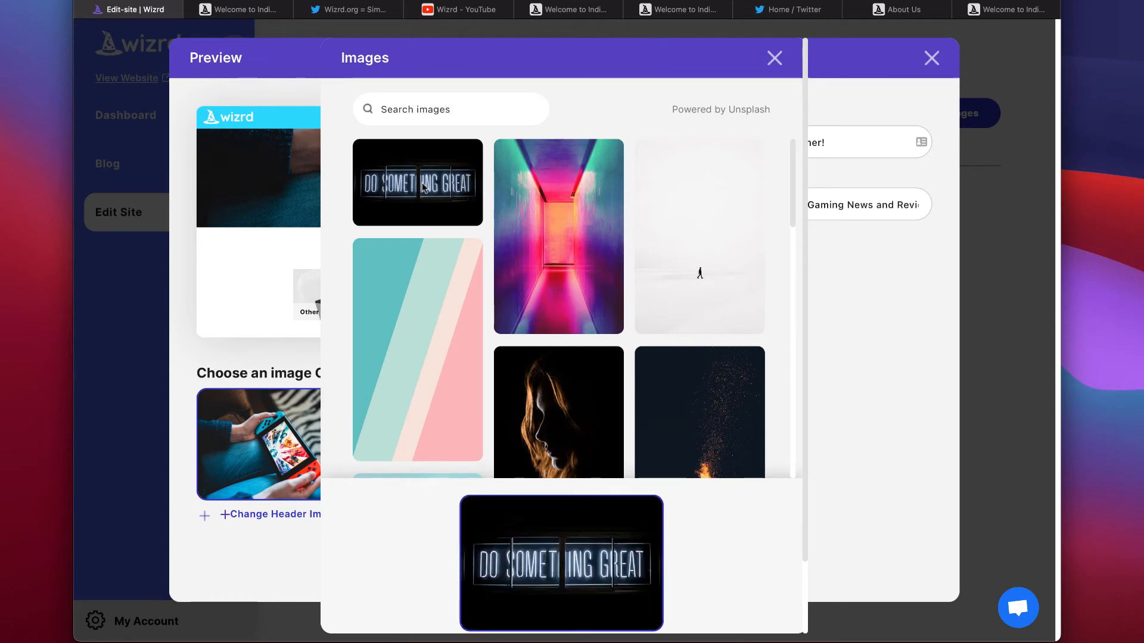
scroll(721, 508, "down", 2)
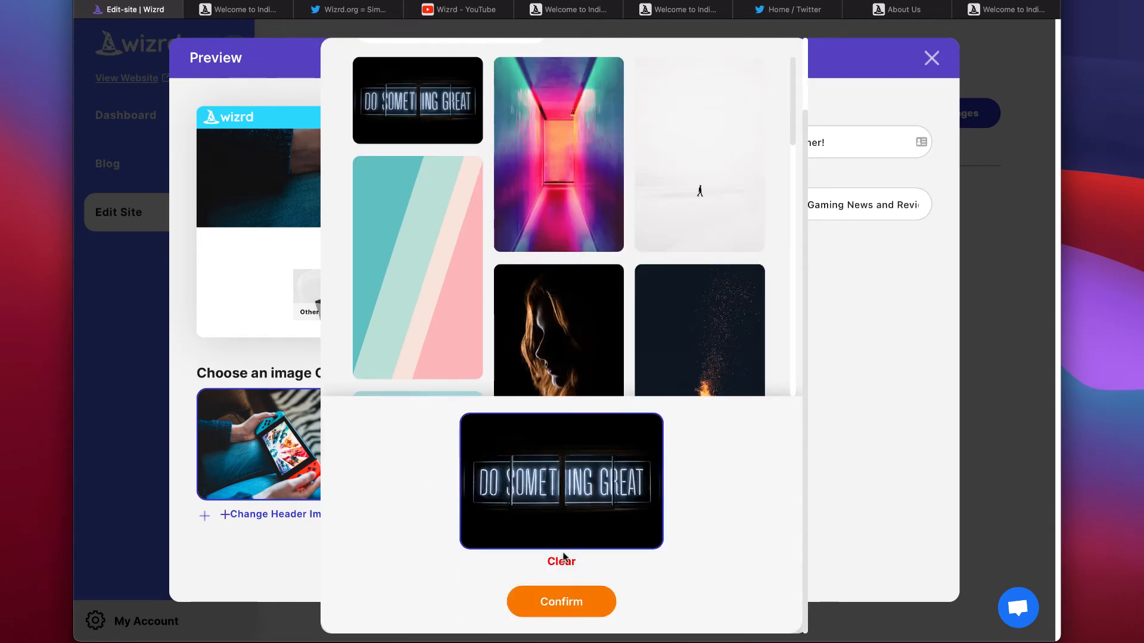
left_click(562, 600)
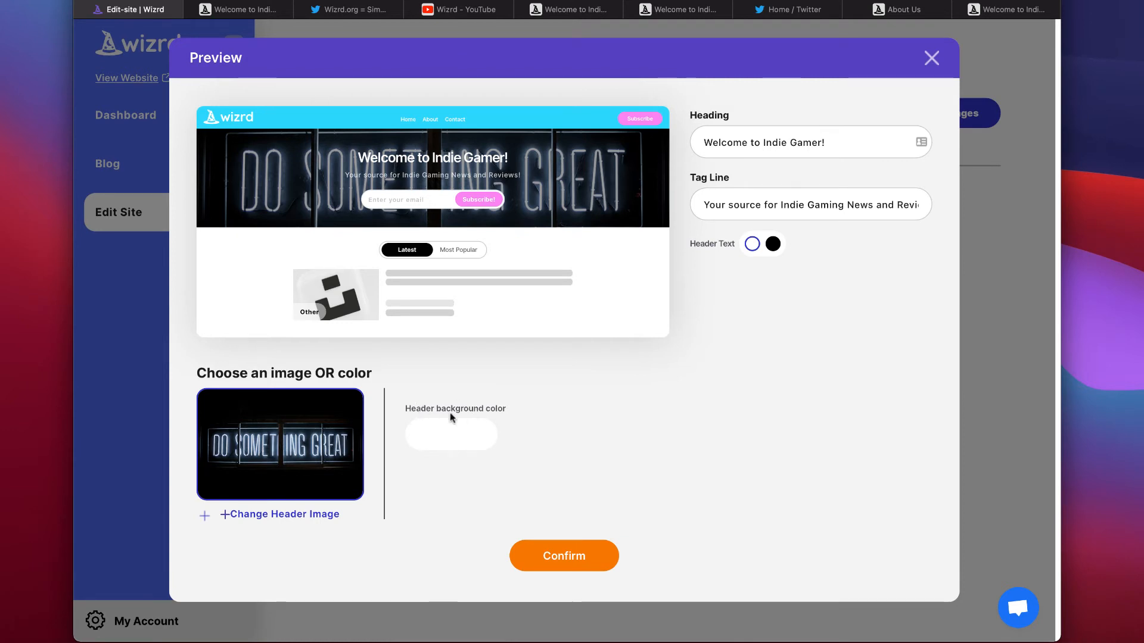
Give the header a solid blue background color, #4c50d3, instead of an image and confirm the header changes
left_click(457, 435)
left_click(595, 429)
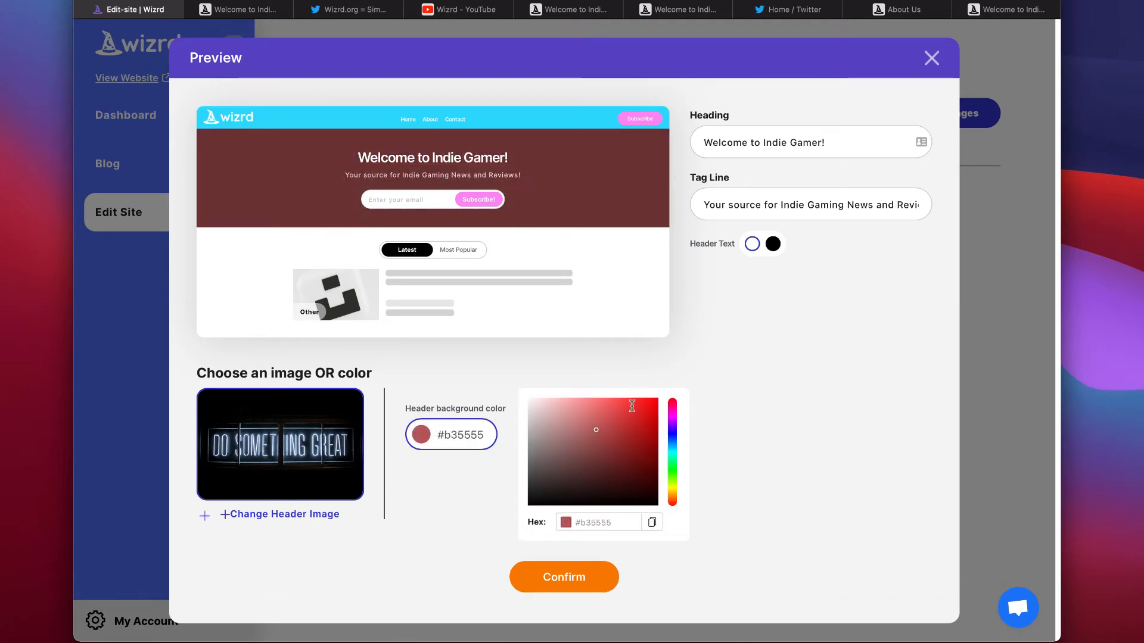
left_click_drag(632, 406, 552, 403)
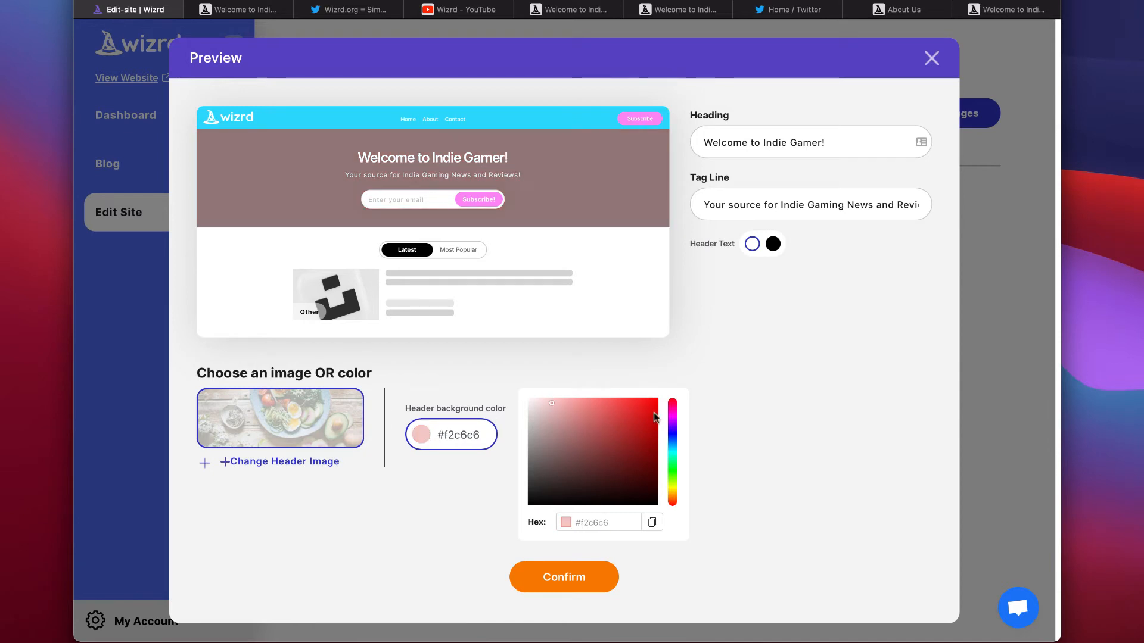
left_click_drag(672, 418, 610, 416)
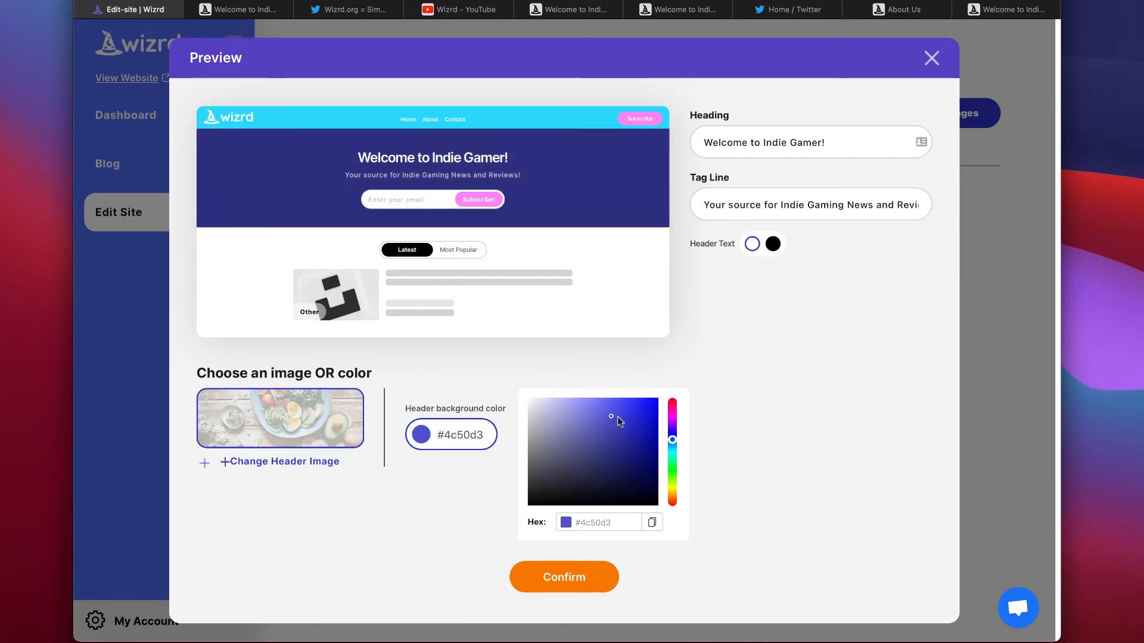
left_click(598, 578)
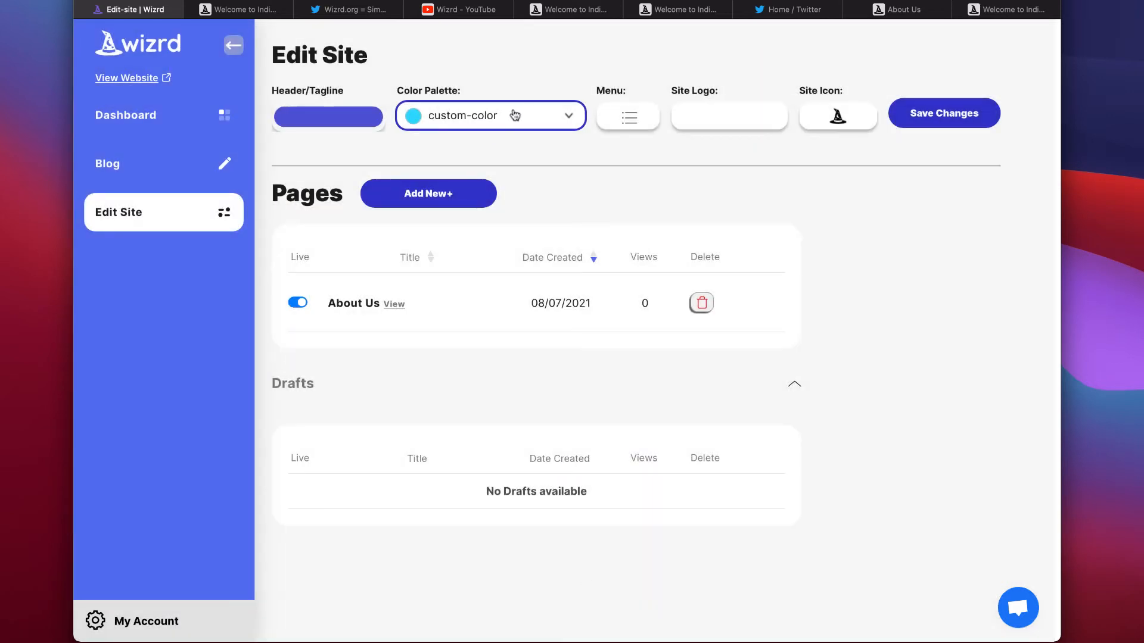
Try preset color palettes such as Editorial, Napa Red, Ultra Violet and Royal Blue, and return to the Customize palette
left_click(531, 113)
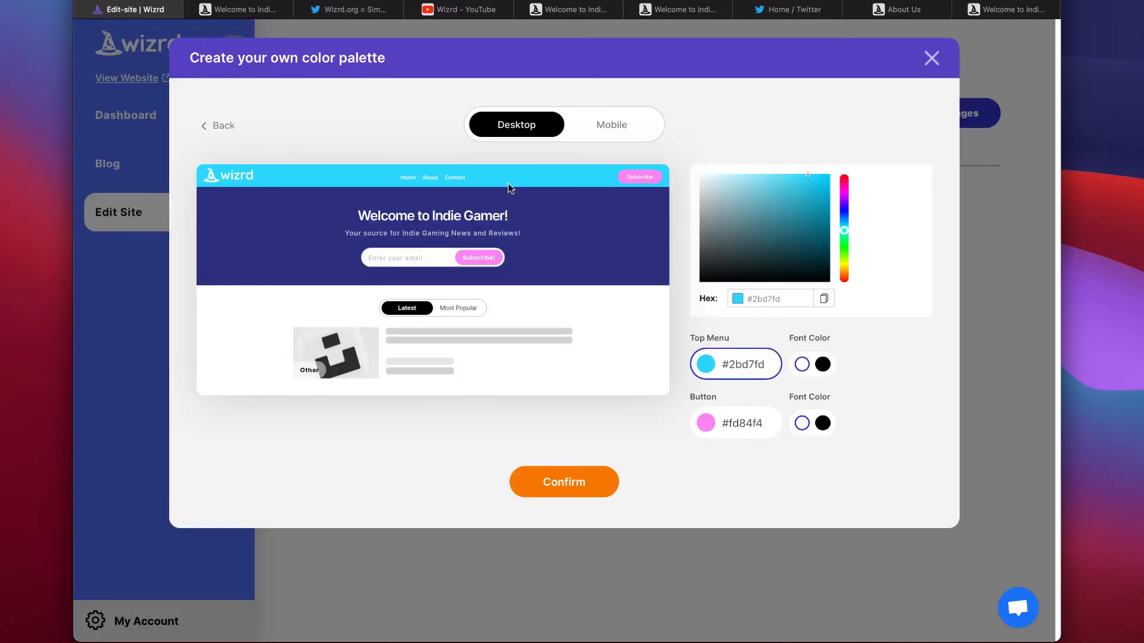
left_click(215, 127)
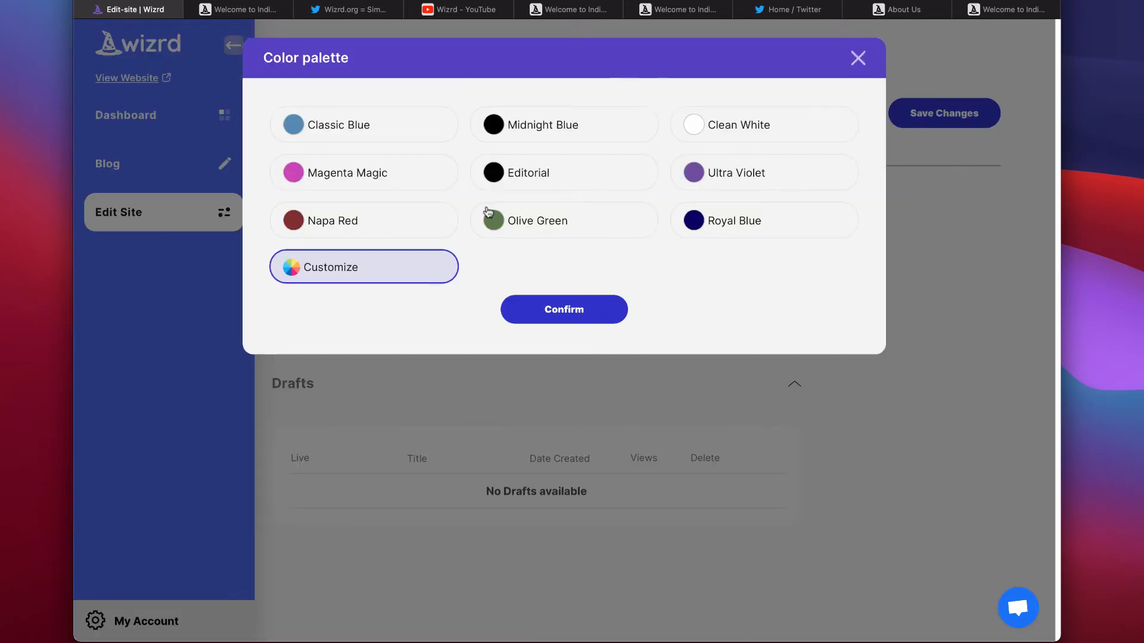
left_click(554, 179)
left_click(578, 236)
left_click(365, 173)
left_click(370, 223)
left_click(693, 177)
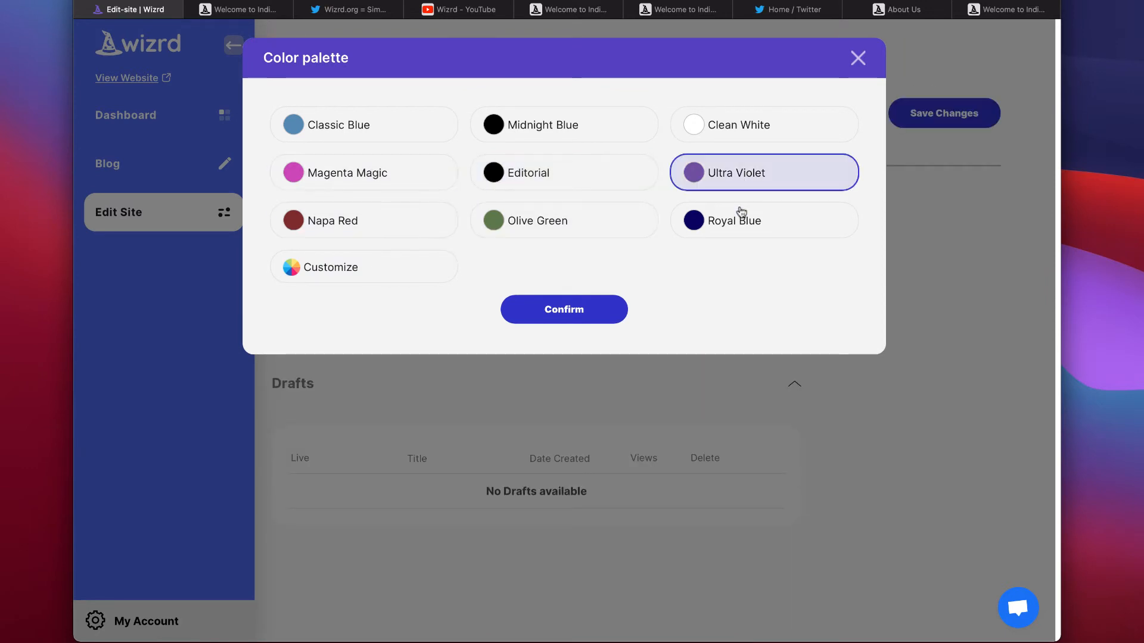
left_click(742, 216)
left_click(404, 269)
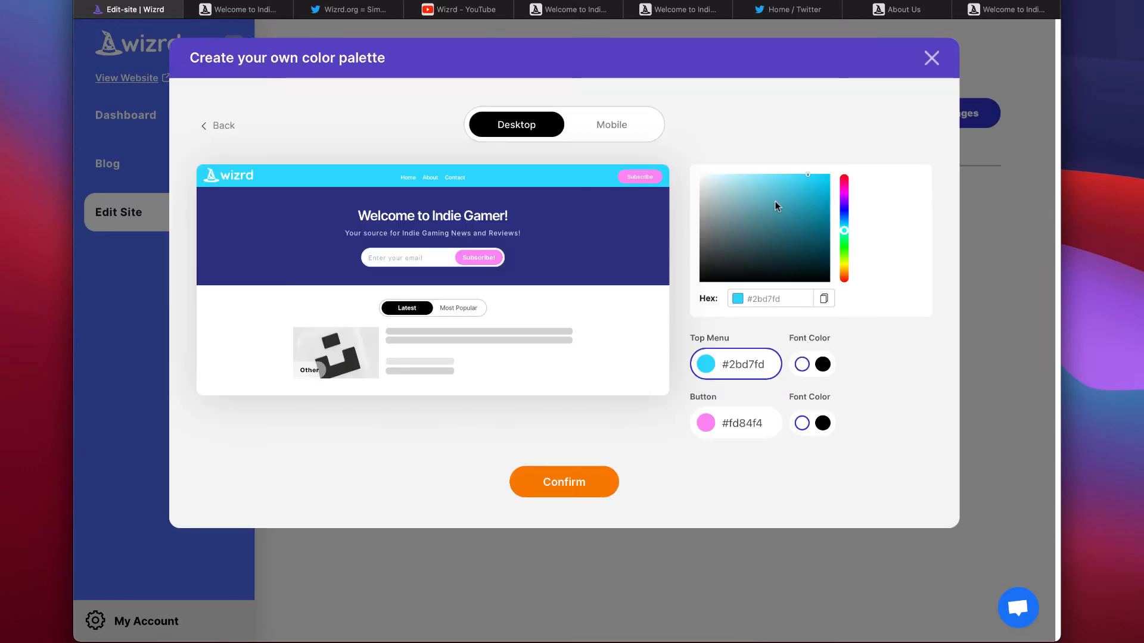
Set the custom palette's top menu color to black (#000000) with white text, and make the button font black
left_click_drag(776, 206, 822, 181)
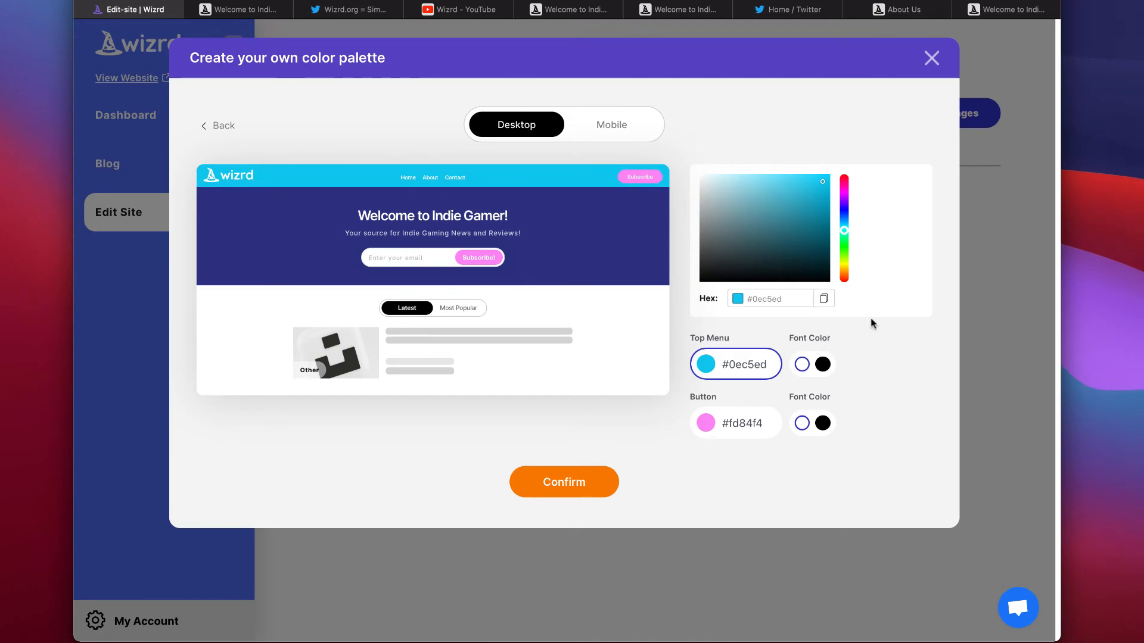
left_click(822, 364)
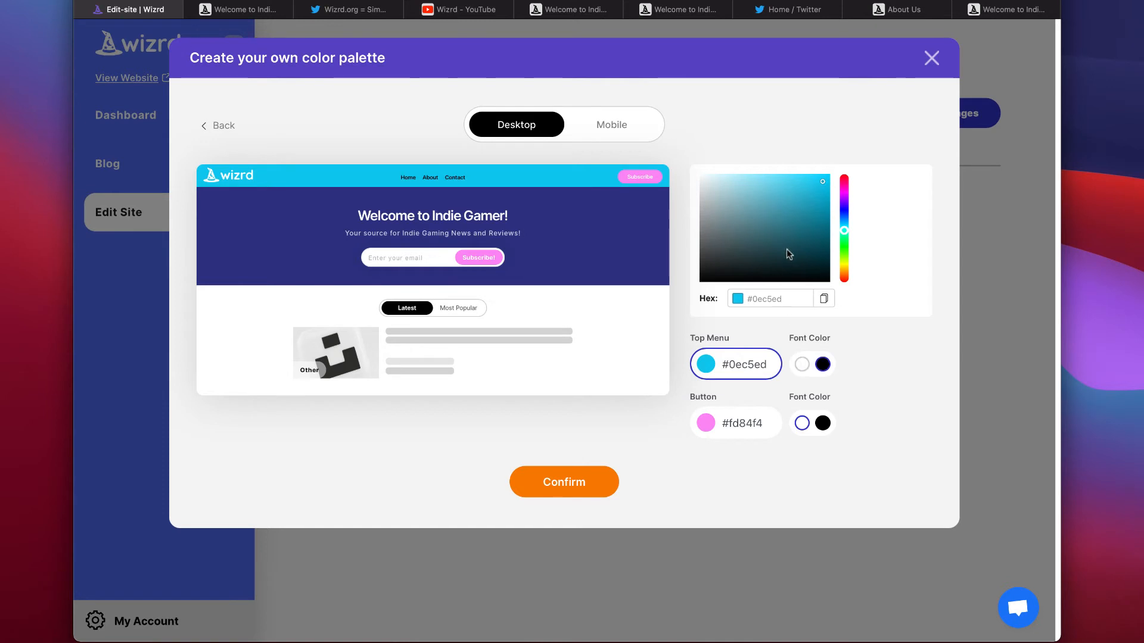
left_click(802, 364)
left_click_drag(782, 211, 749, 189)
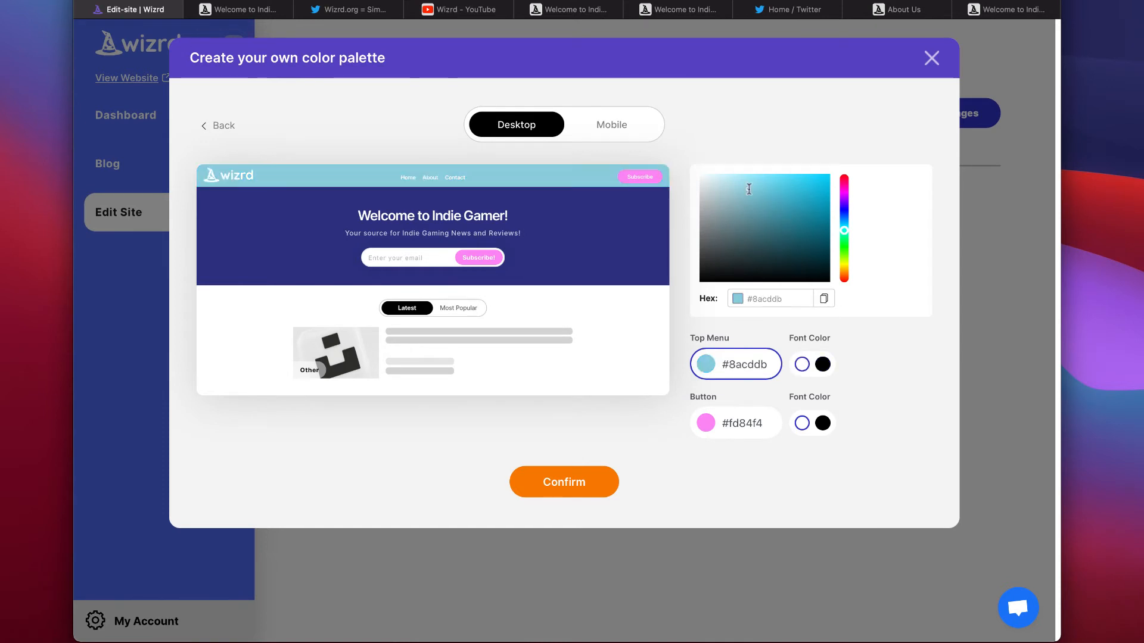
left_click(817, 197)
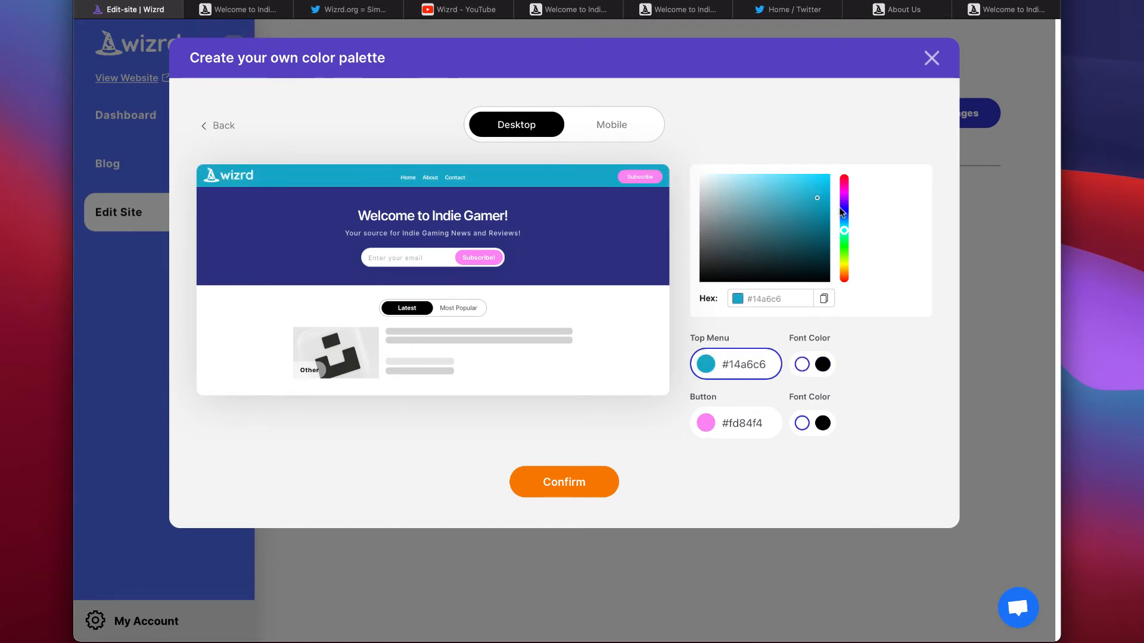
left_click_drag(825, 212, 822, 298)
left_click(494, 252)
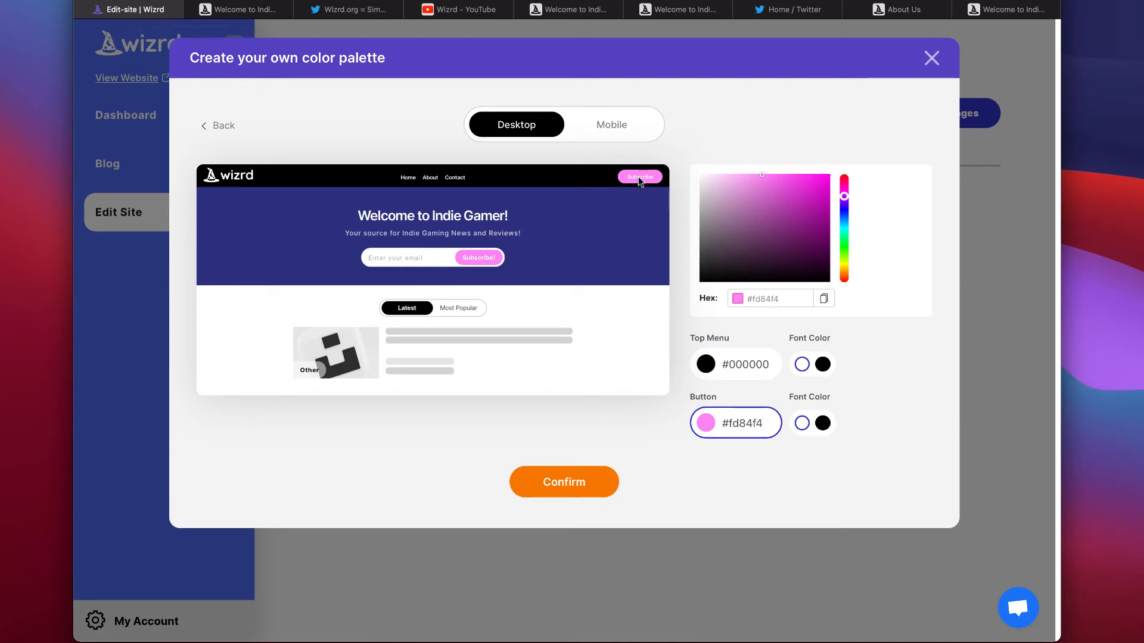
left_click(822, 423)
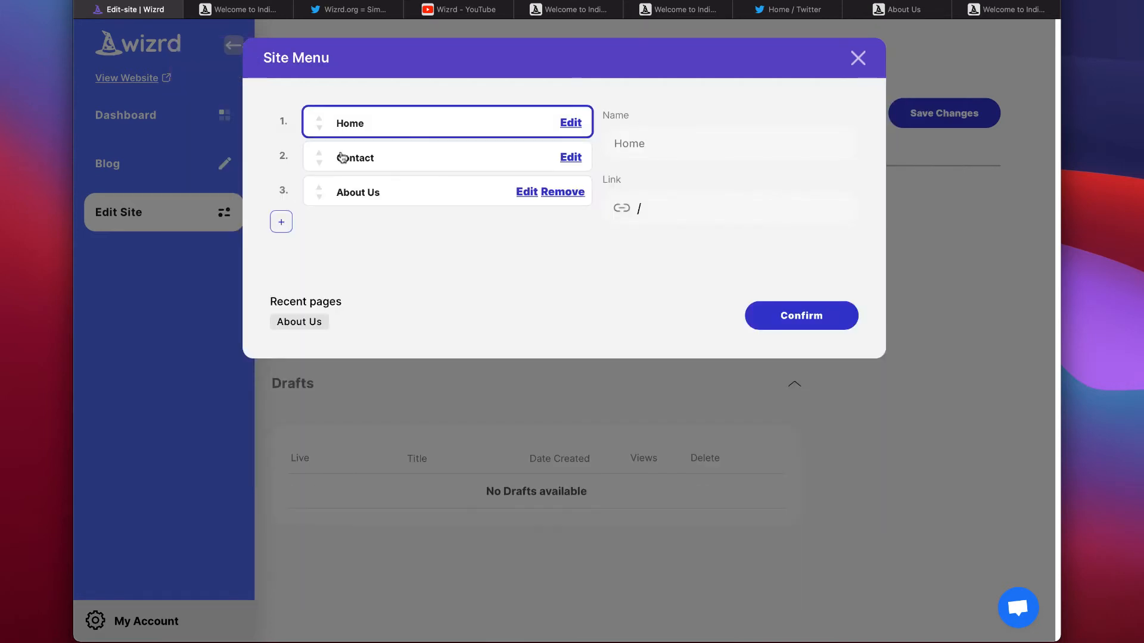
Move the About Us item above Contact in the site menu and close the menu editor
left_click_drag(317, 186, 314, 158)
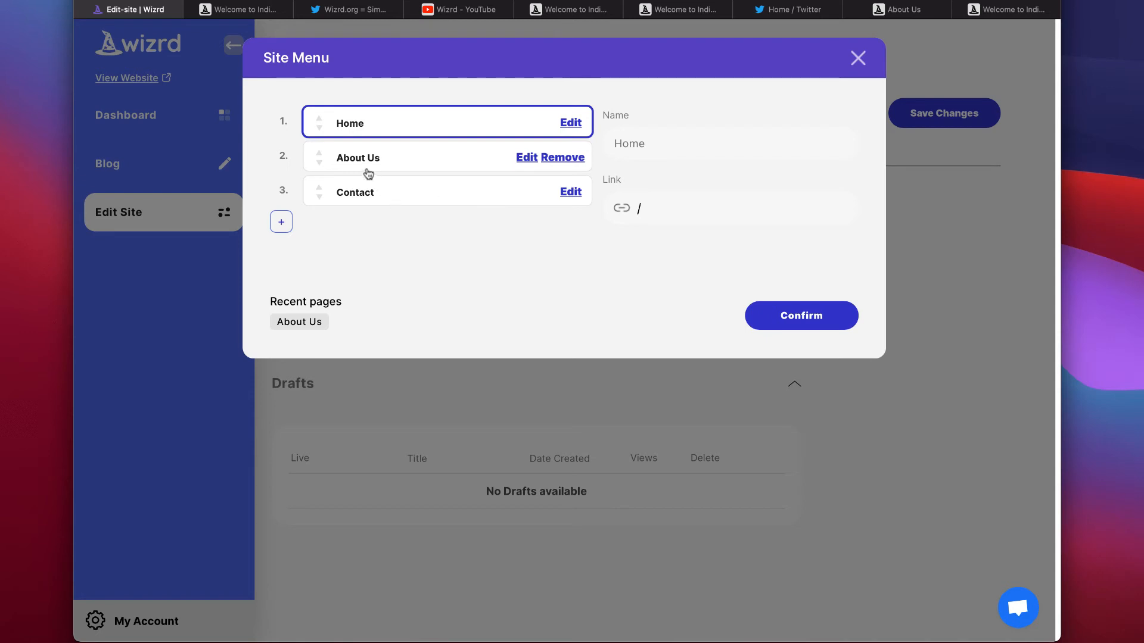
key("Escape")
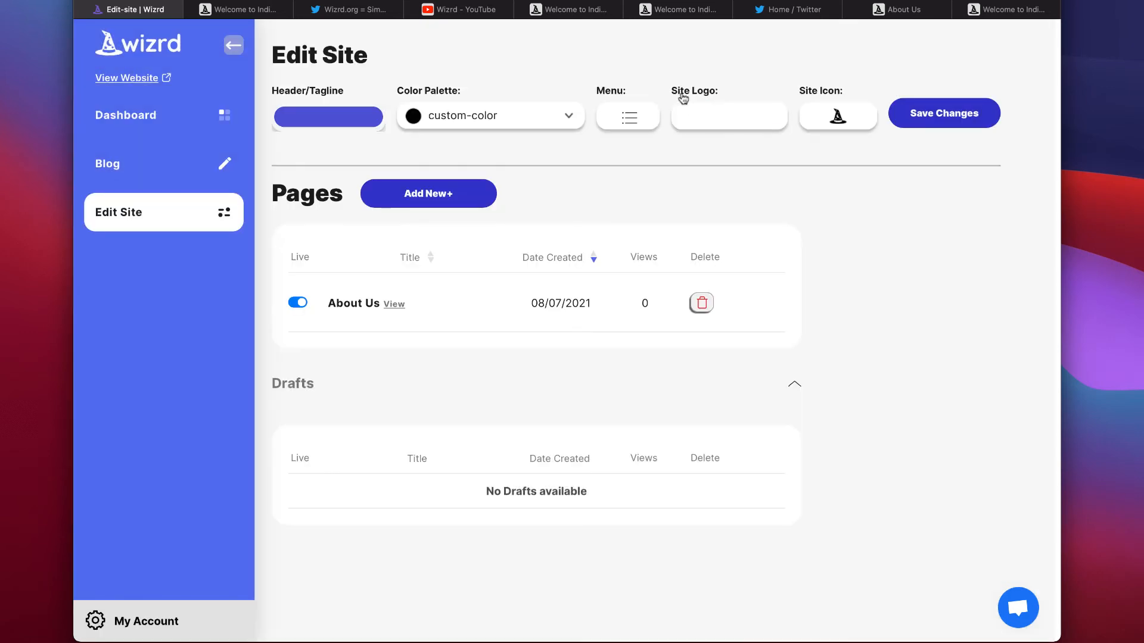
Try the black Wizrd logo as site logo, replace it with New Wizrd Text Logo White.png and confirm
left_click(706, 115)
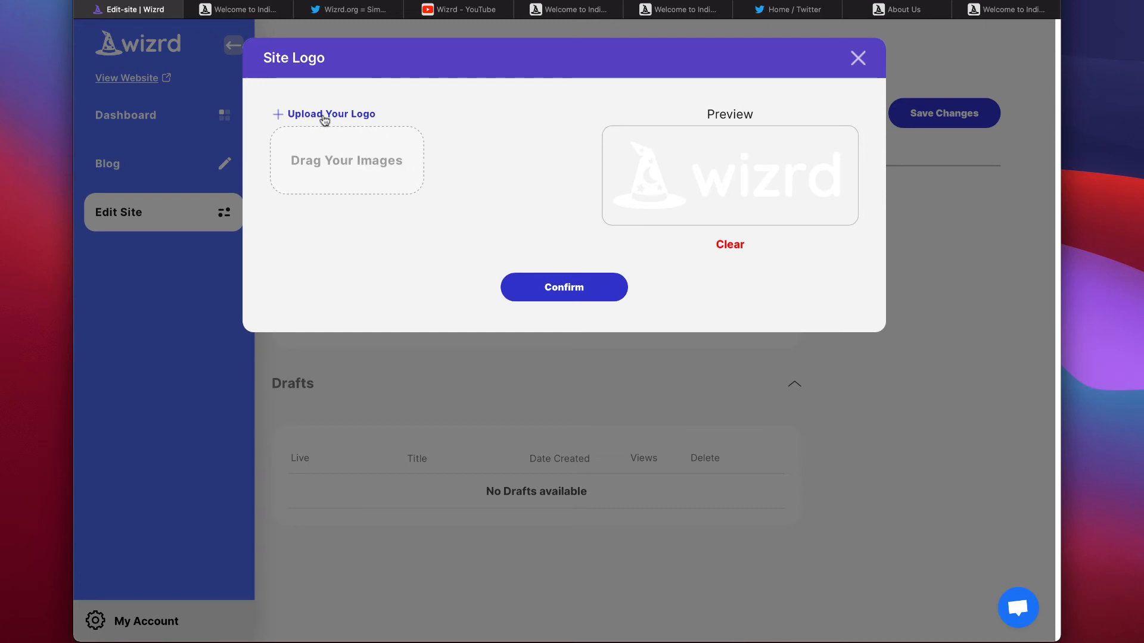
left_click_drag(461, 253, 352, 156)
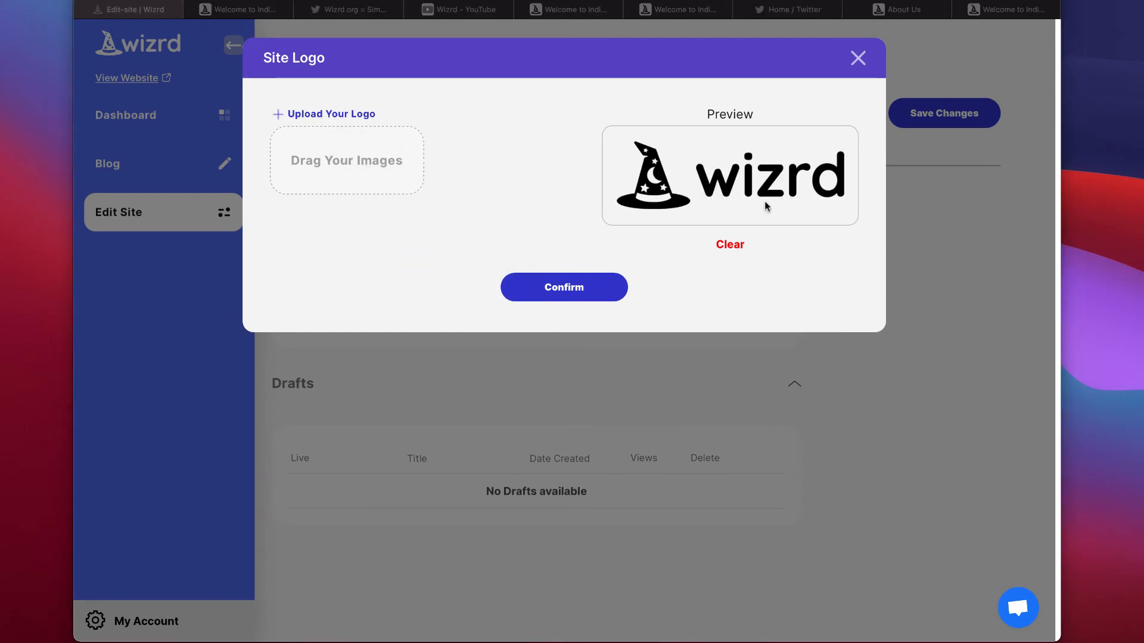
left_click(581, 183)
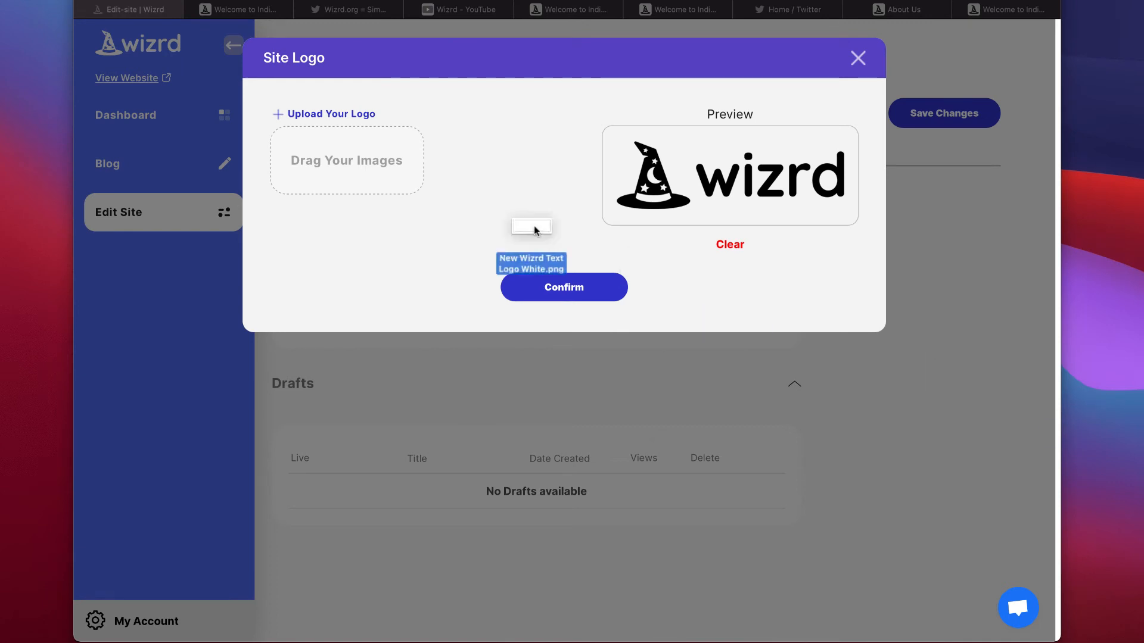
left_click_drag(556, 239, 405, 158)
left_click(579, 292)
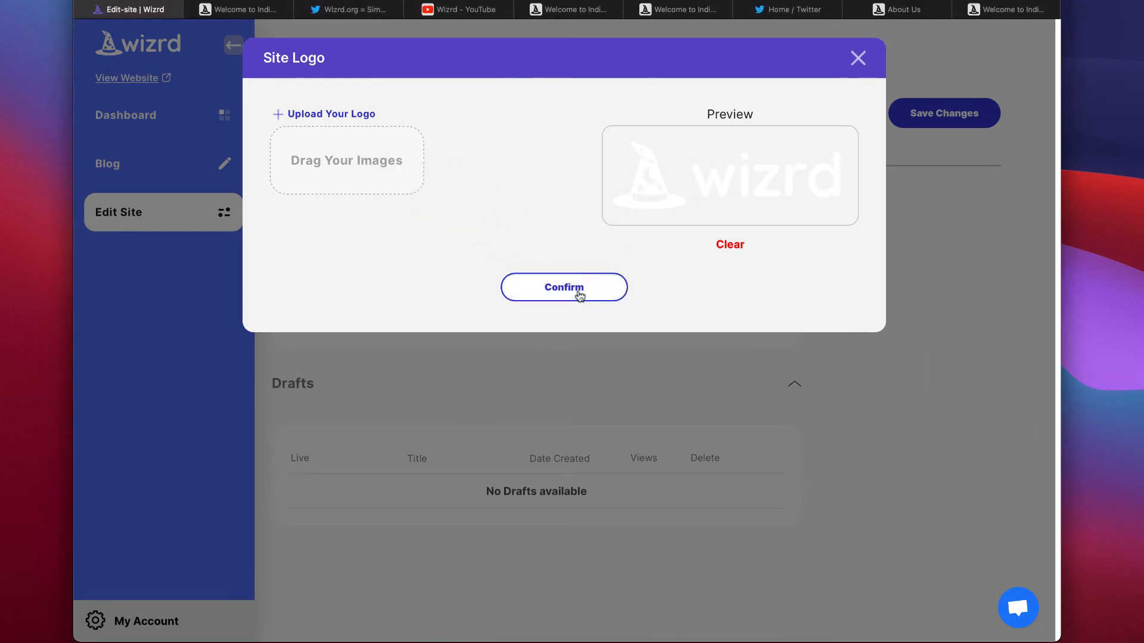
Confirm the existing site icon and save the site changes on leaving the Edit Site page
left_click(837, 118)
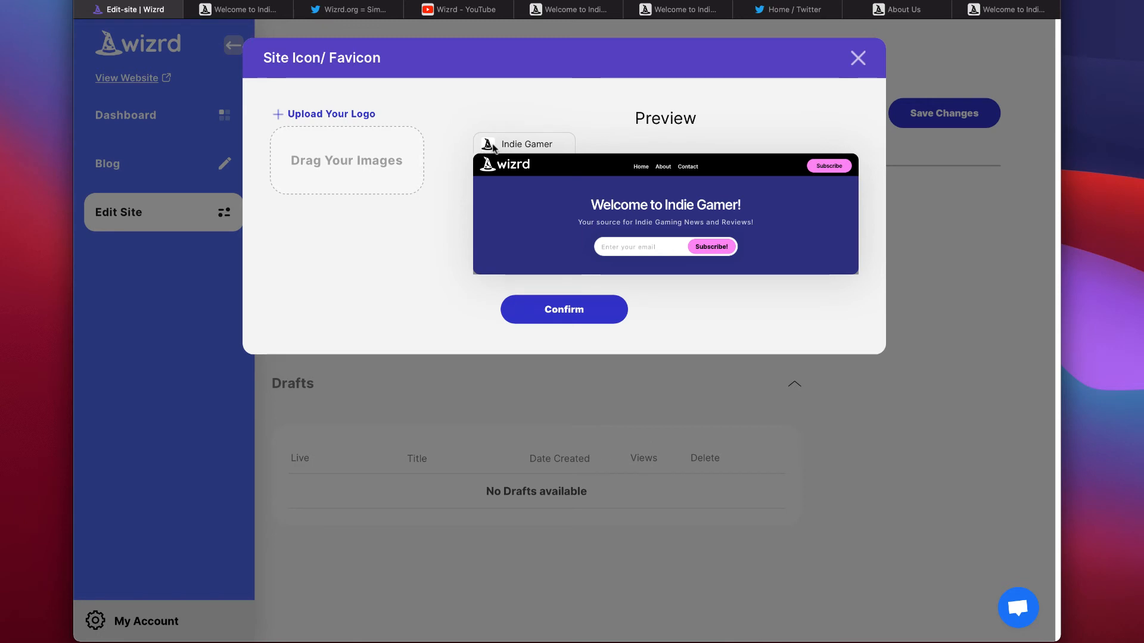
left_click(584, 312)
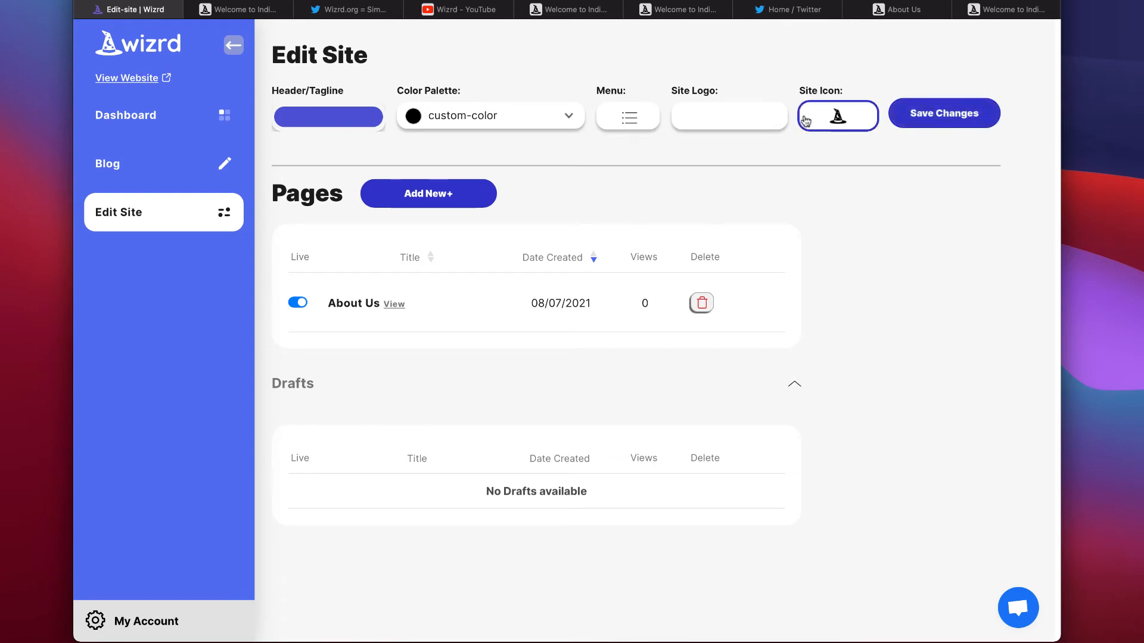
left_click(146, 114)
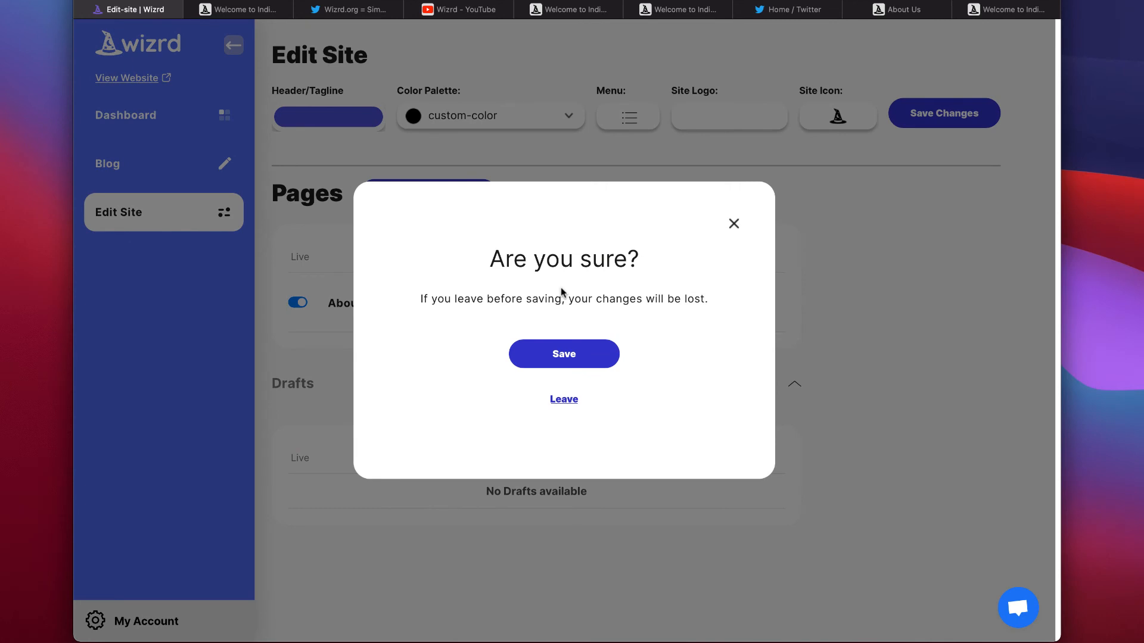
left_click(560, 357)
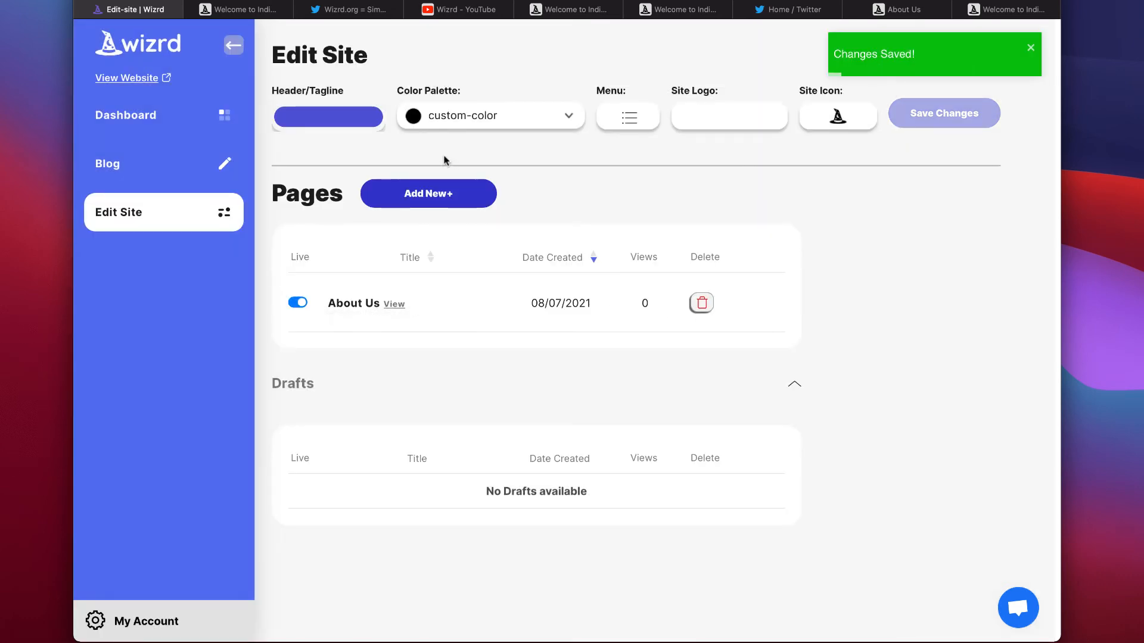
View the live website to review its header, menu and button colors, and return to the Wizrd admin page
left_click(135, 77)
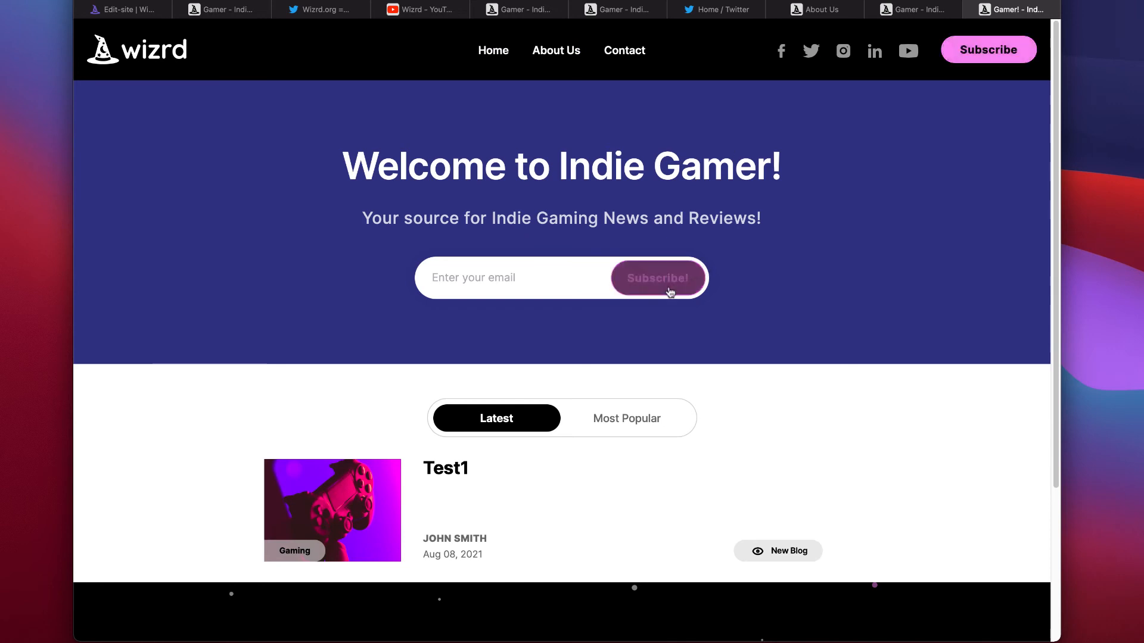
key("super+1")
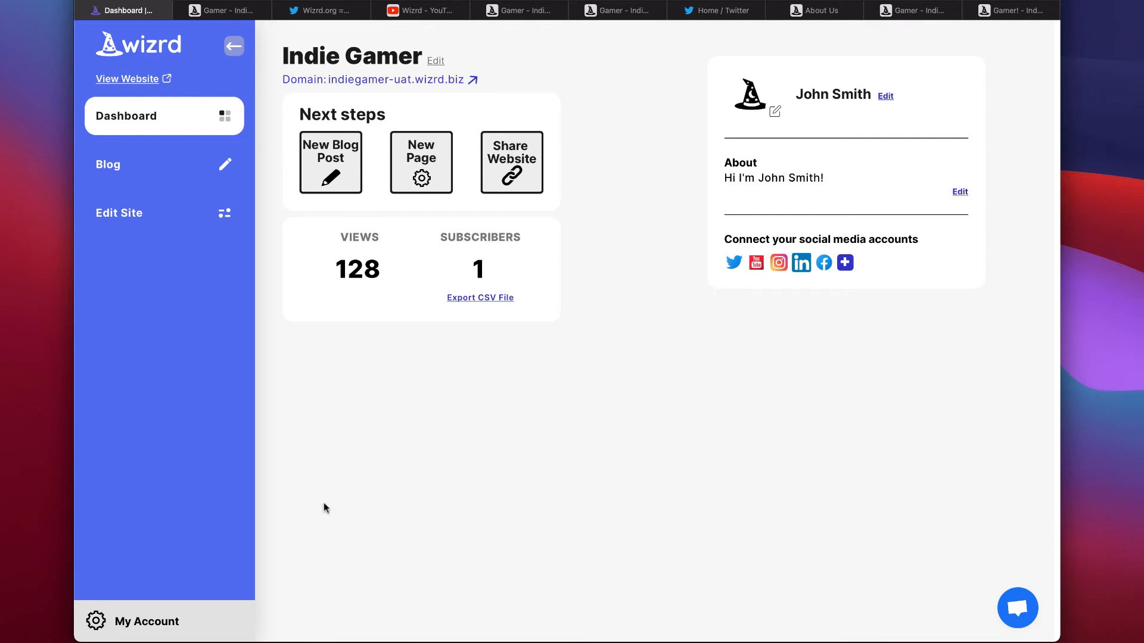
Open the overview of all websites belonging to the account
mouse_move(179, 619)
left_click(127, 619)
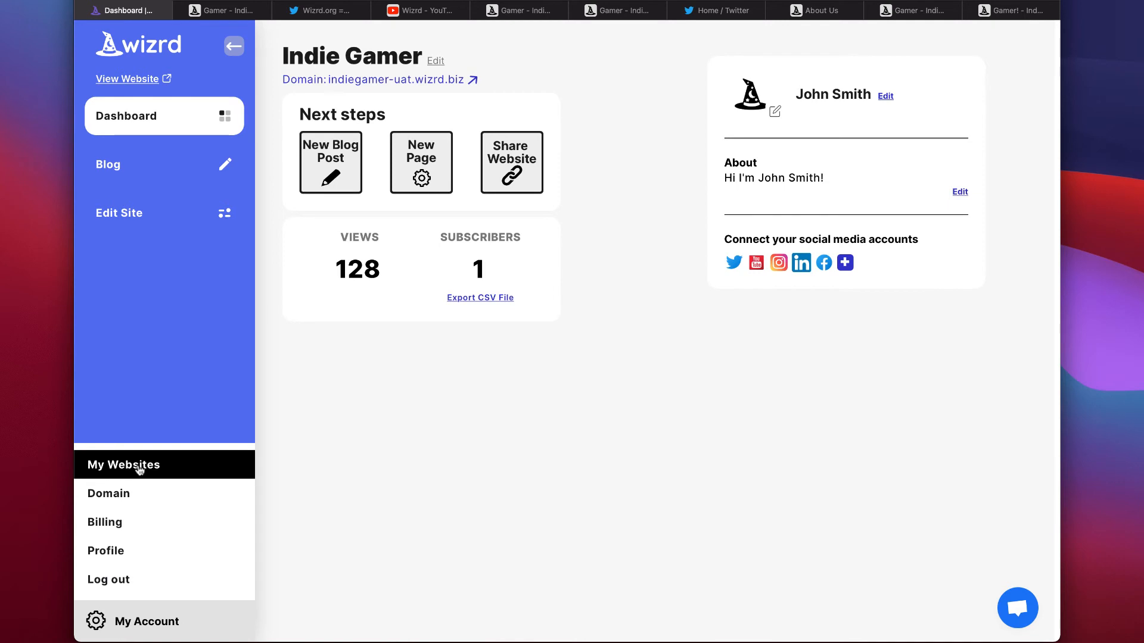
left_click(138, 470)
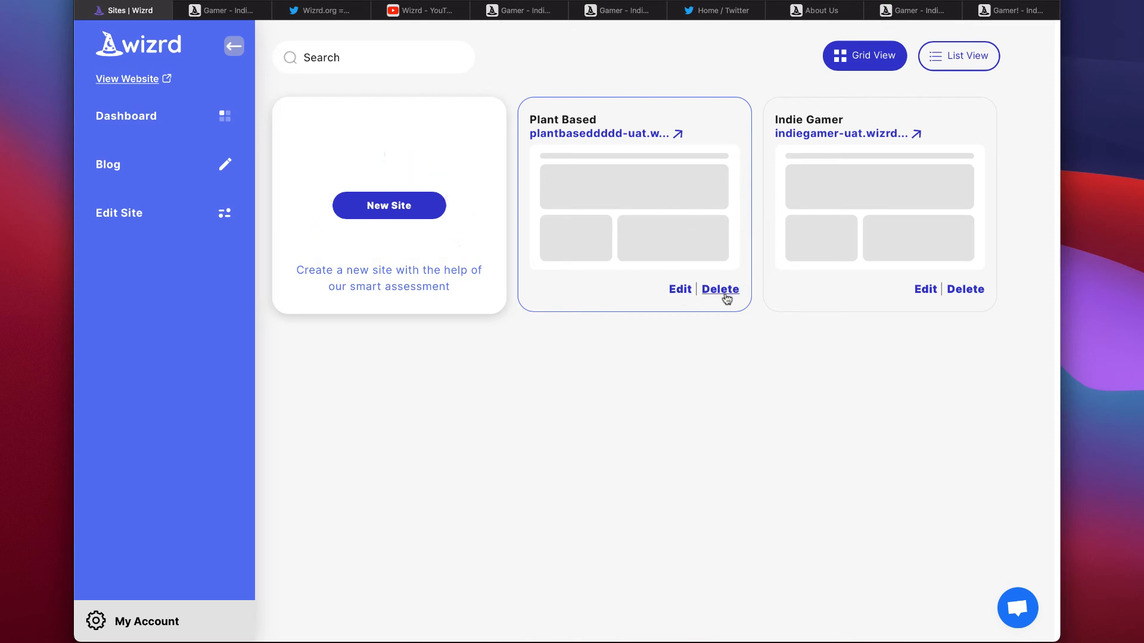
Start deleting the Plant Based site and cancel the deletion
left_click(722, 290)
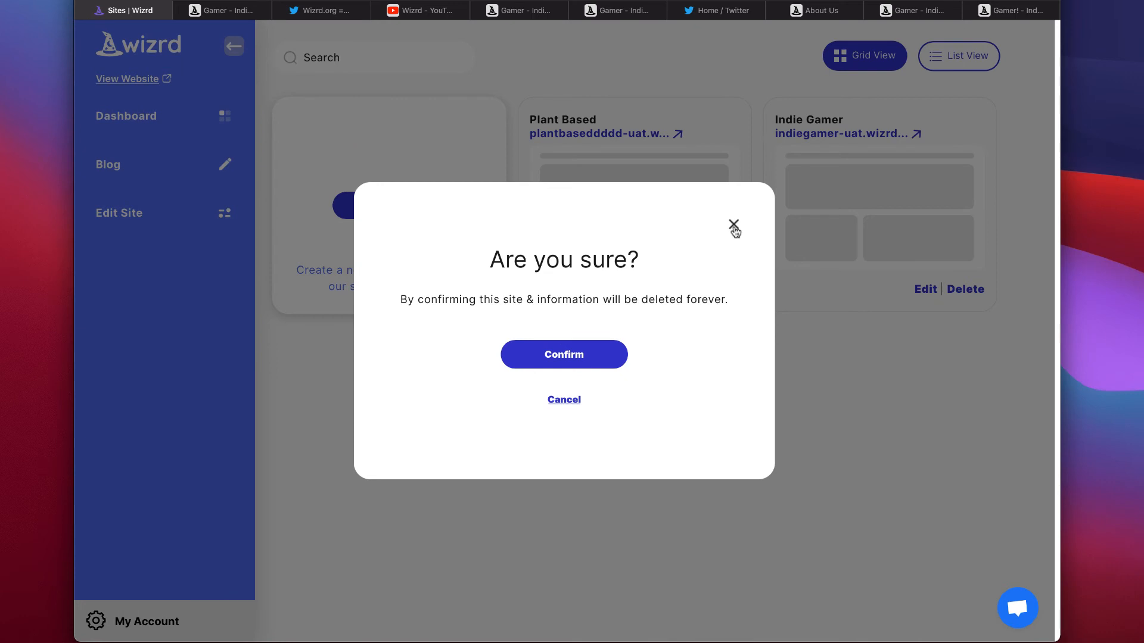
left_click(735, 223)
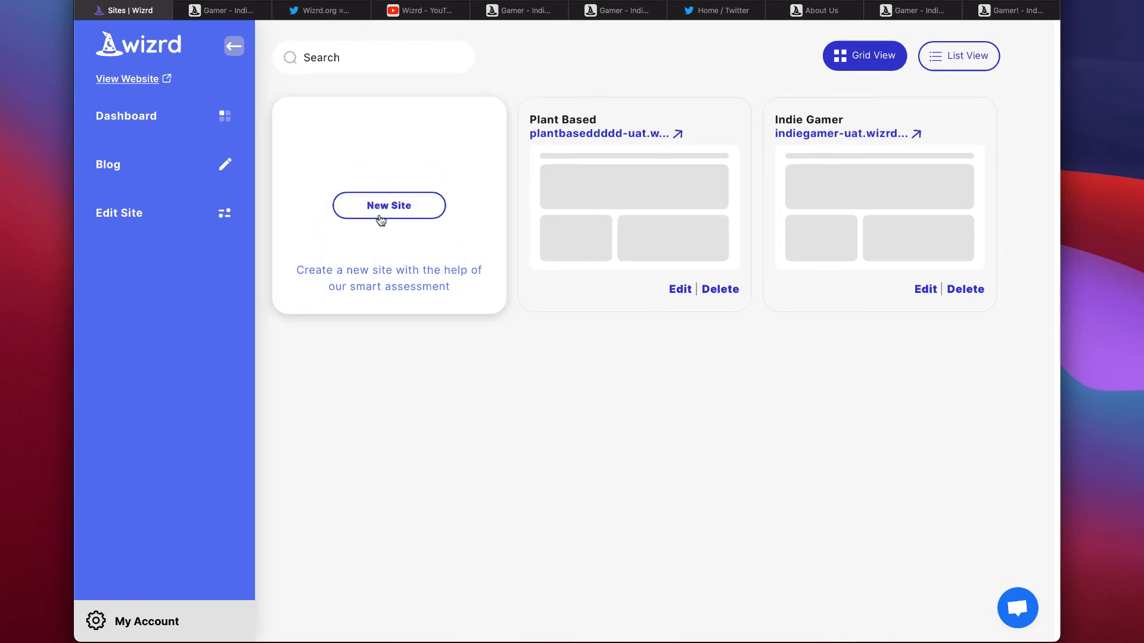
Start creating a new site, choose the purple color scheme and continue to the website naming page
left_click(390, 212)
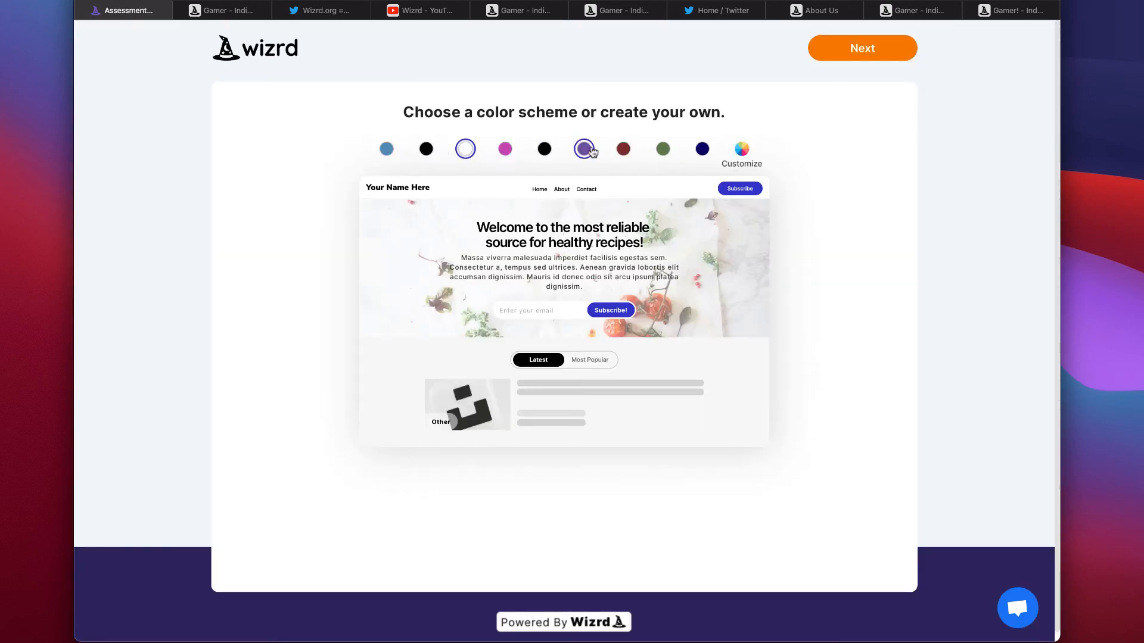
left_click(583, 148)
left_click(861, 53)
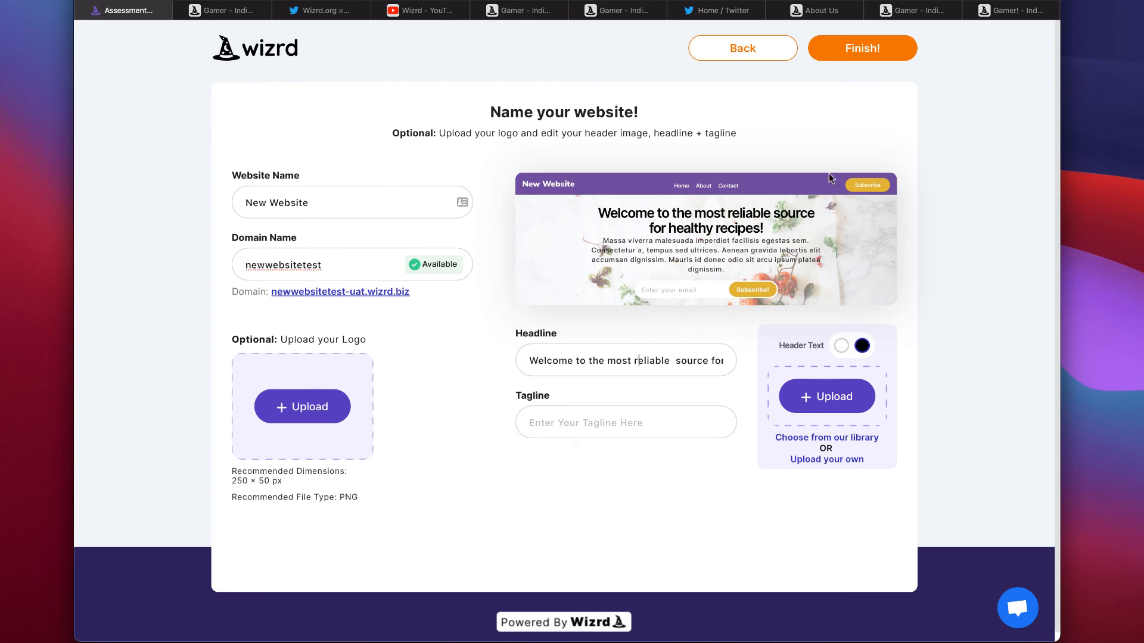
Finish creating the site New Website with the domain newwebsitetest, and try to start another site from the website overview
left_click(862, 56)
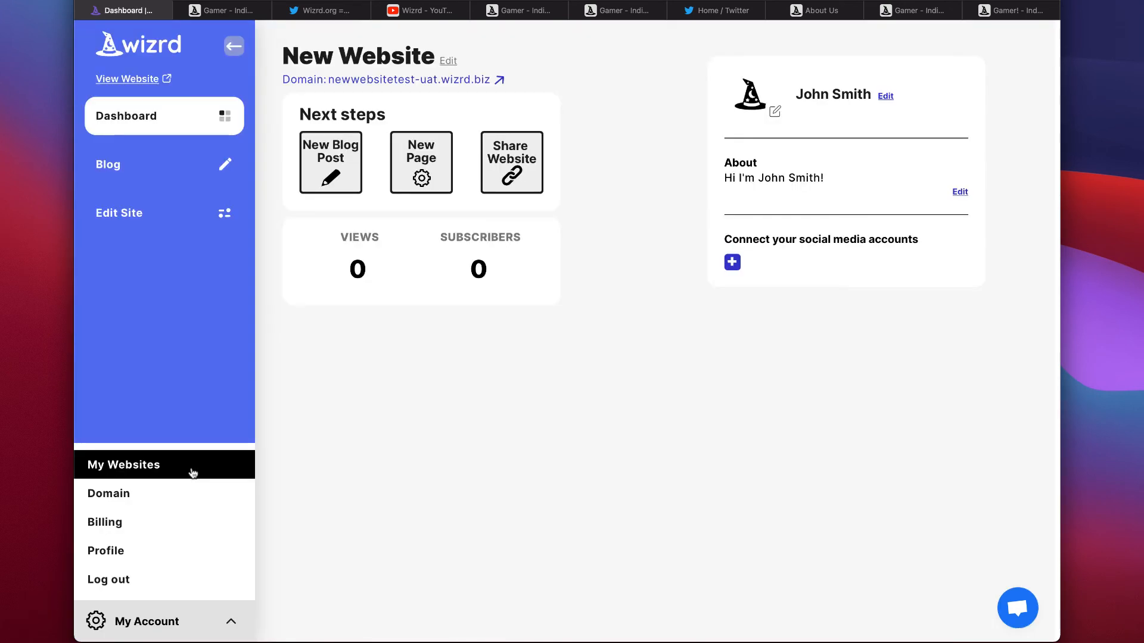
left_click(192, 473)
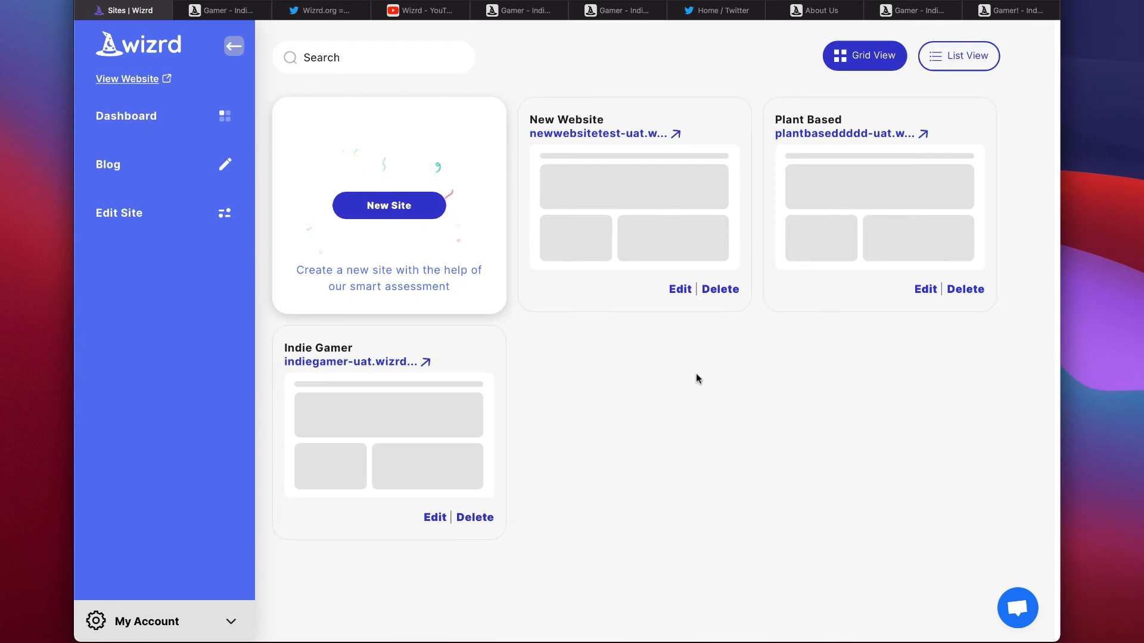
left_click(398, 209)
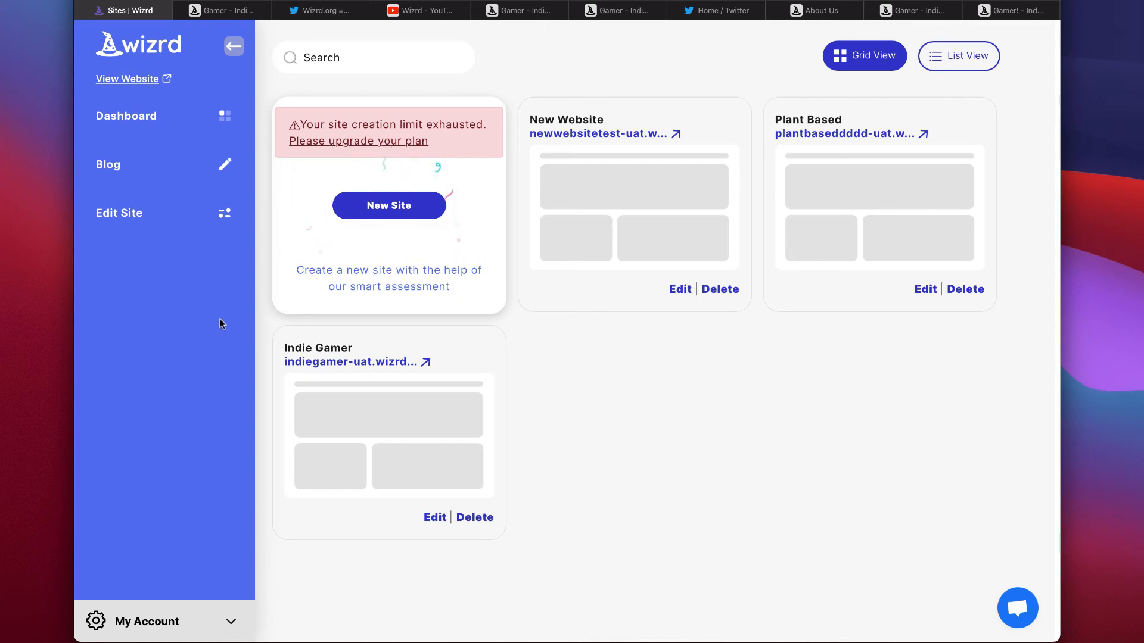
Open the custom domain setup for the Indie Gamer site and review its A record, connection and video instructions
left_click(179, 621)
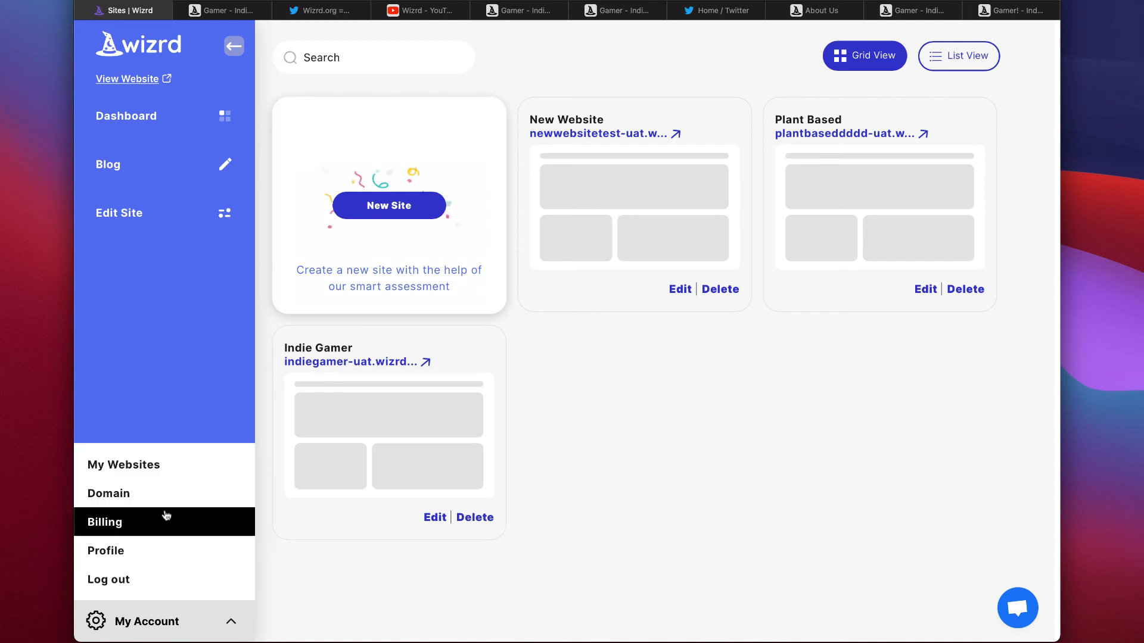
left_click(170, 495)
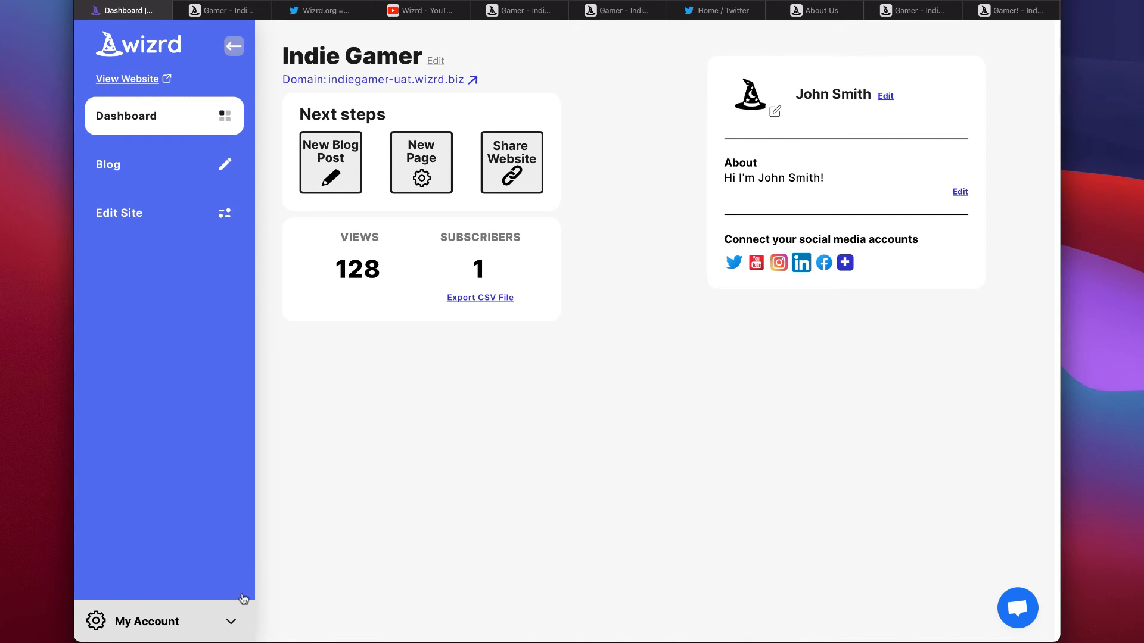
left_click(218, 620)
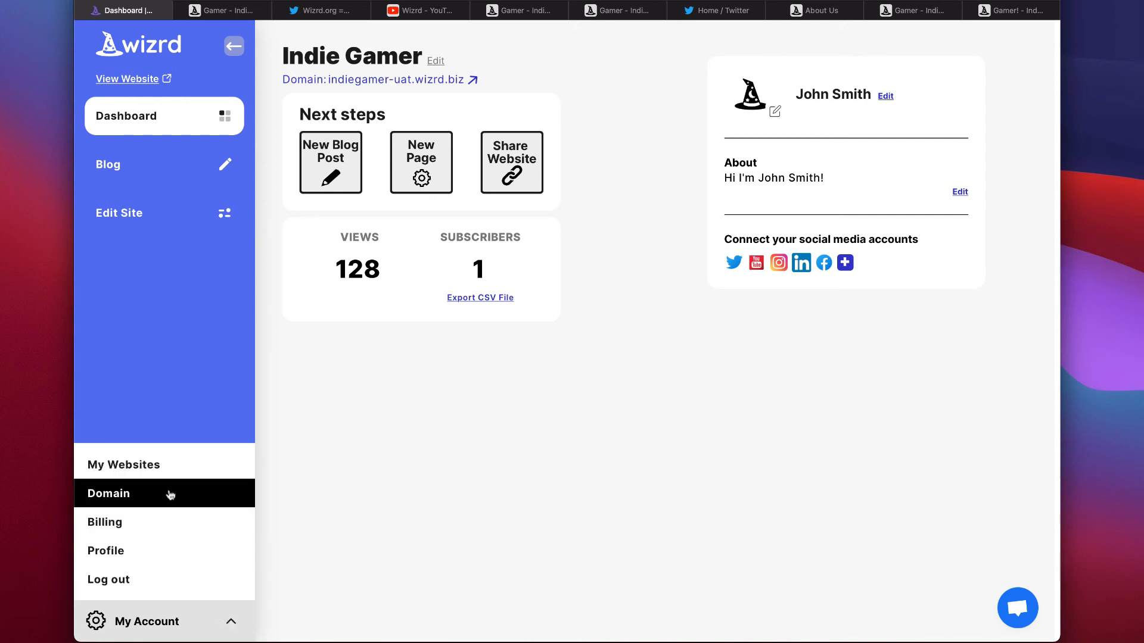
left_click(169, 493)
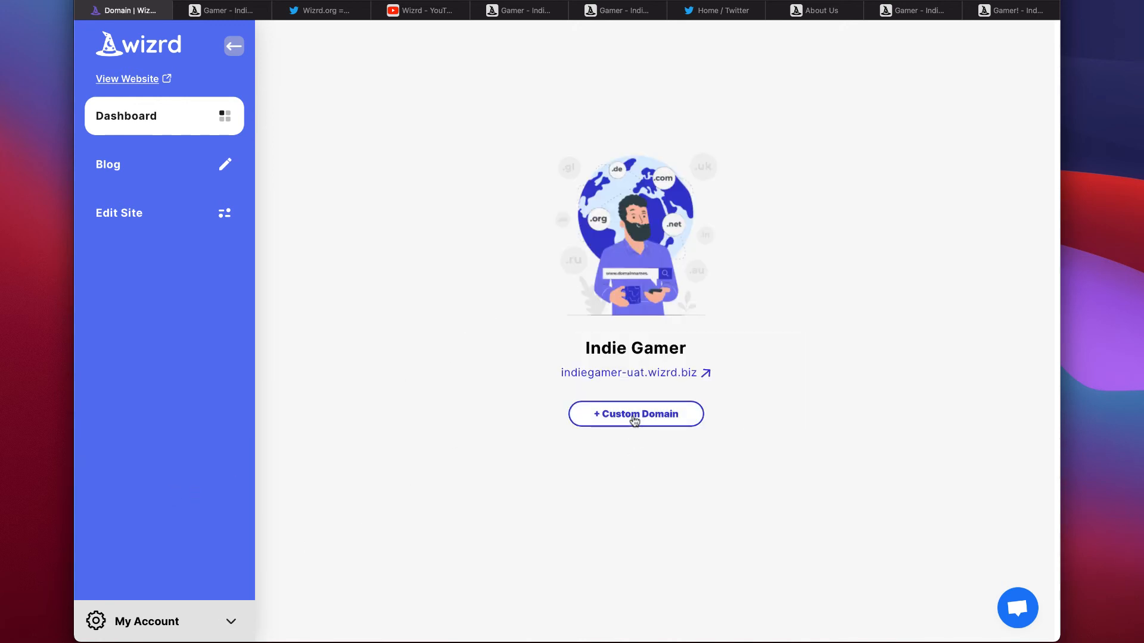
left_click(634, 420)
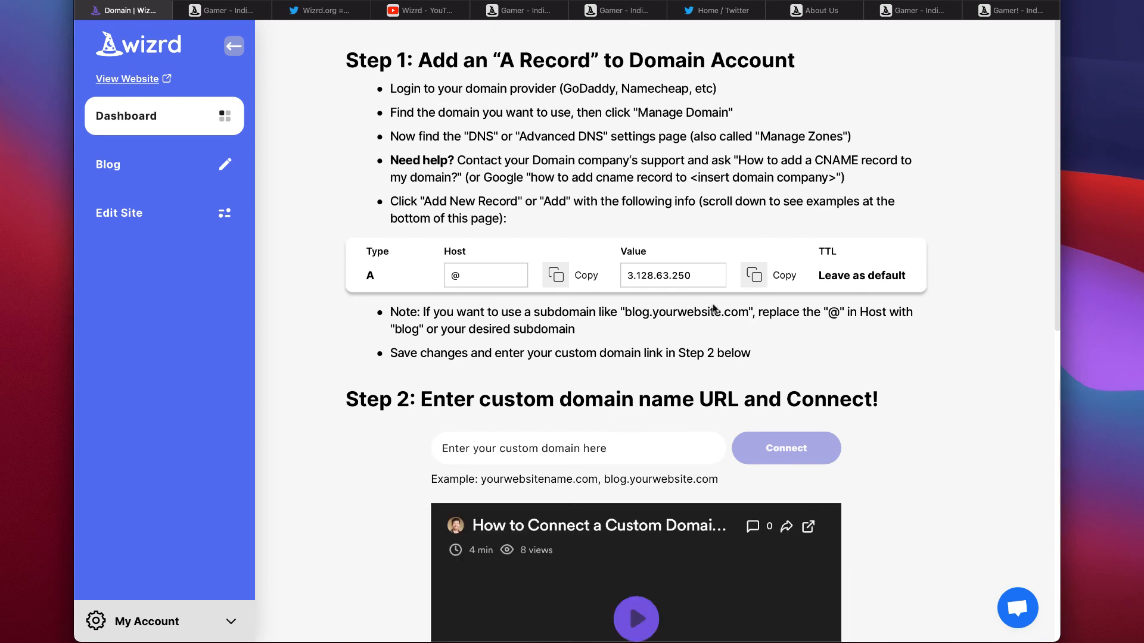
scroll(713, 308, "down", 4)
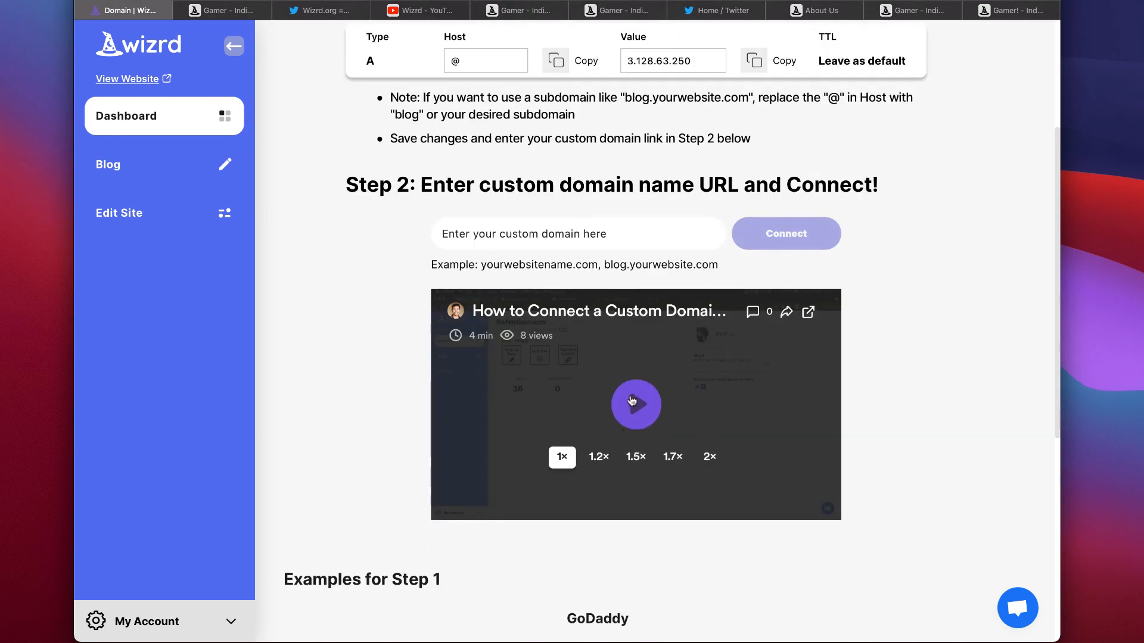
scroll(633, 405, "up", 1)
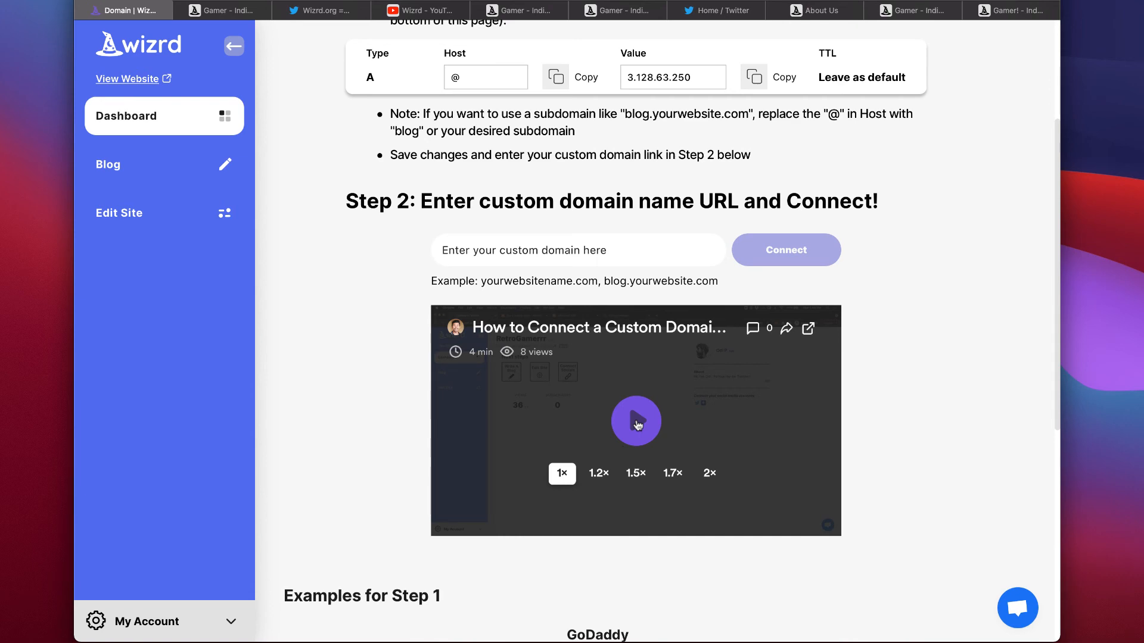
scroll(637, 424, "up", 4)
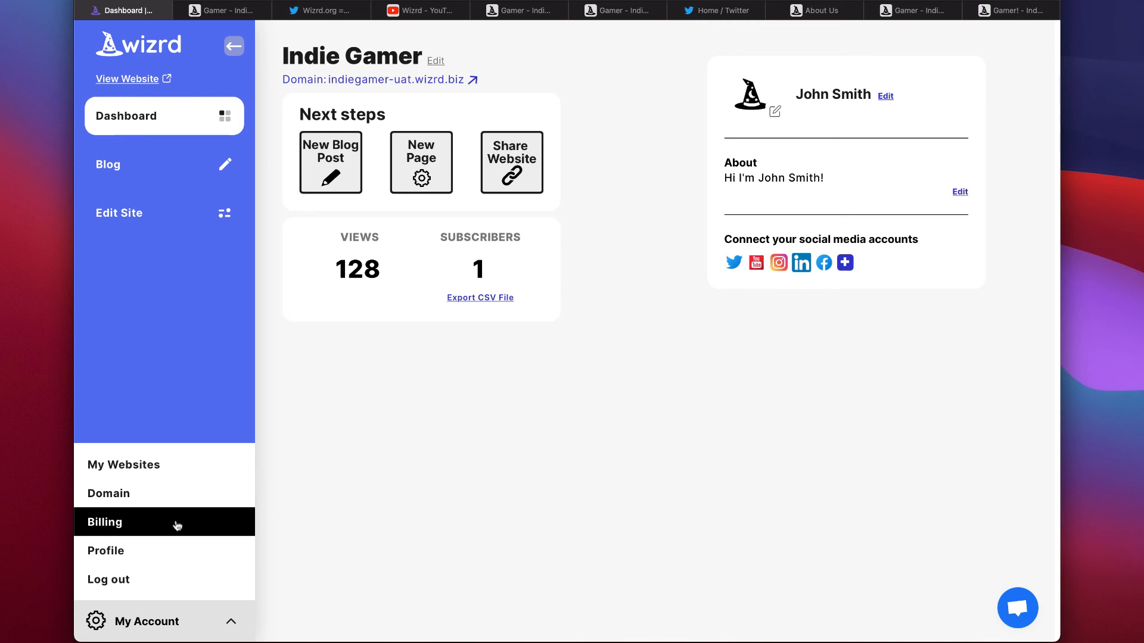
View the account's billing page and its plan change option, and return to the Indie Gamer dashboard
left_click(178, 521)
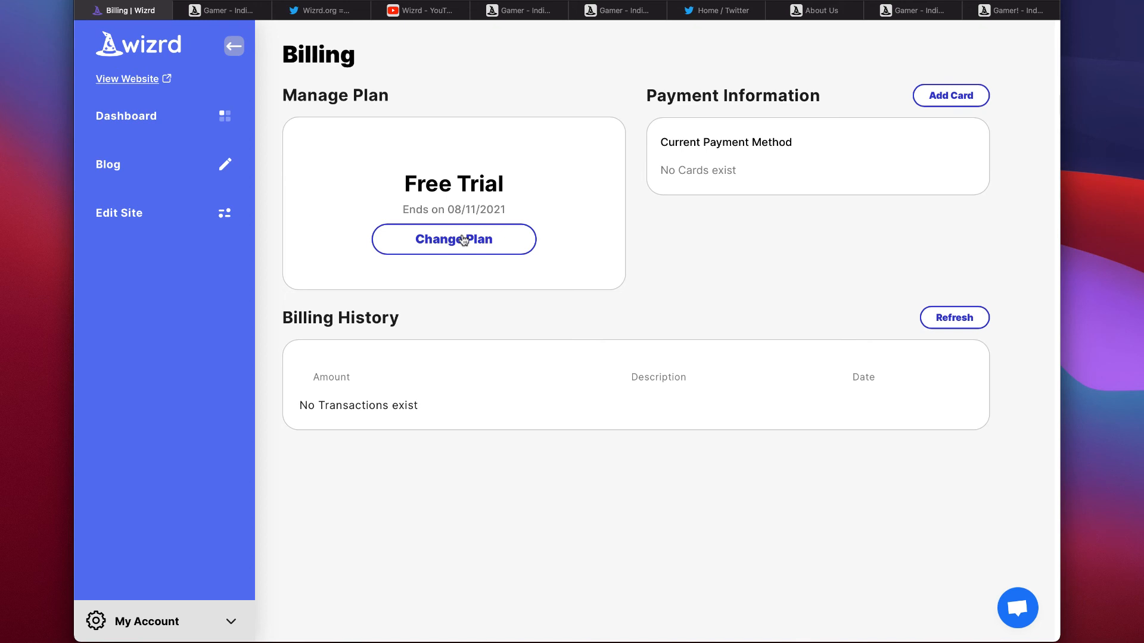
left_click(464, 240)
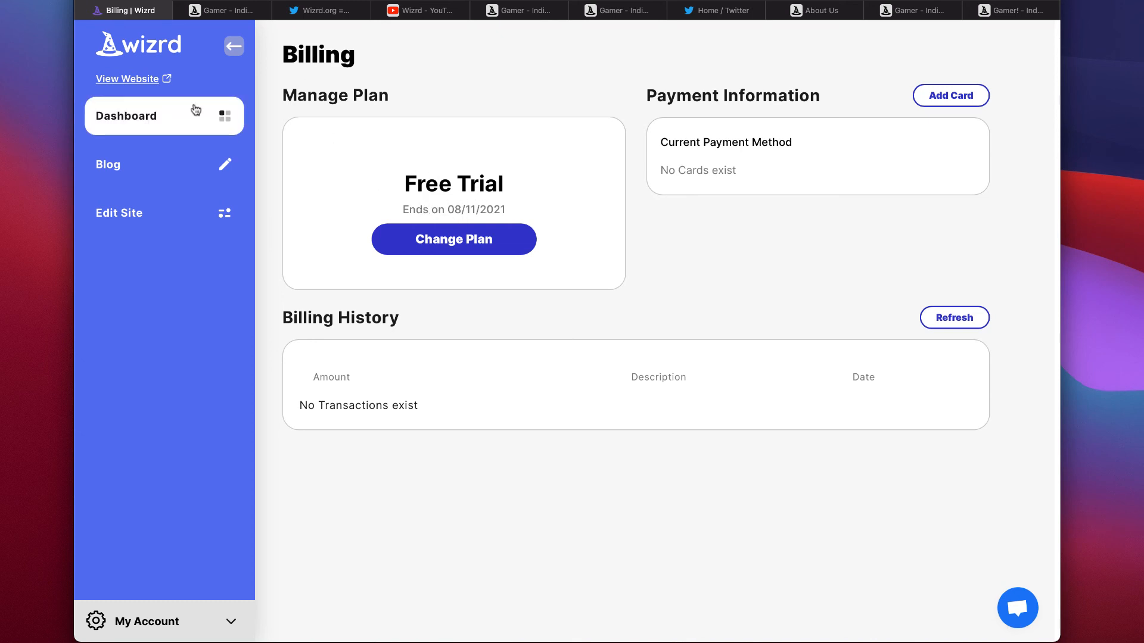
left_click(196, 113)
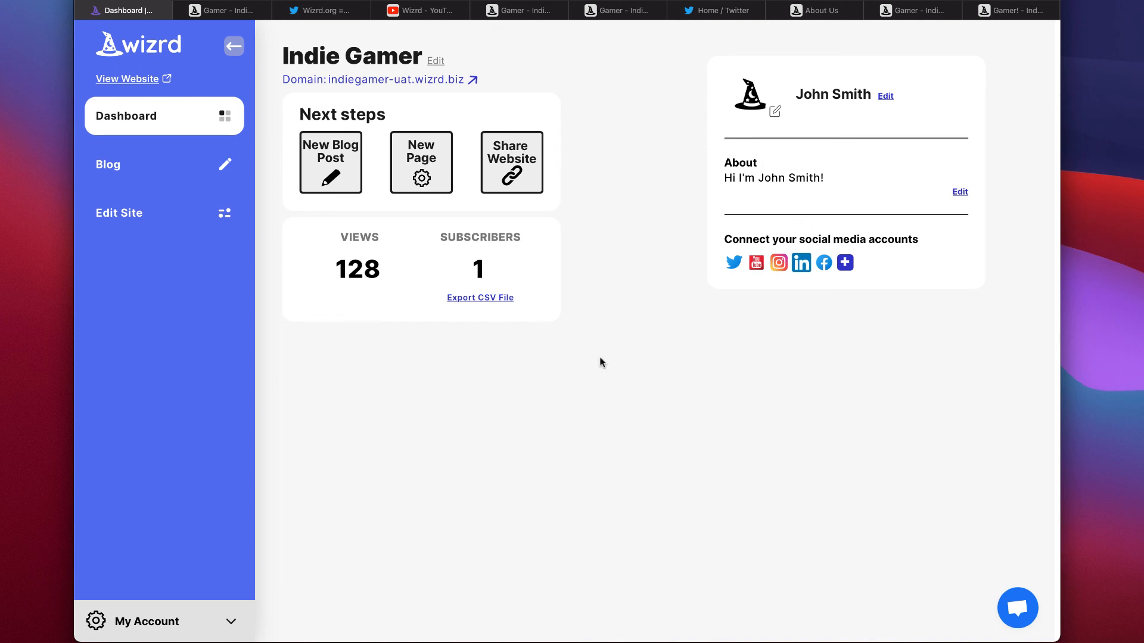
View the support chat from the dashboard, close it and open it again
left_click(1021, 611)
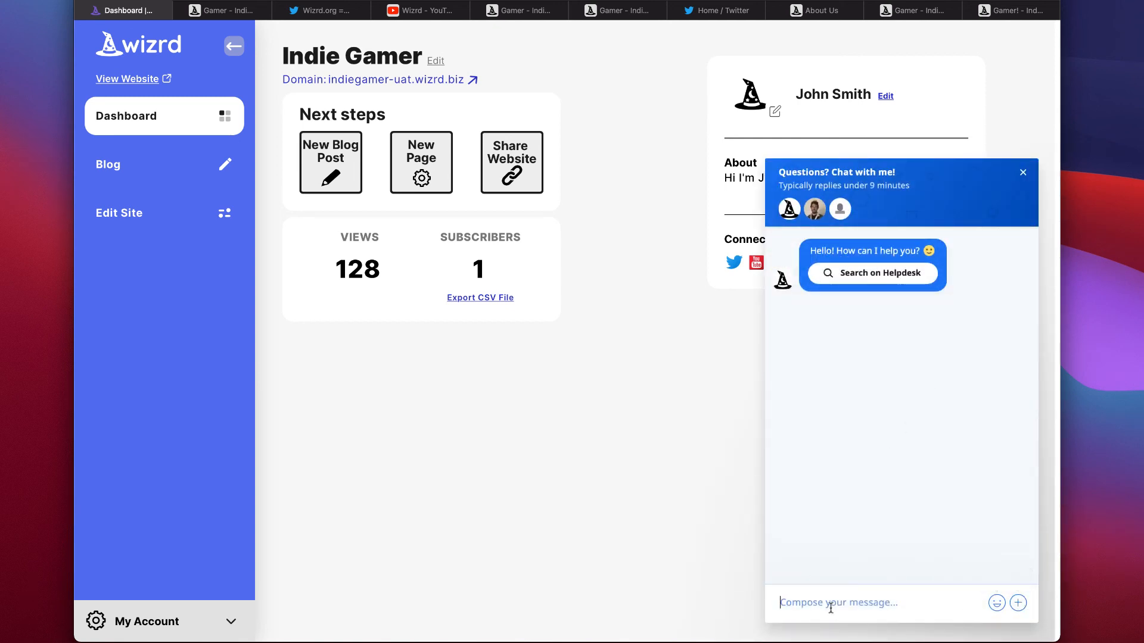
left_click(1022, 174)
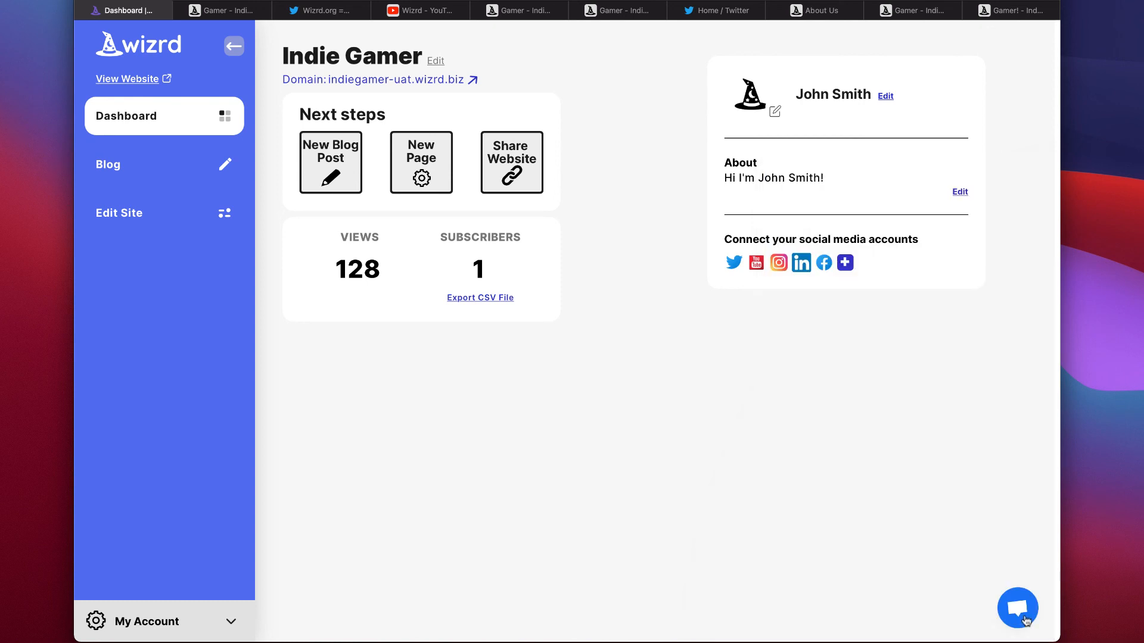
left_click(1025, 621)
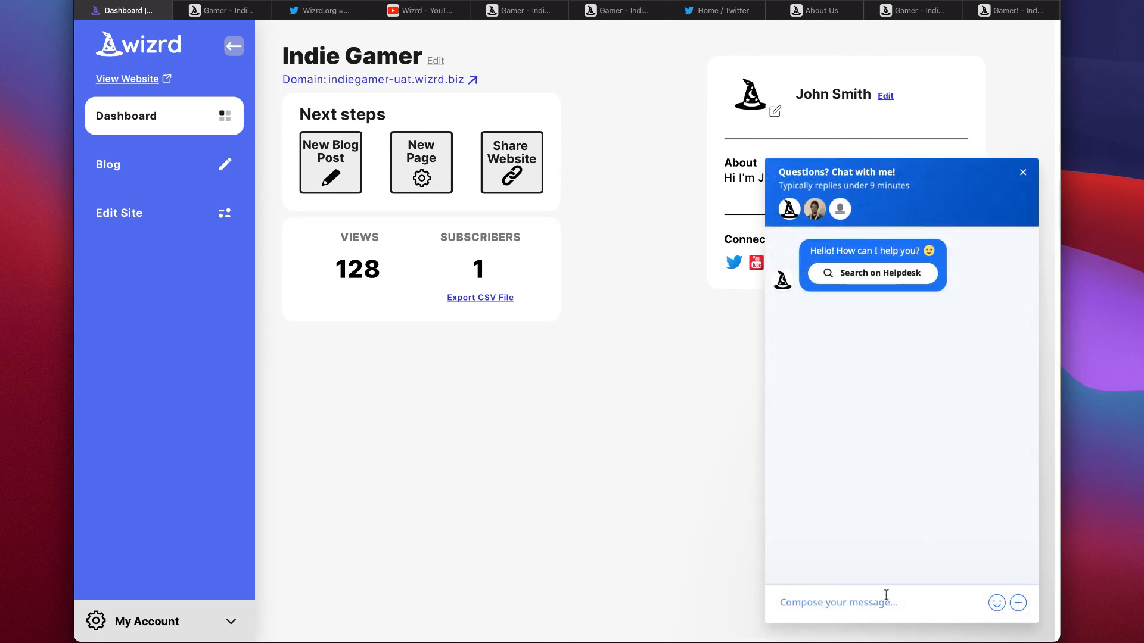